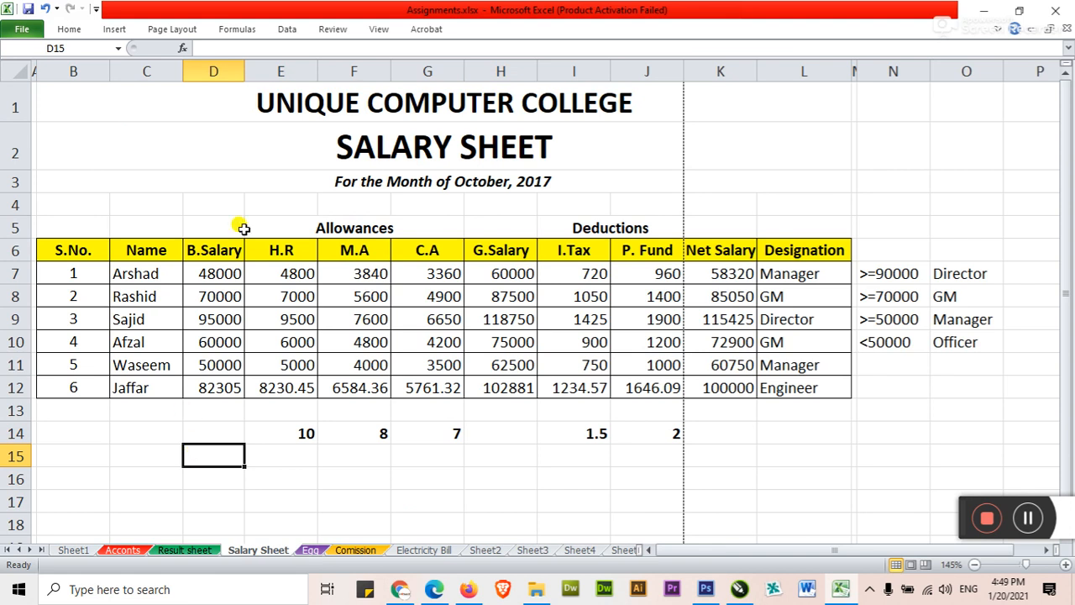
Bring back the collapsed ribbon with the page layout commands and slightly narrow the S.No. column.
key(ctrl+F1)
click(844, 253)
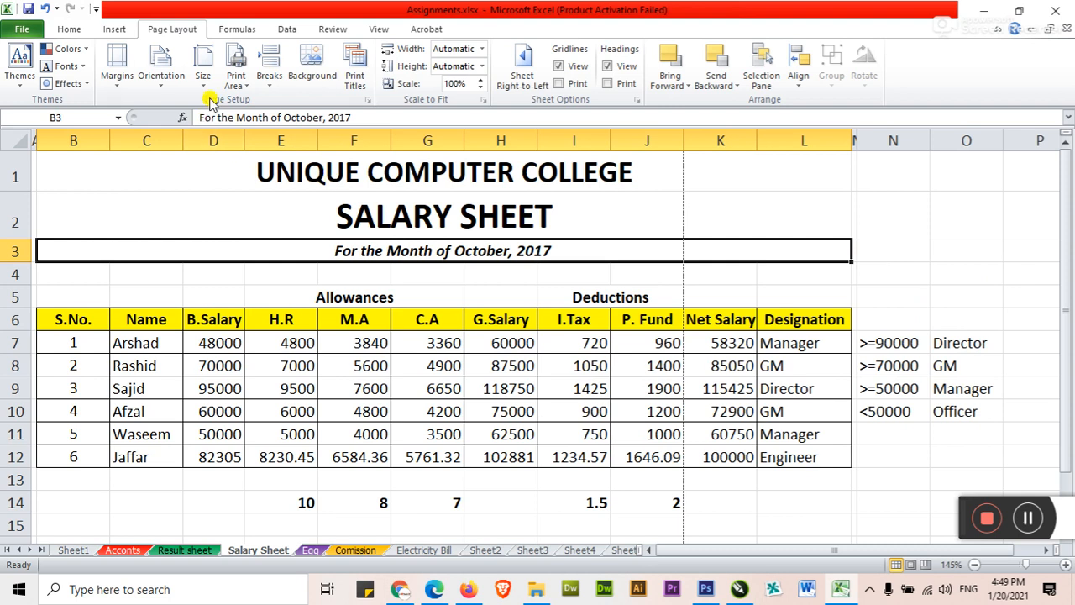
click(144, 272)
click(54, 276)
click(63, 300)
click(164, 294)
click(88, 293)
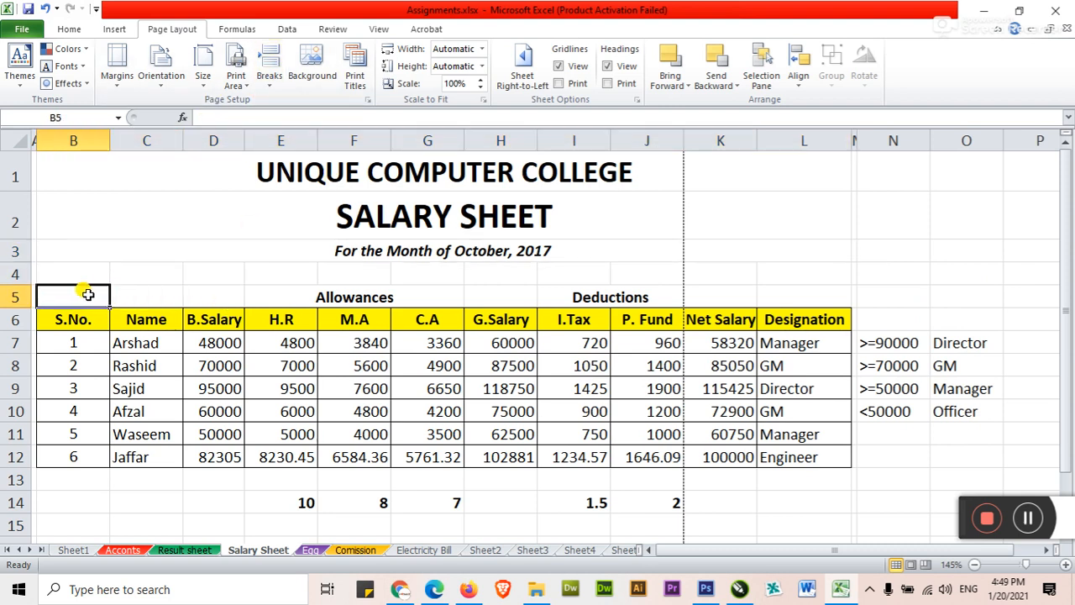
drag(109, 141, 95, 141)
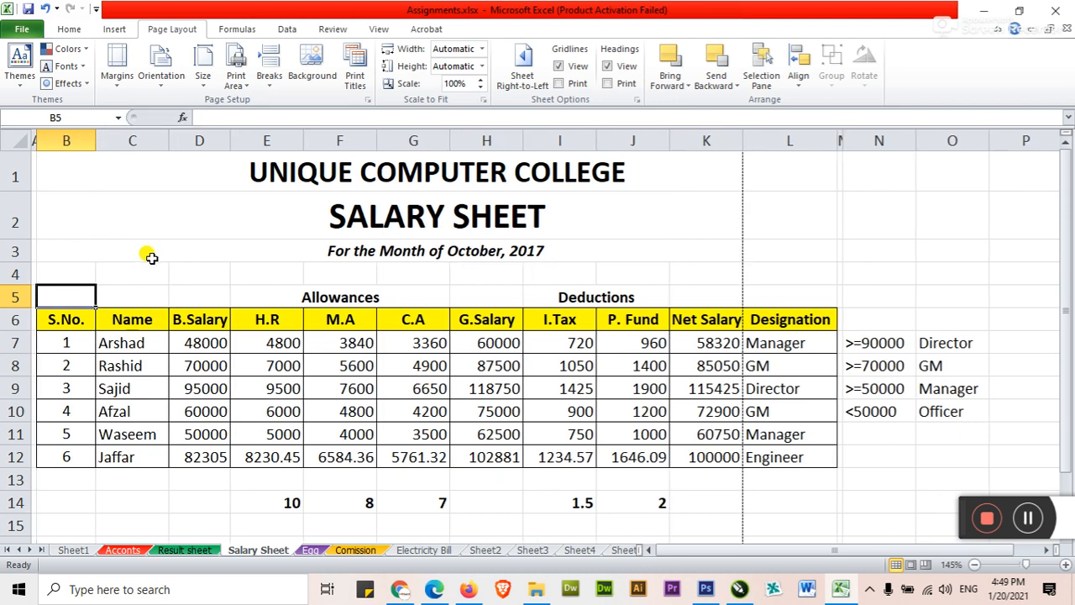
click(146, 295)
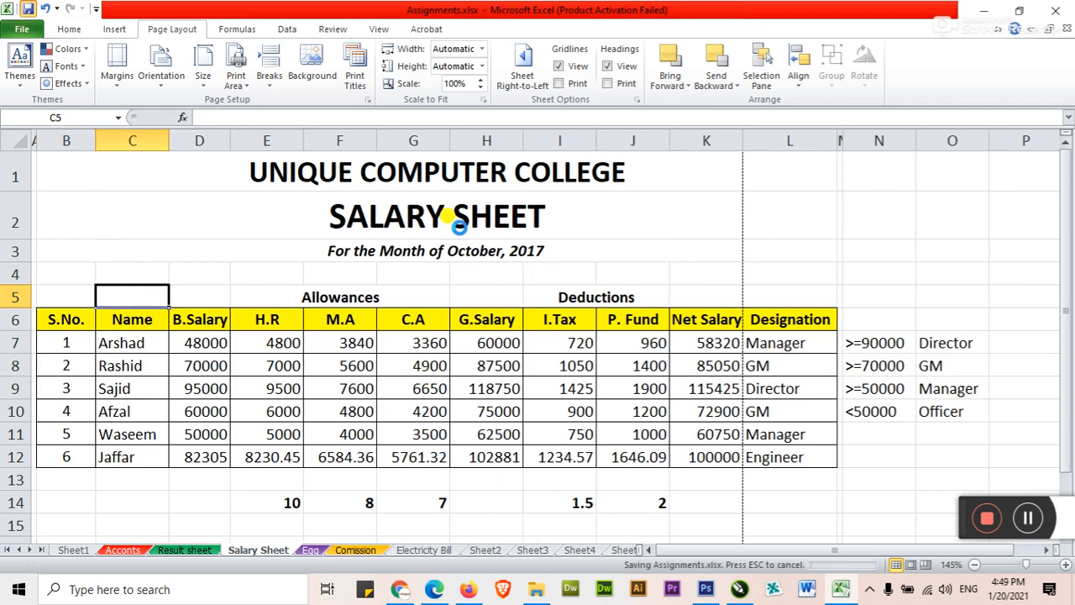
Preview the salary sheet's printout to check which table columns fit on the first page, and return to the worksheet.
click(724, 495)
scroll(724, 494, down, 1)
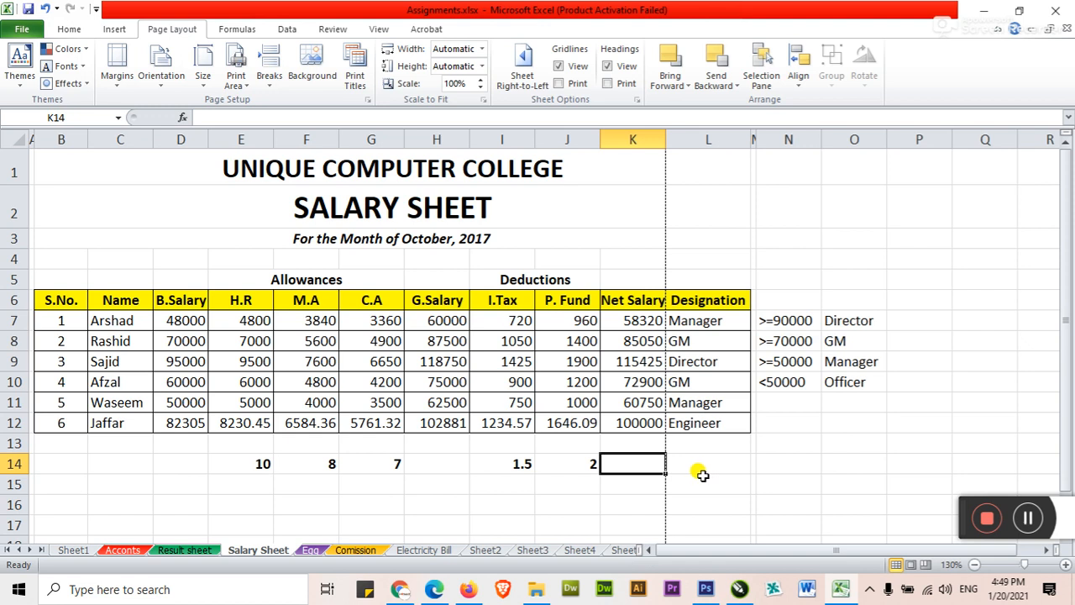
click(22, 32)
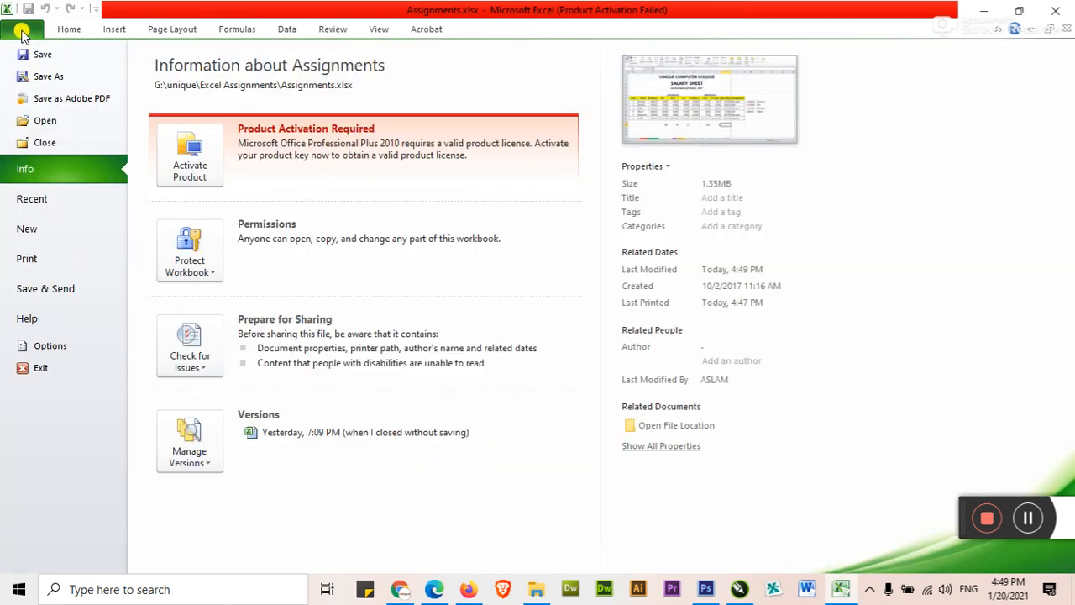
click(30, 260)
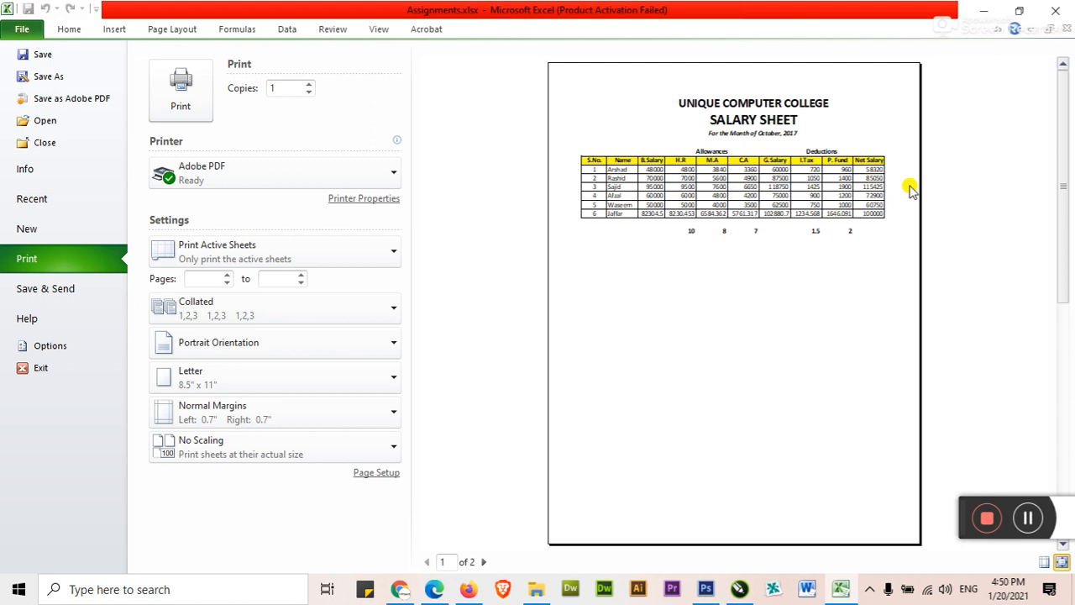
key(Escape)
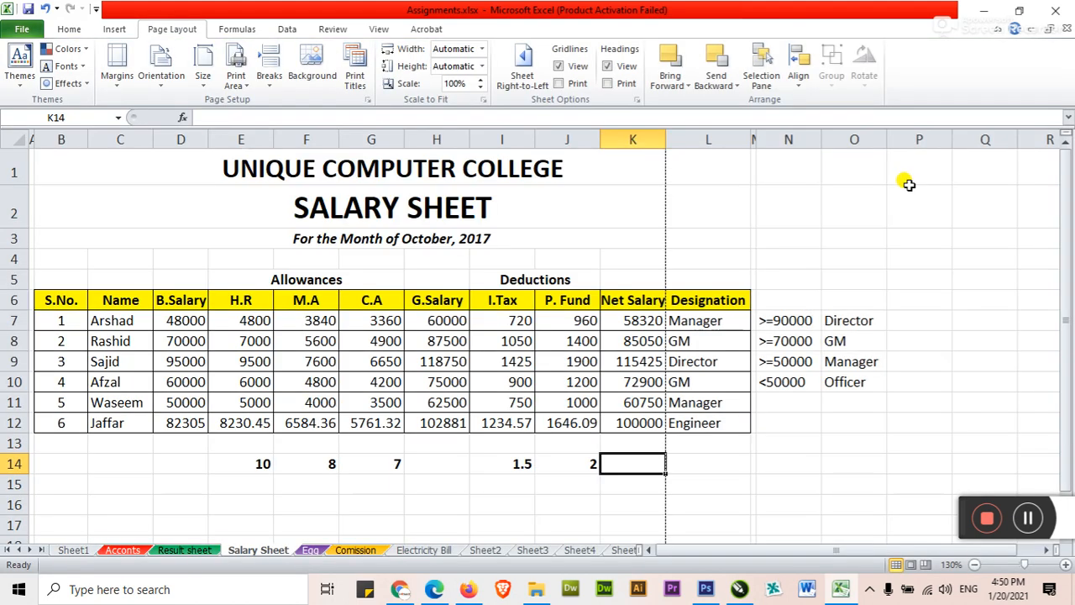
click(548, 499)
click(458, 500)
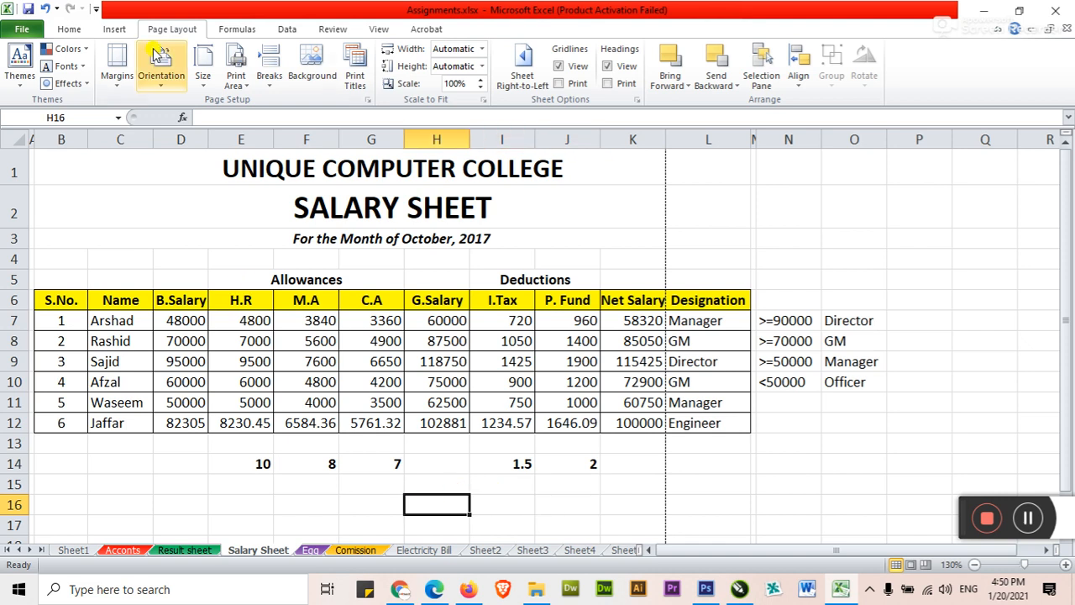
click(553, 485)
click(446, 488)
click(342, 487)
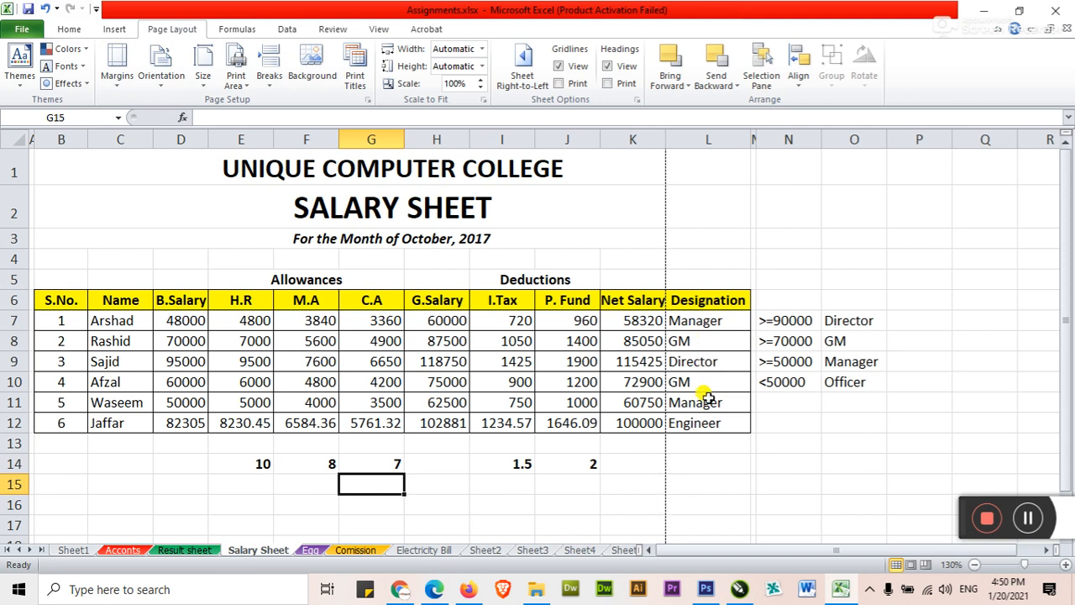
Clear the salary thresholds and matching designations beside the table by deleting the contents of N6:O11.
drag(768, 304, 865, 404)
key(Delete)
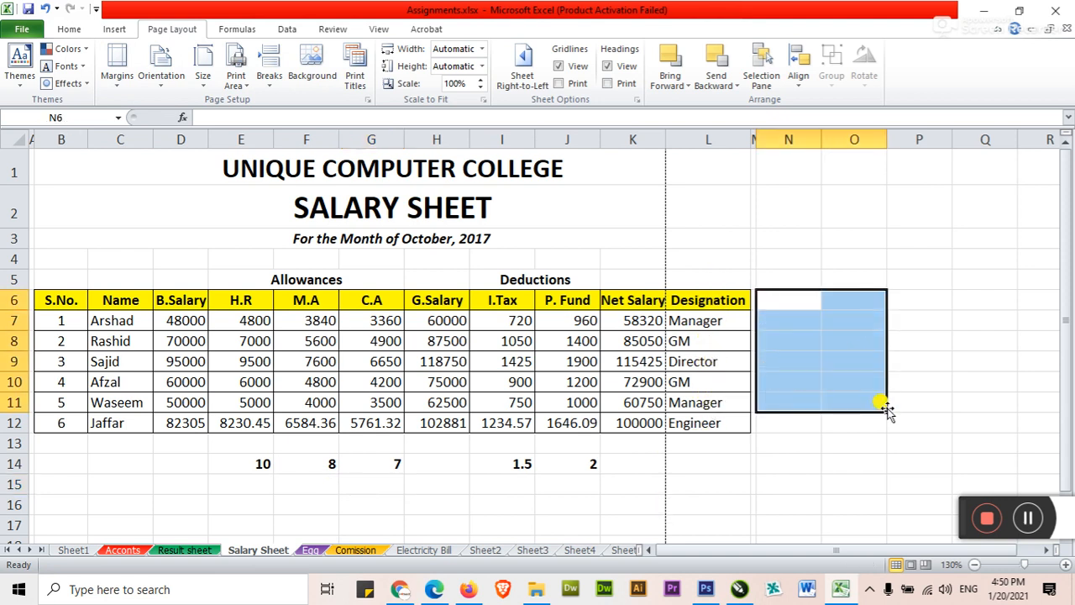
click(709, 484)
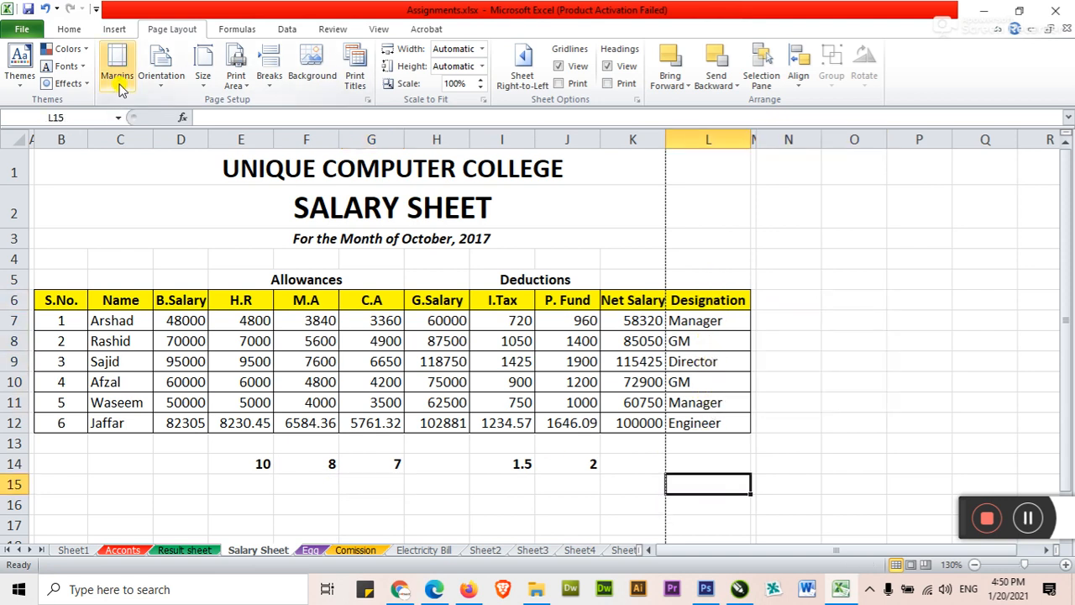
Set custom page margins for the salary sheet with both the left and right margins at 0.
click(117, 75)
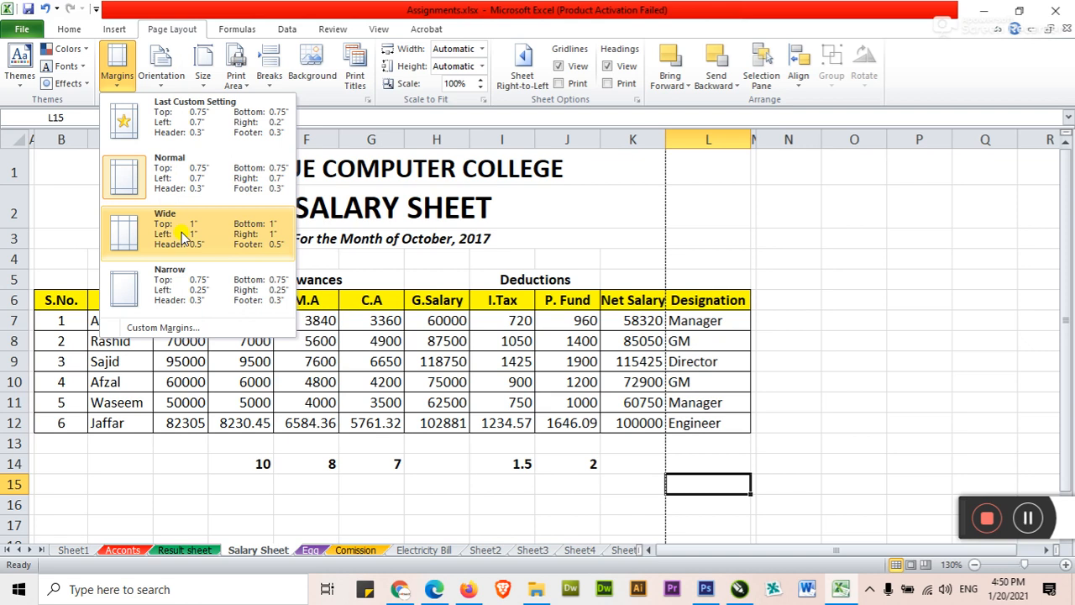
click(193, 328)
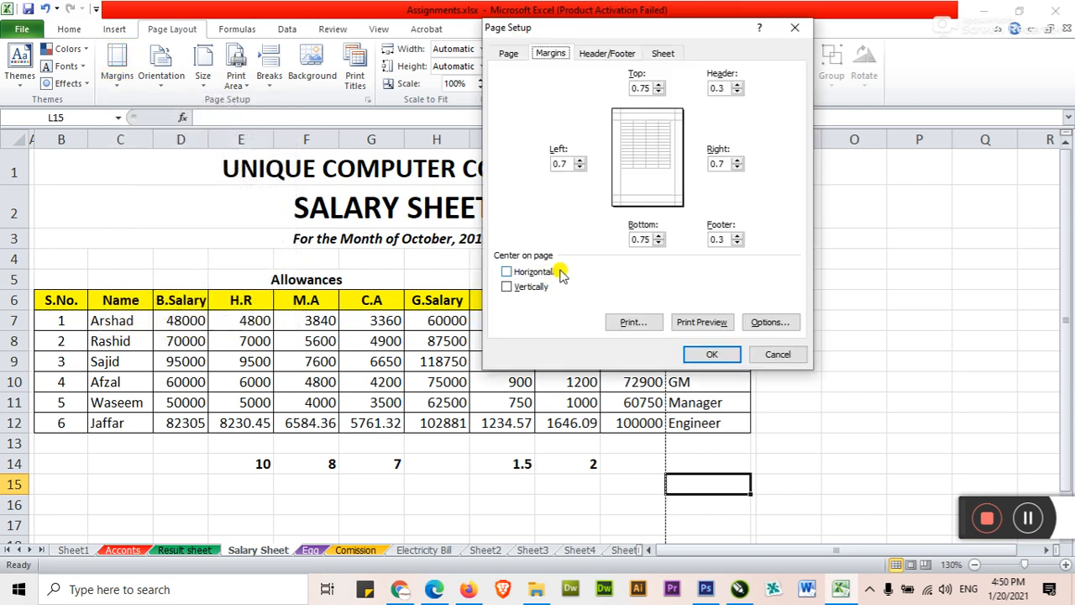
click(579, 168)
click(738, 168)
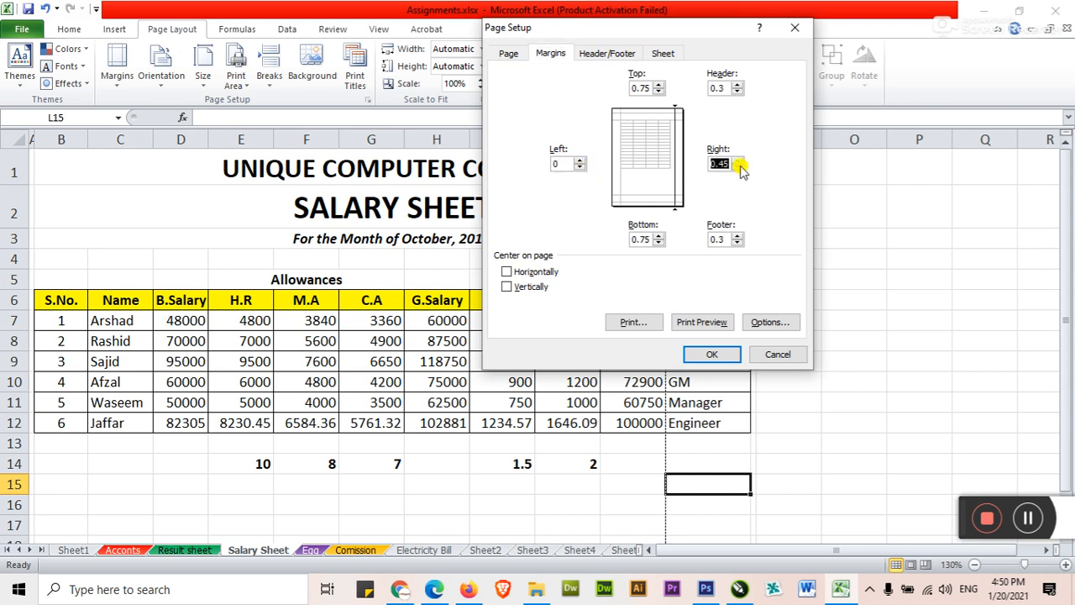
click(711, 354)
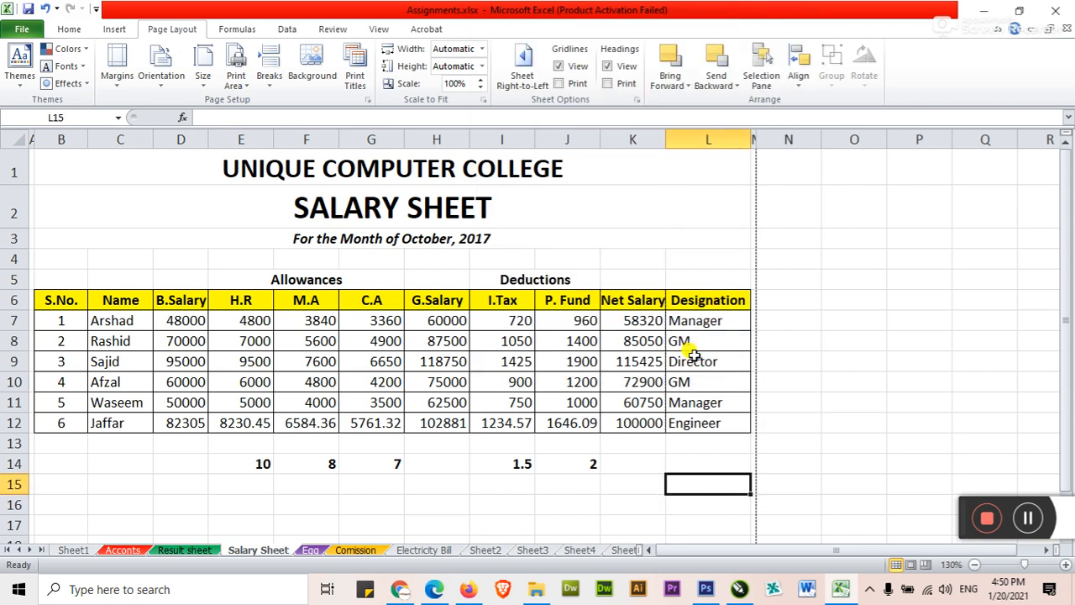
Check in the print preview how the salary table fits the page with the new margins, and return to the worksheet.
click(630, 478)
click(28, 30)
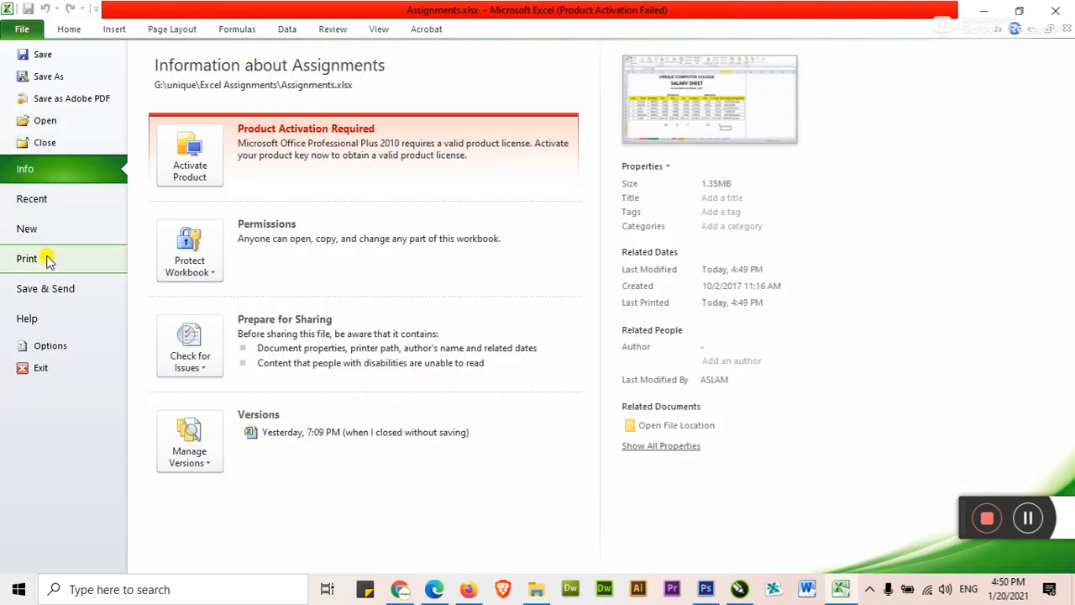
click(46, 261)
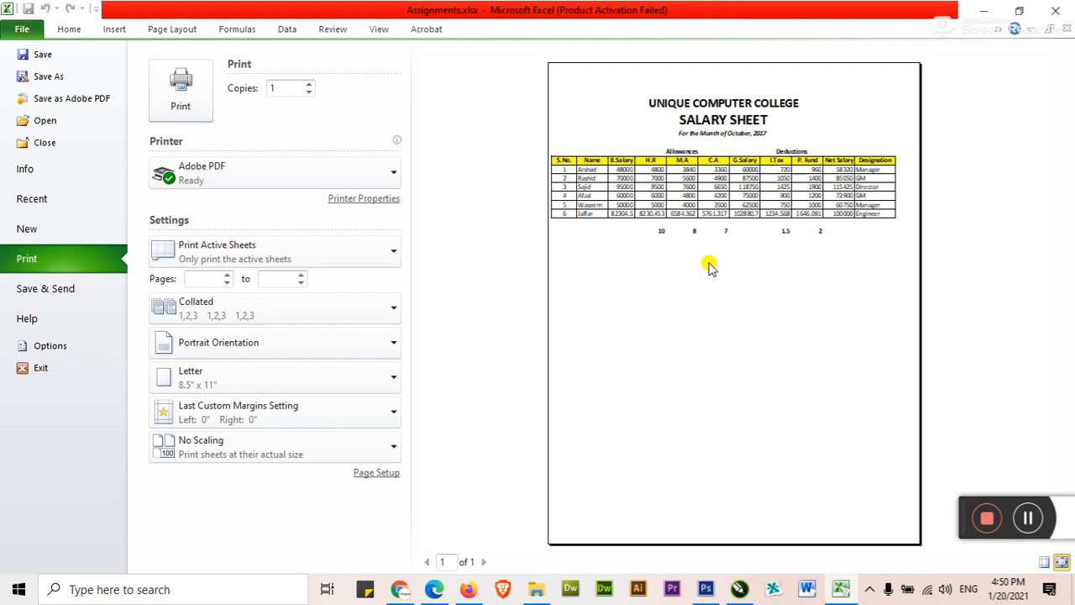
key(Escape)
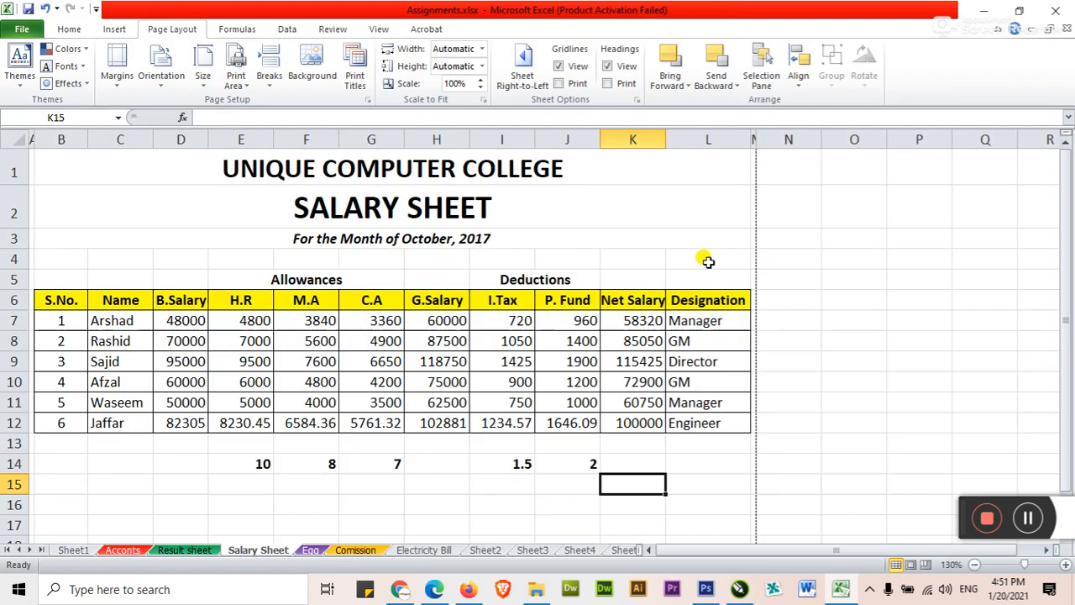
click(778, 302)
click(778, 344)
click(780, 400)
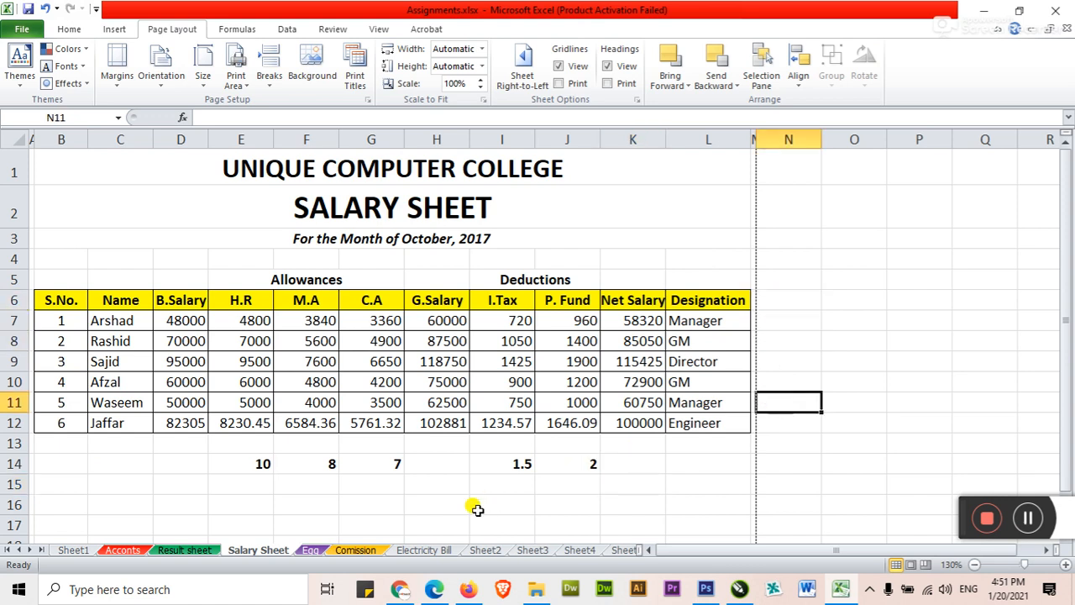
click(416, 488)
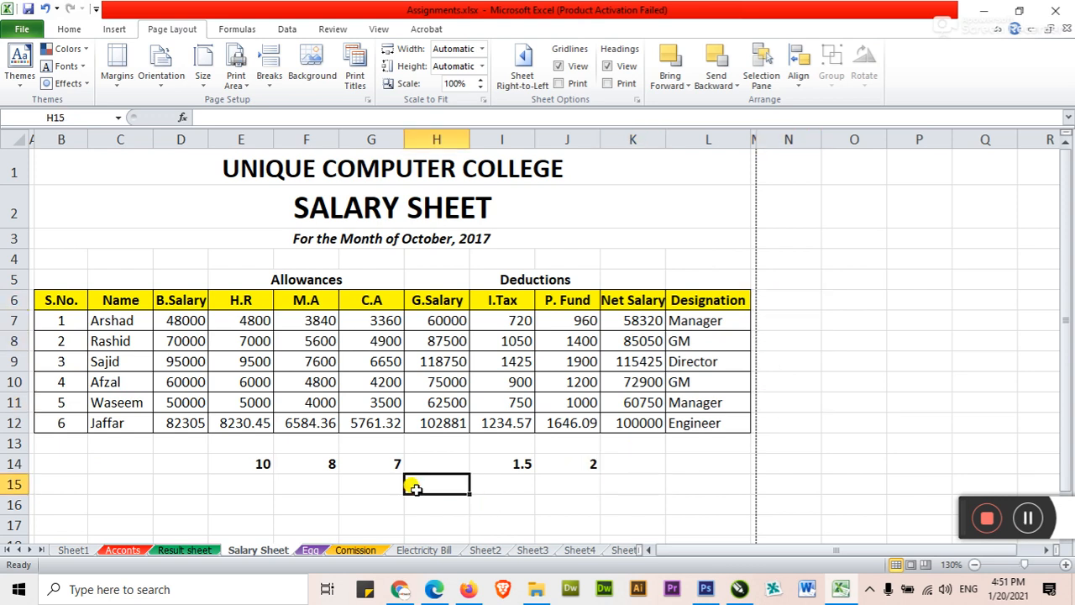
key(Home)
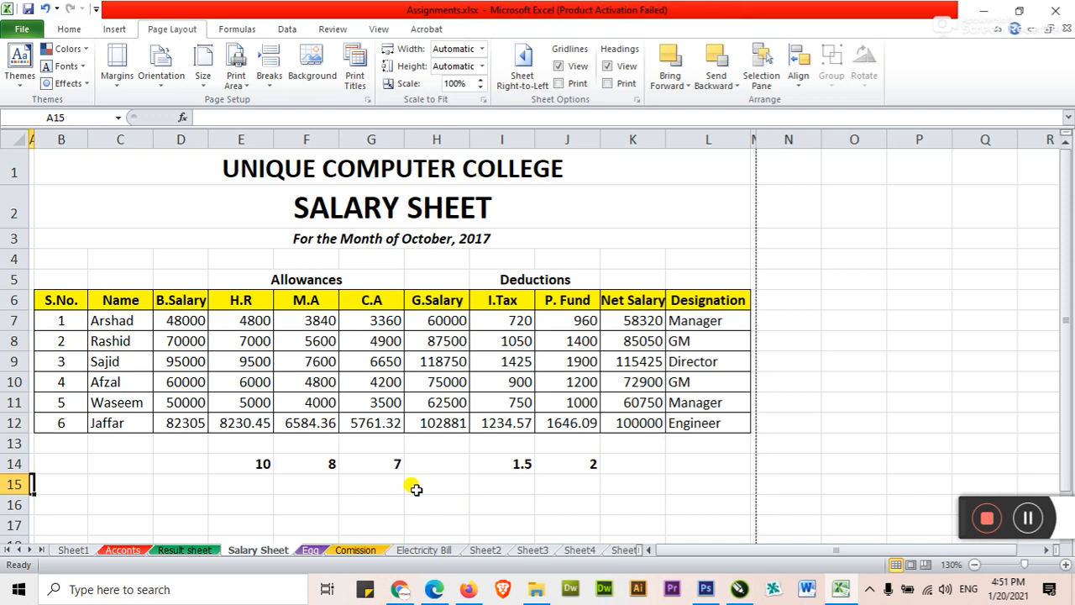
click(111, 479)
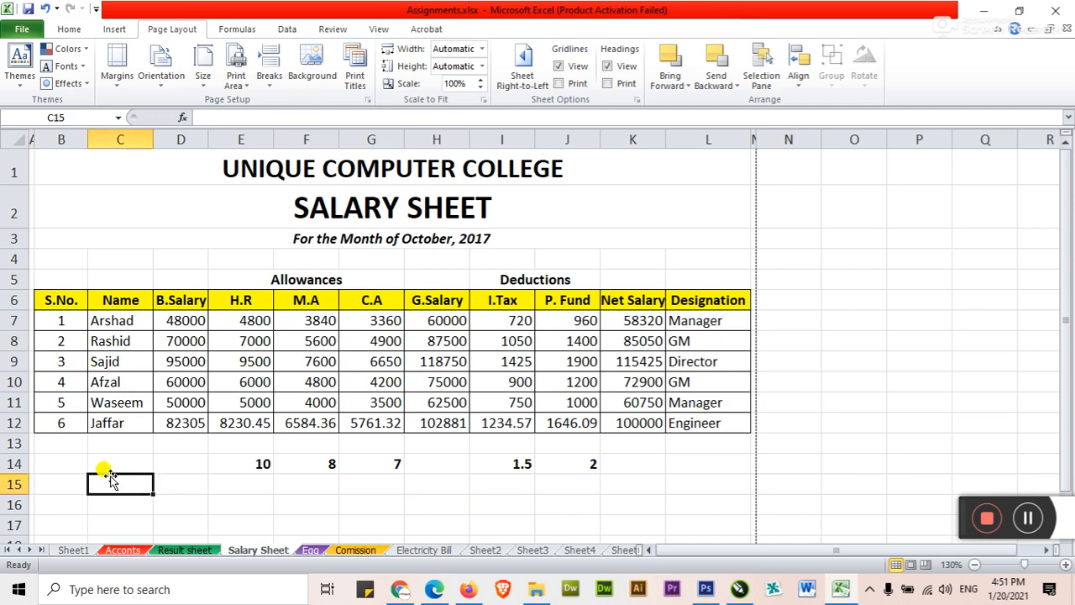
click(92, 463)
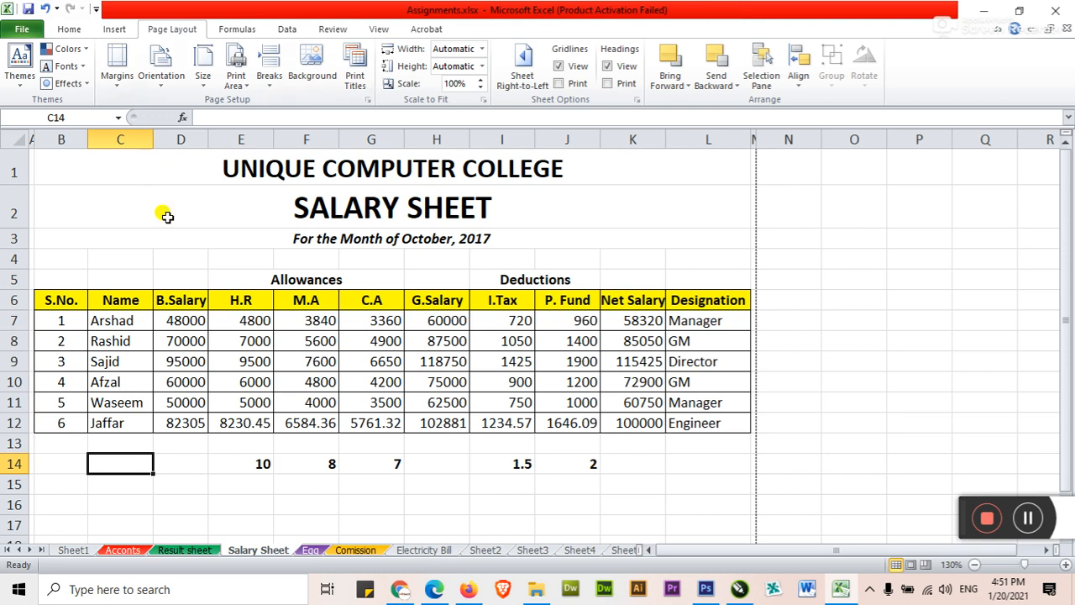
Change the salary sheet's page orientation to Landscape.
click(177, 254)
click(162, 92)
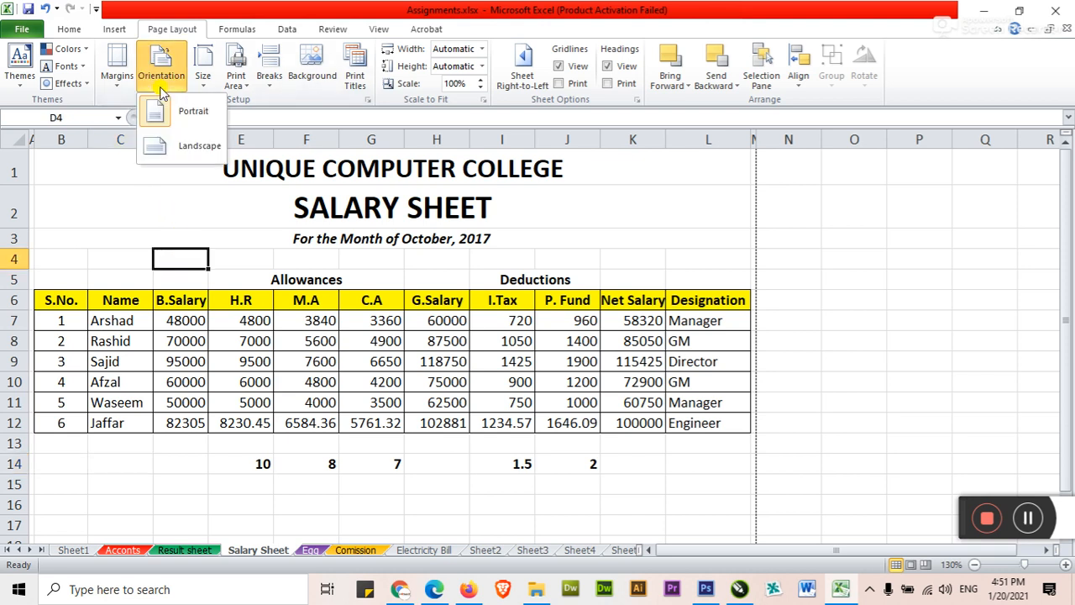
click(177, 144)
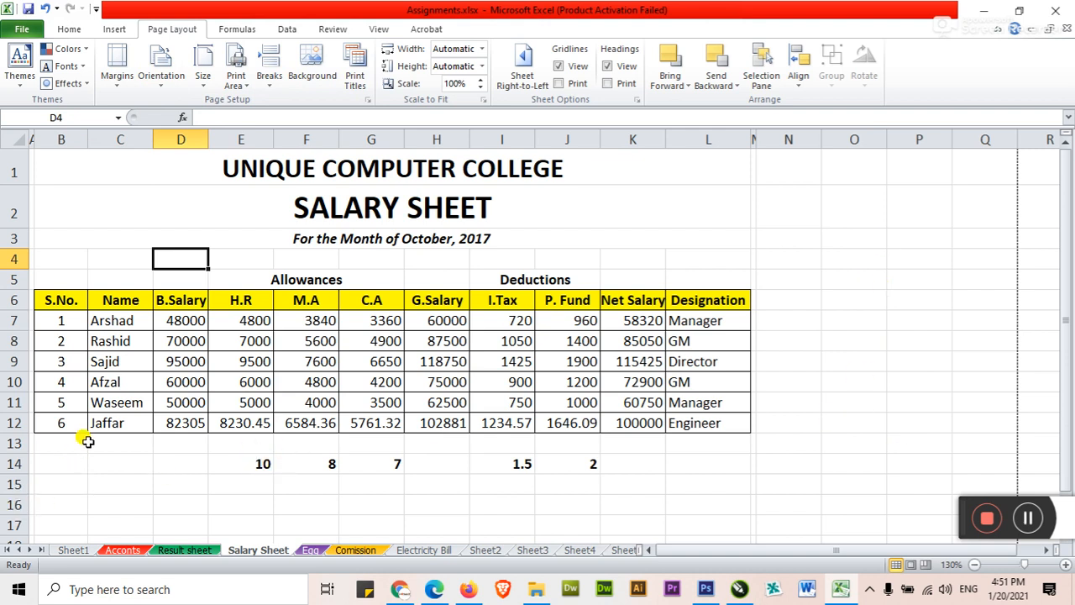
Select B13:L13 below the salary table and set the column width of columns B to L to 15.
drag(91, 422, 687, 425)
drag(84, 444, 684, 433)
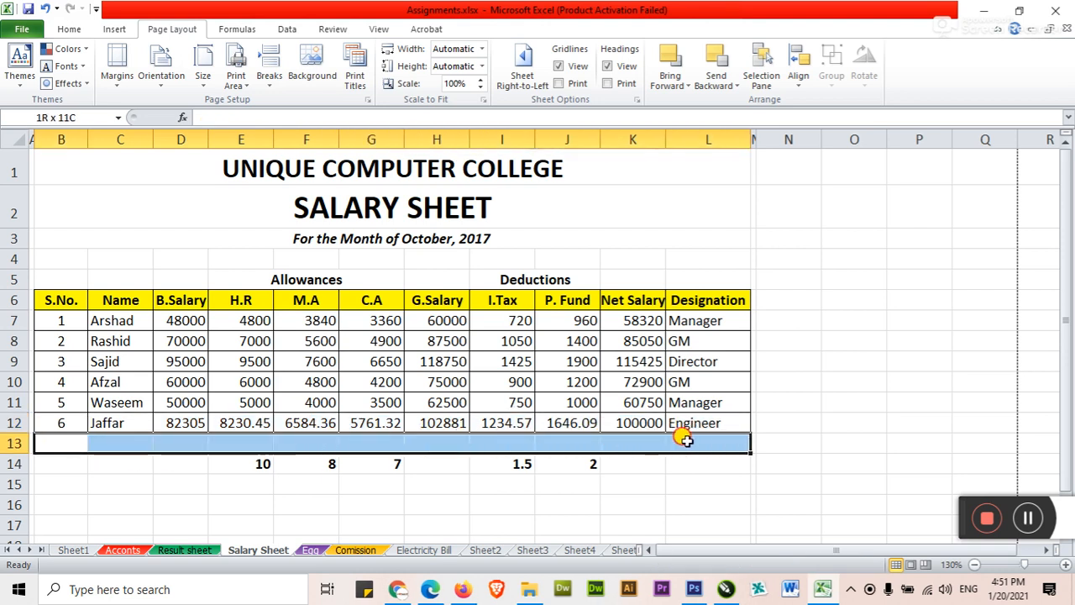
click(67, 29)
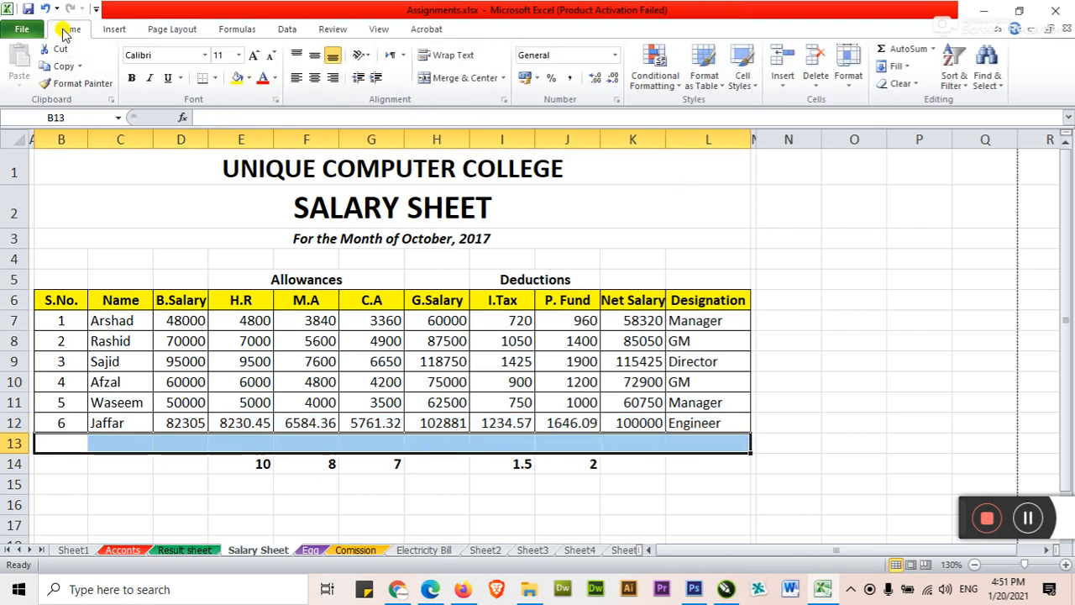
click(712, 84)
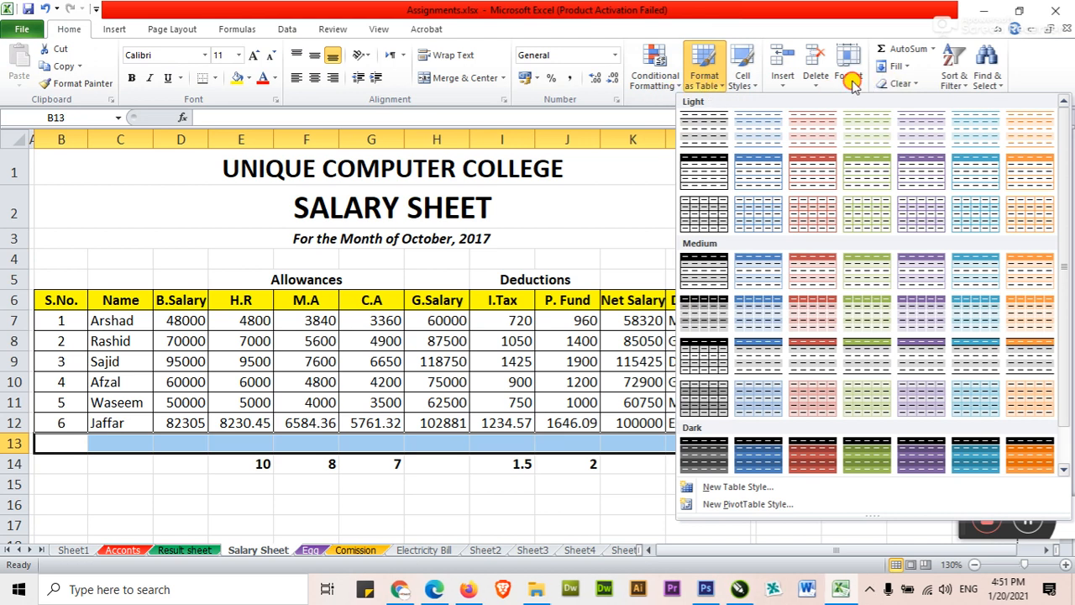
click(849, 74)
click(871, 156)
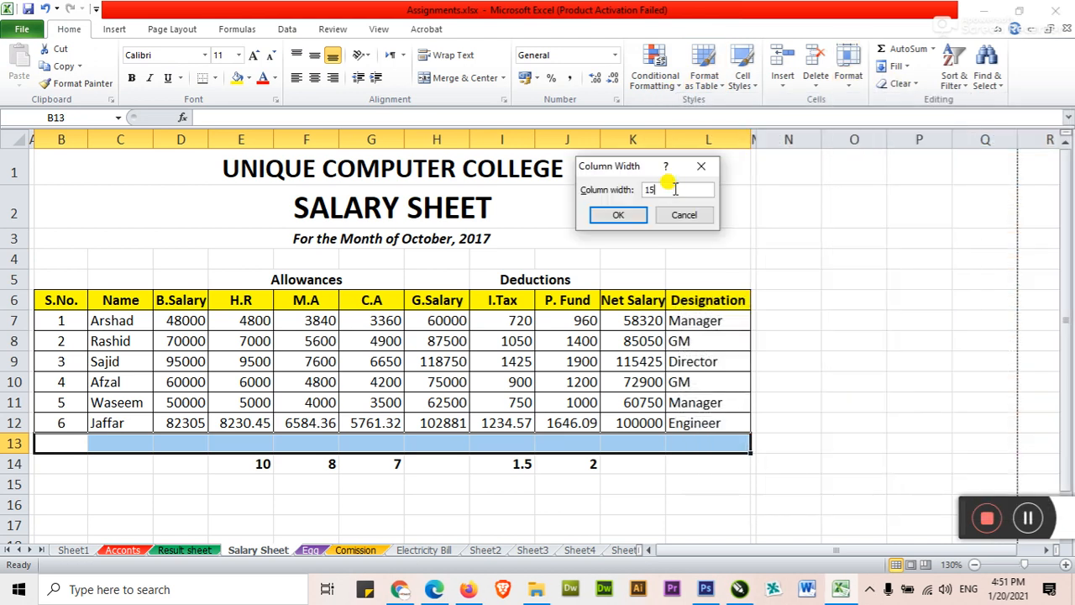
key(Return)
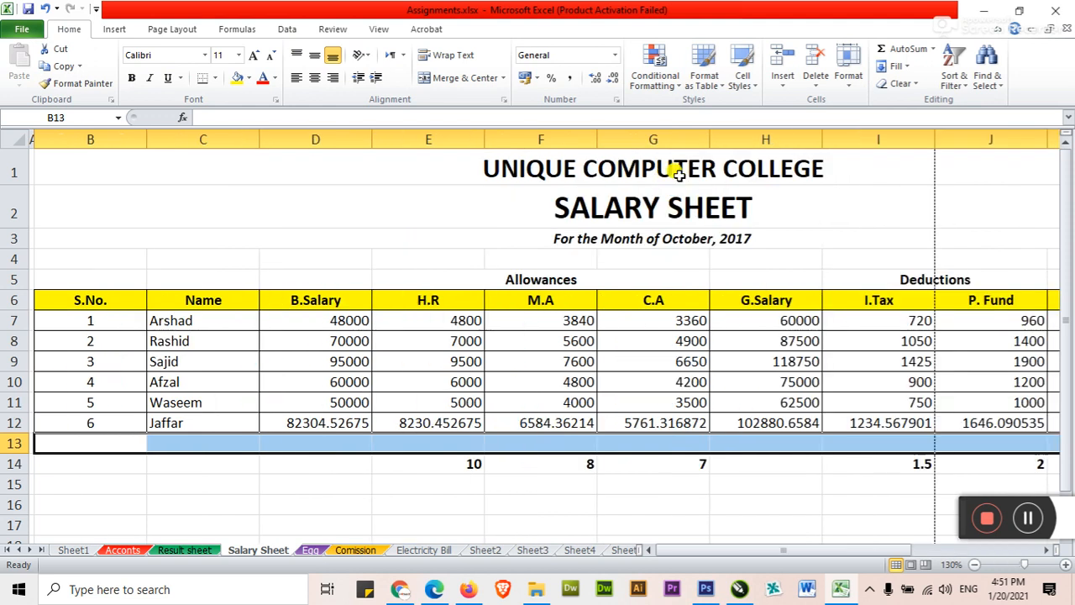
Reduce the column width of the selected columns B to L to 12.
click(850, 77)
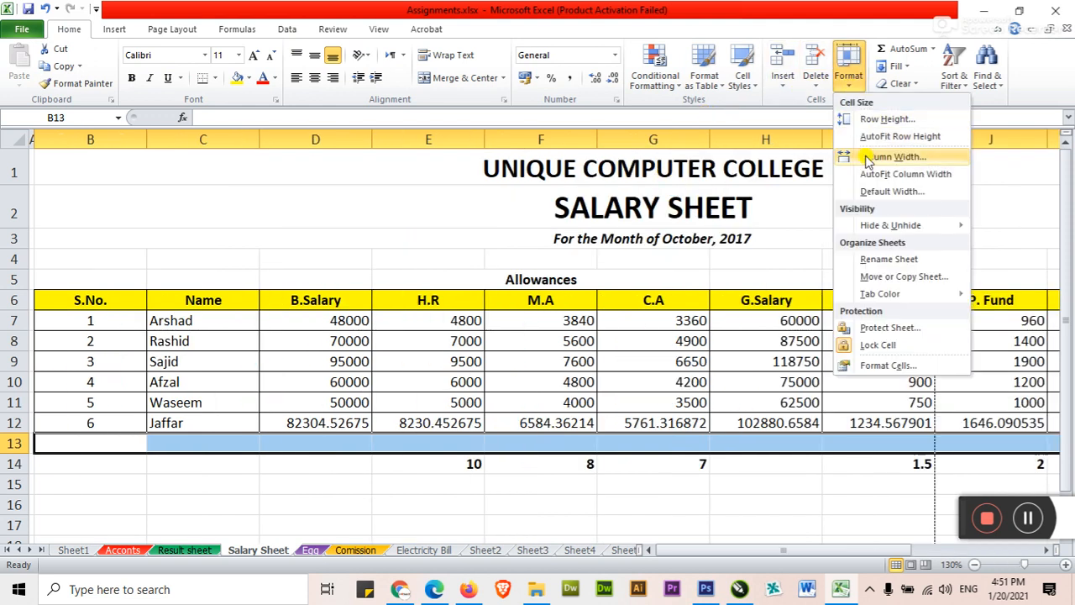
click(862, 151)
text(12)
key(Return)
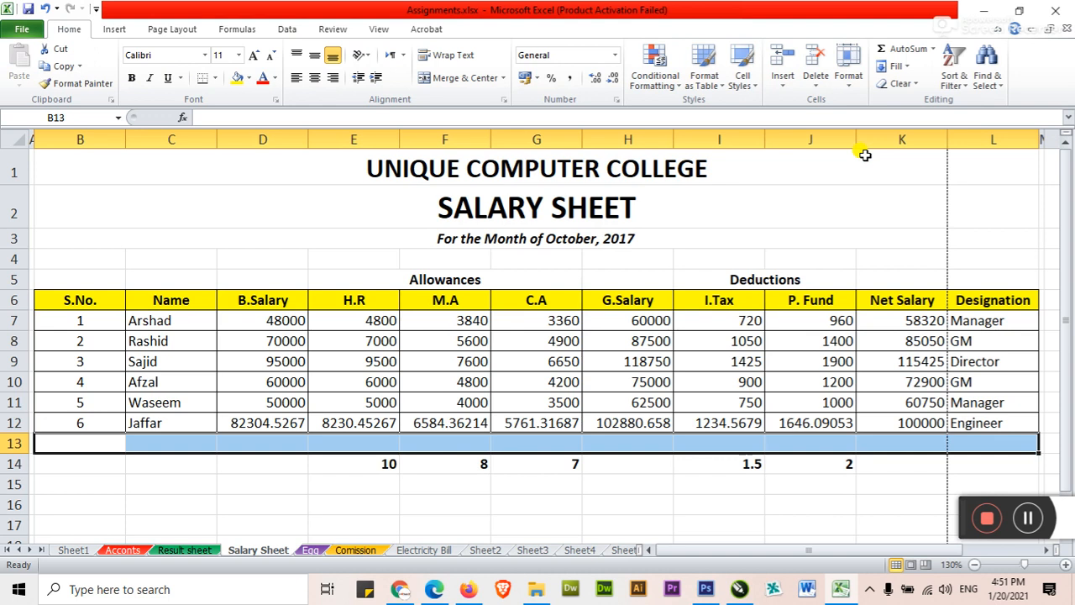
Set the column width of the selected columns B to L to 10.
click(847, 66)
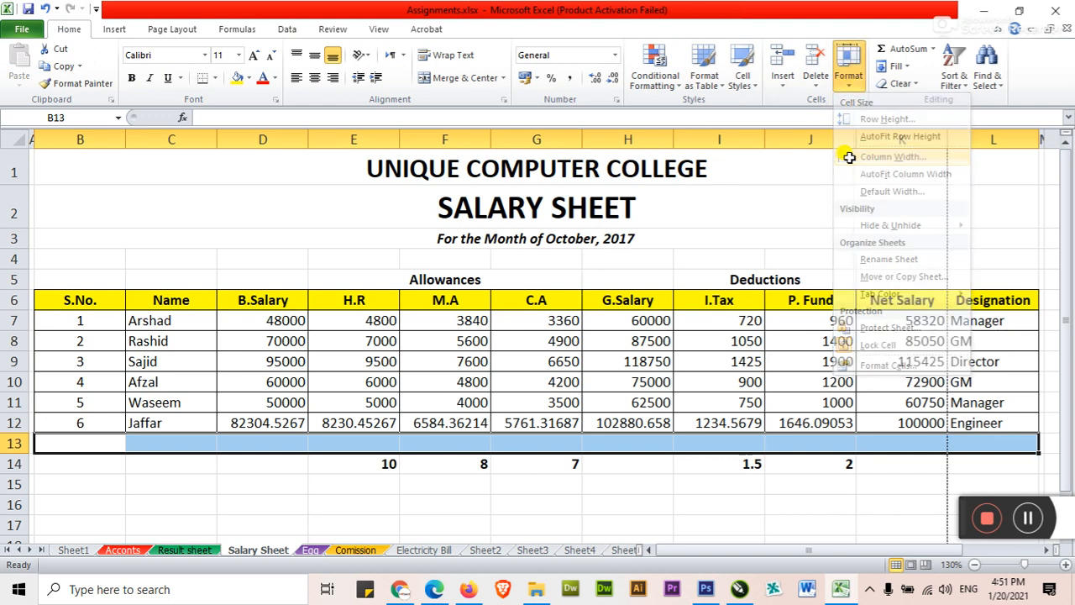
click(851, 157)
text(10)
key(Return)
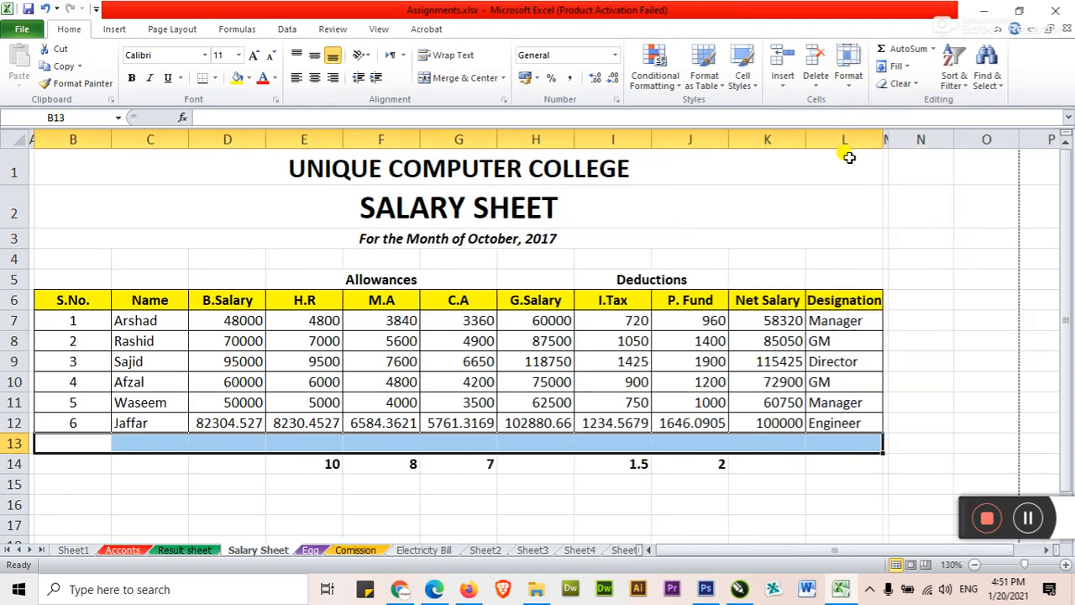
Set the column width of the selected columns B to L to 11.
click(856, 84)
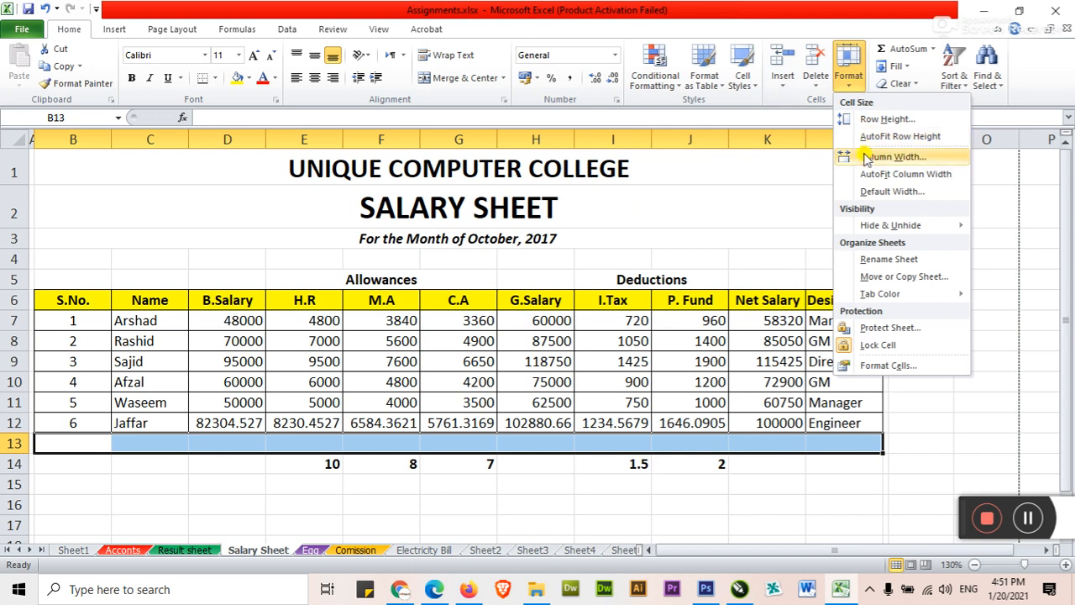
click(858, 158)
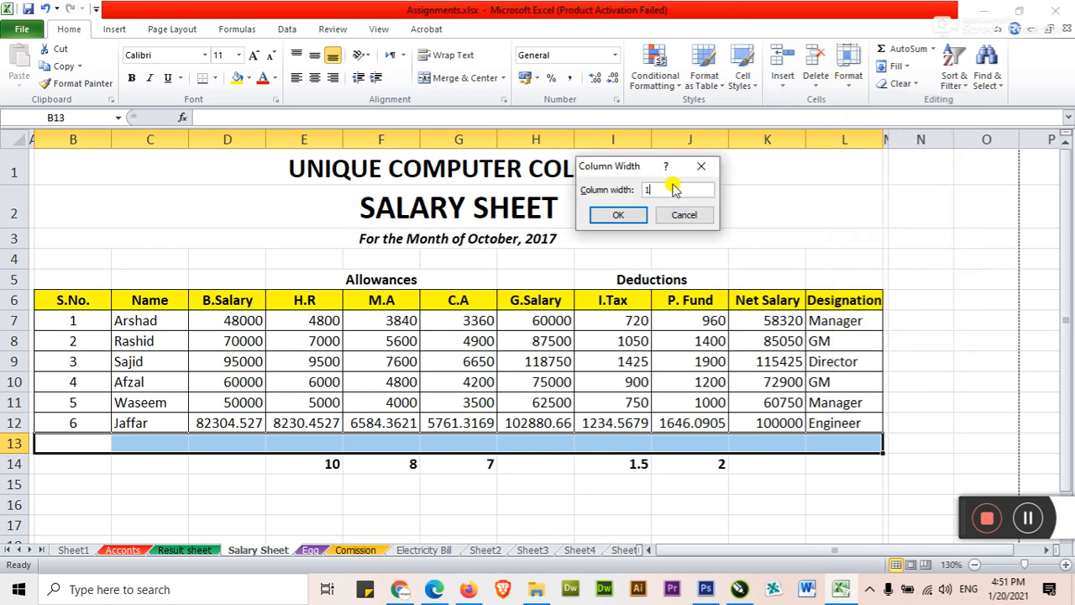
text(11)
key(Return)
click(638, 478)
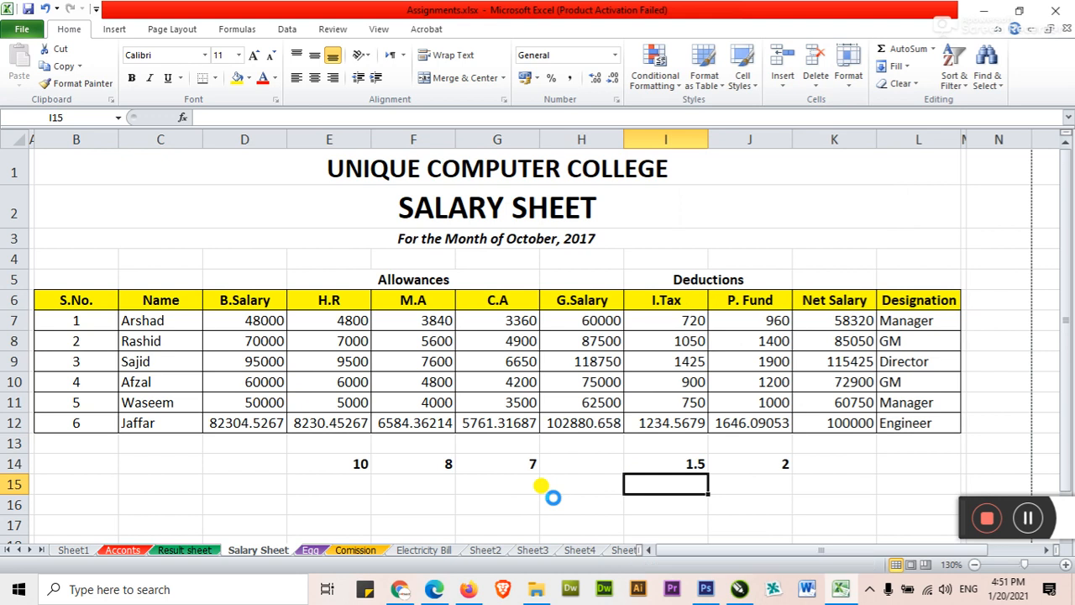
Check the print preview of the salary sheet with the widened columns and return to the worksheet.
click(22, 29)
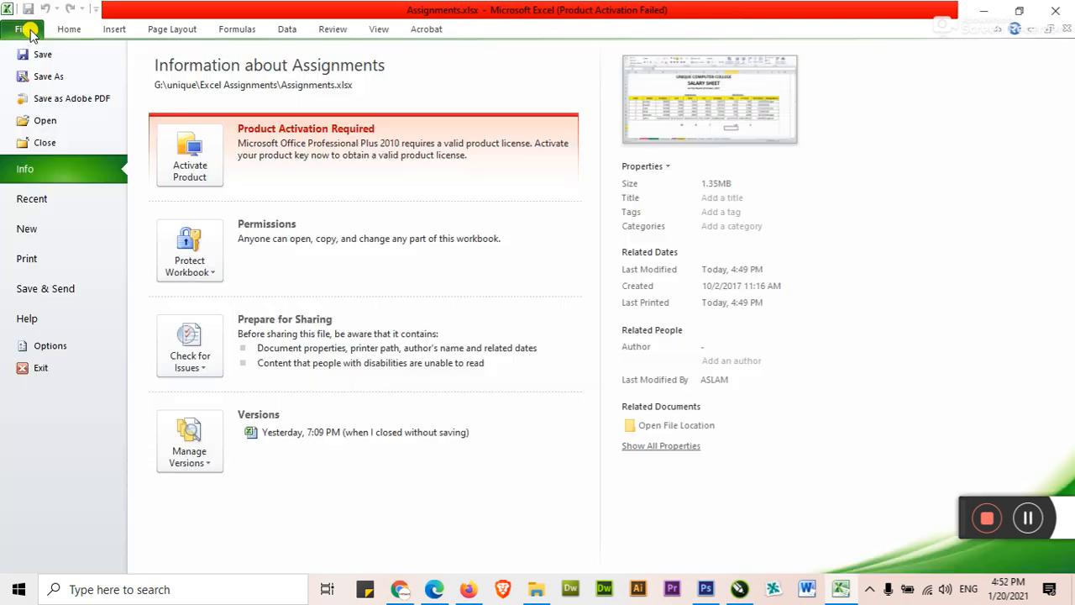
click(41, 257)
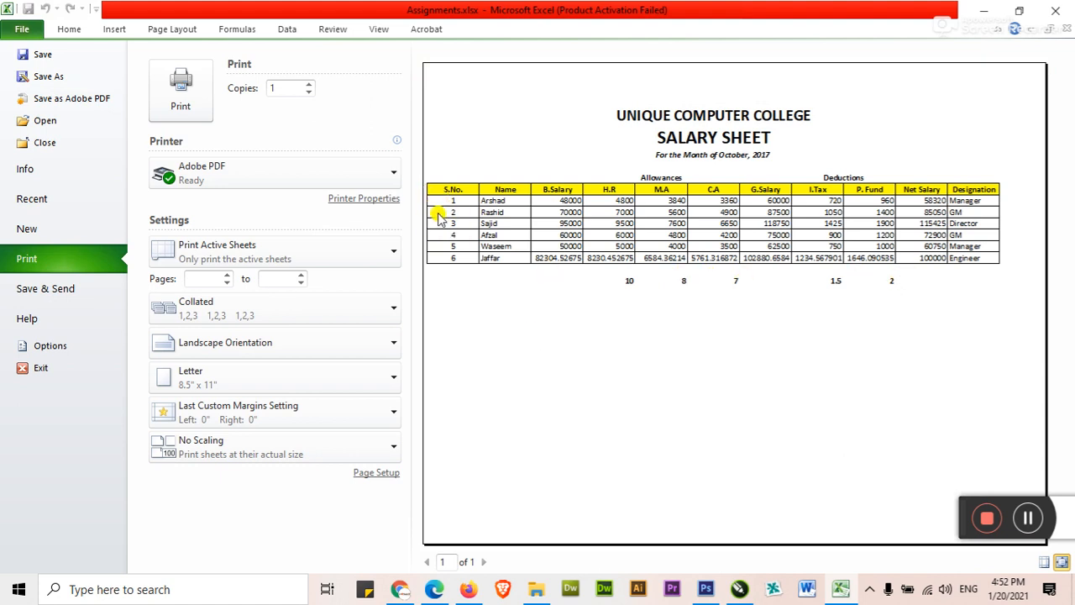
key(Escape)
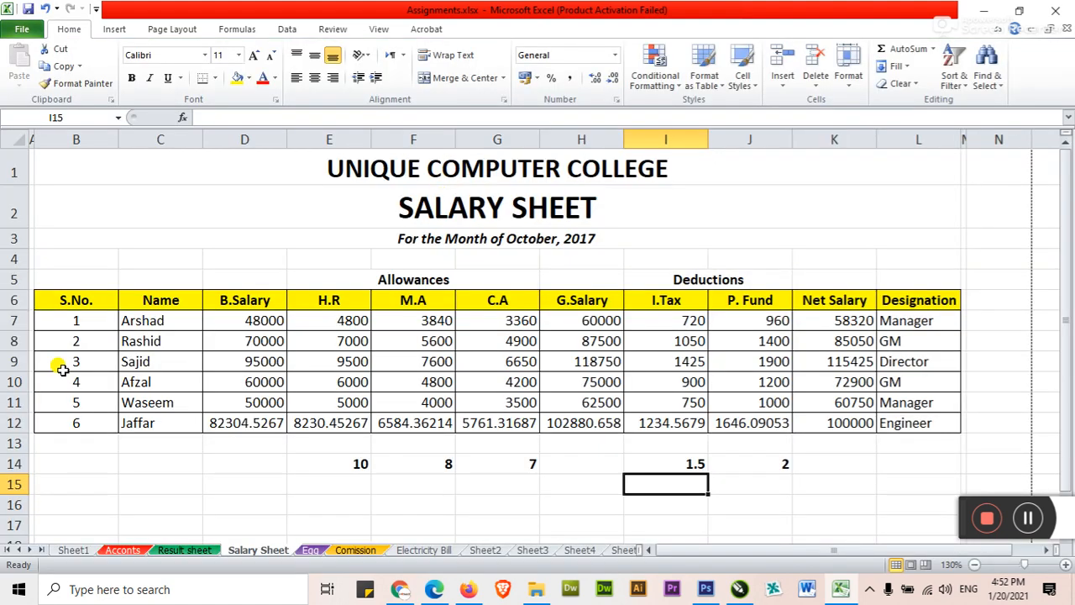
Set the salary sheet's left page margin to 0.25" through the custom margins.
click(159, 30)
click(117, 68)
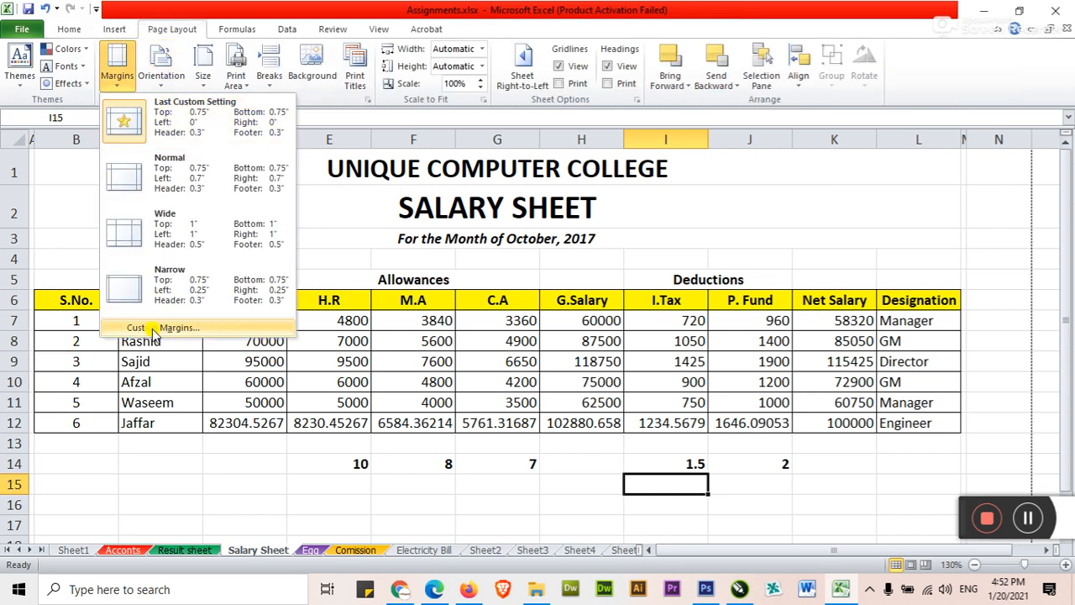
click(153, 329)
click(579, 159)
click(712, 353)
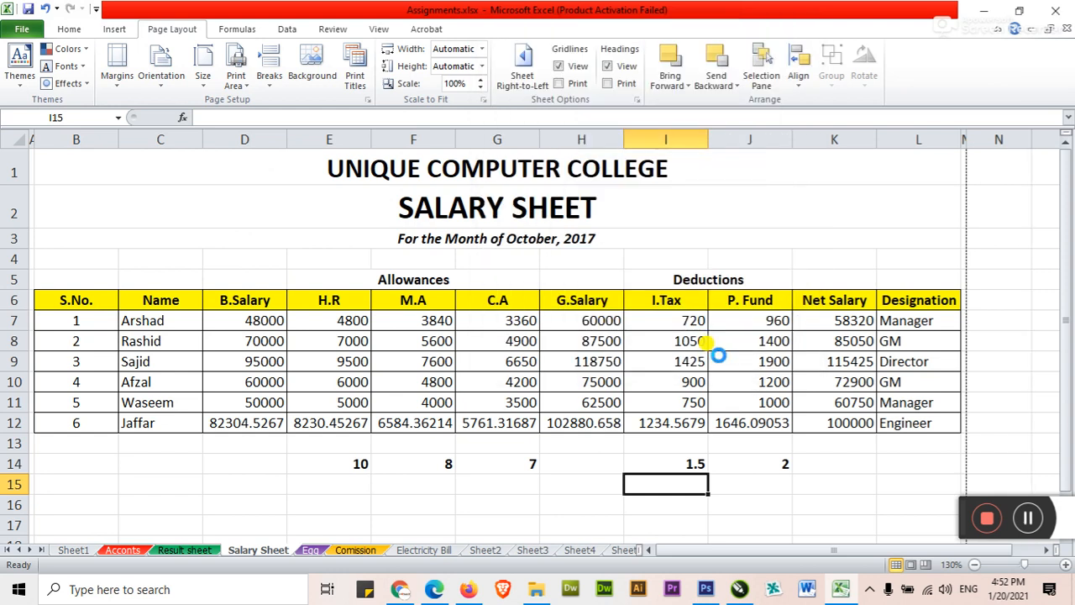
Check how the table sits on the page in the print preview with the 0.25" left margin.
click(12, 30)
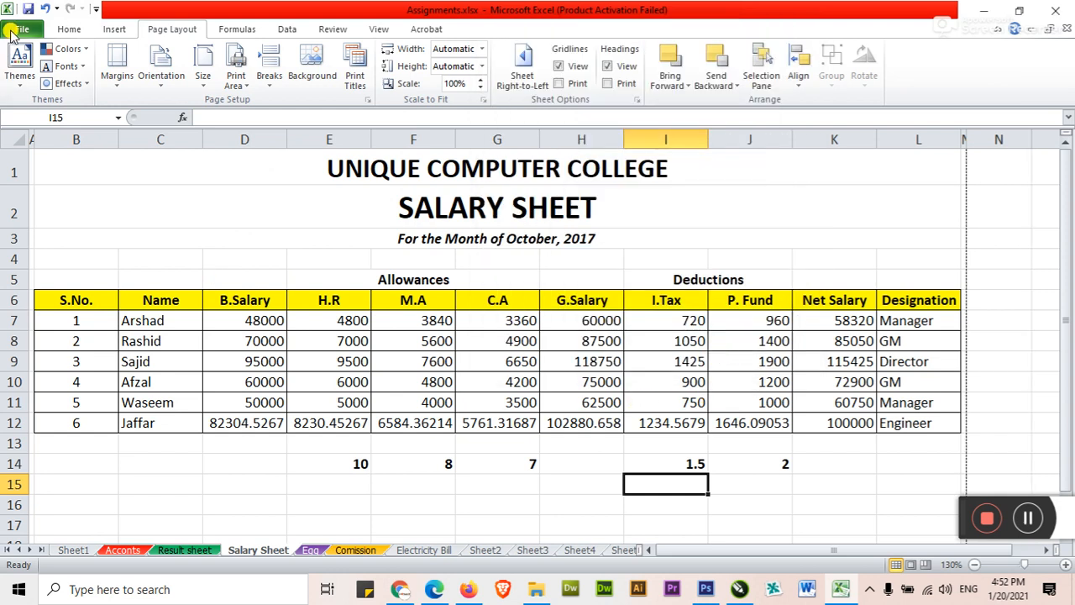
click(32, 261)
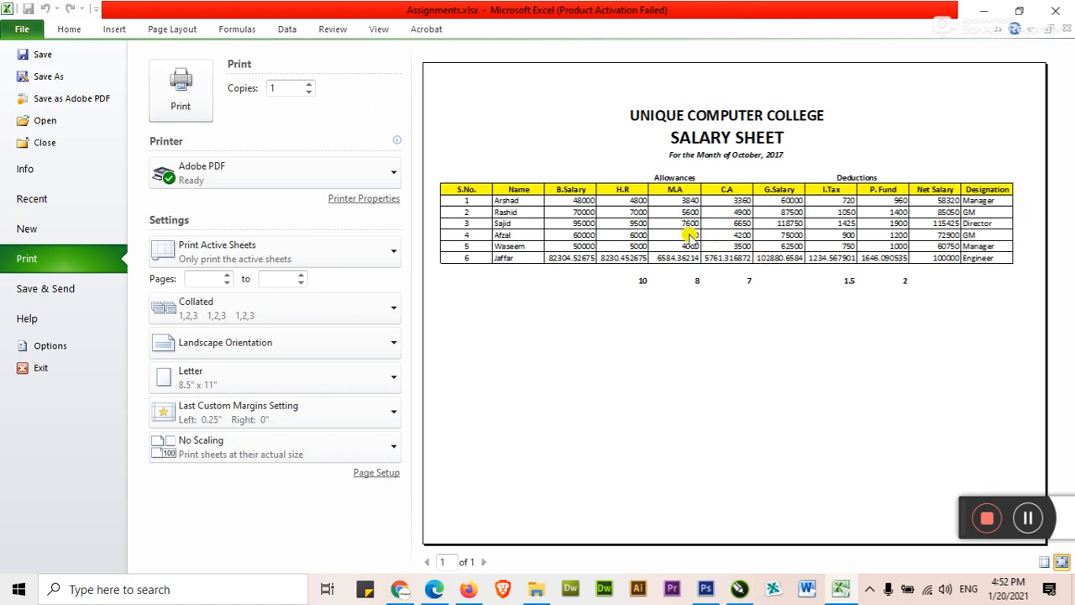
key(Escape)
click(307, 460)
click(157, 459)
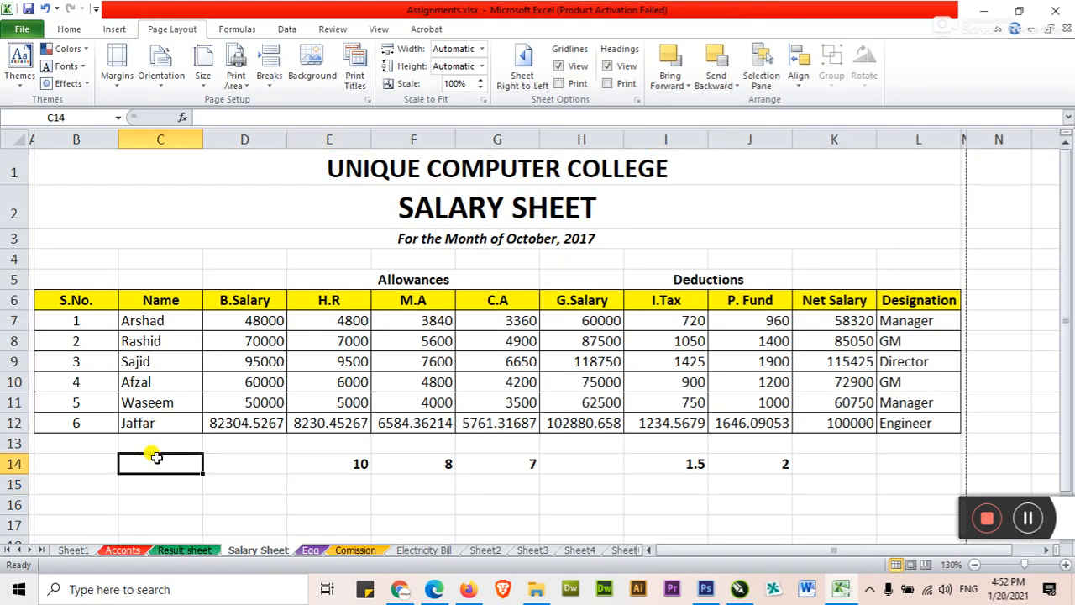
Switch the salary sheet's page orientation to Portrait to compare its page breaks with Landscape.
click(162, 89)
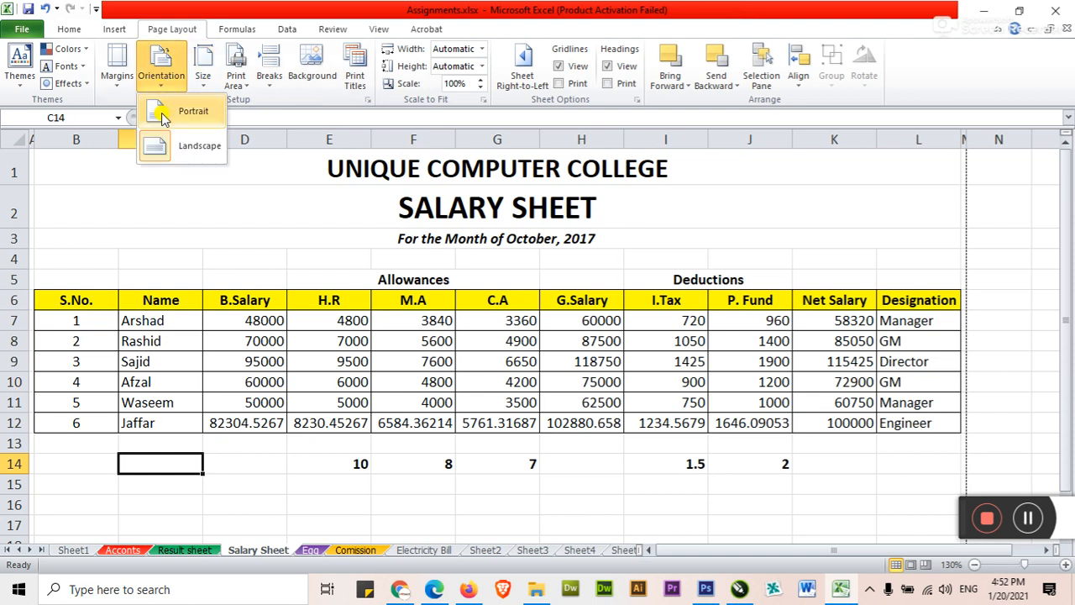
click(168, 145)
click(160, 257)
scroll(164, 259, down, 6)
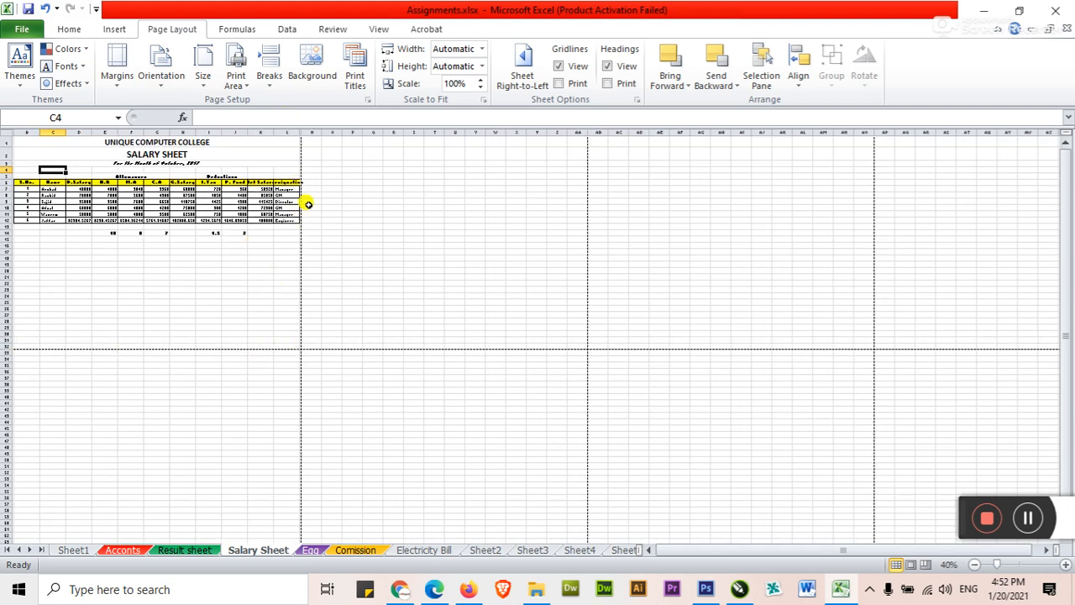
click(161, 72)
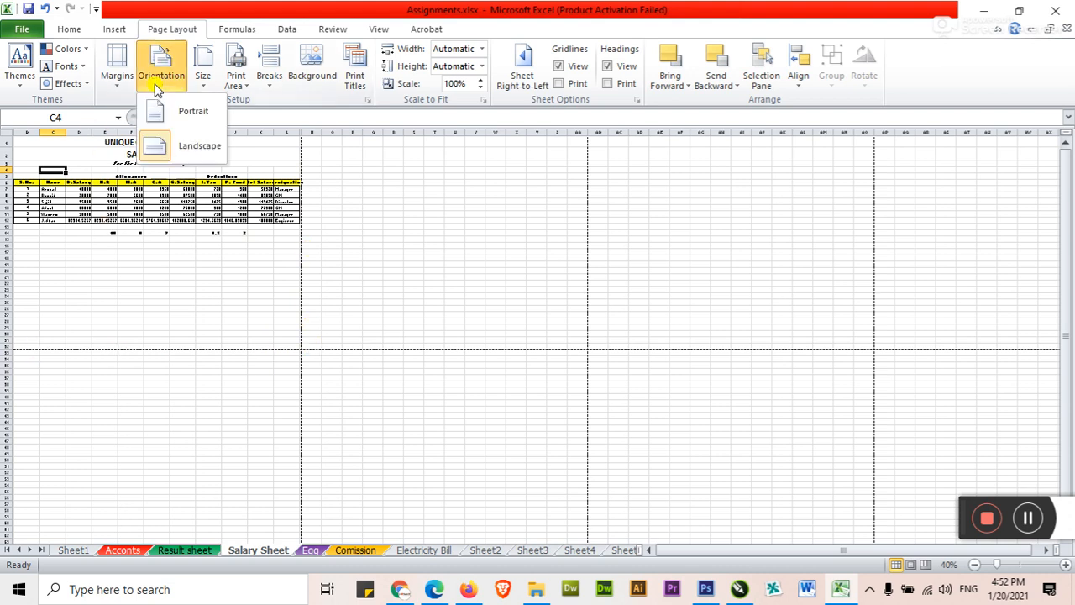
click(163, 114)
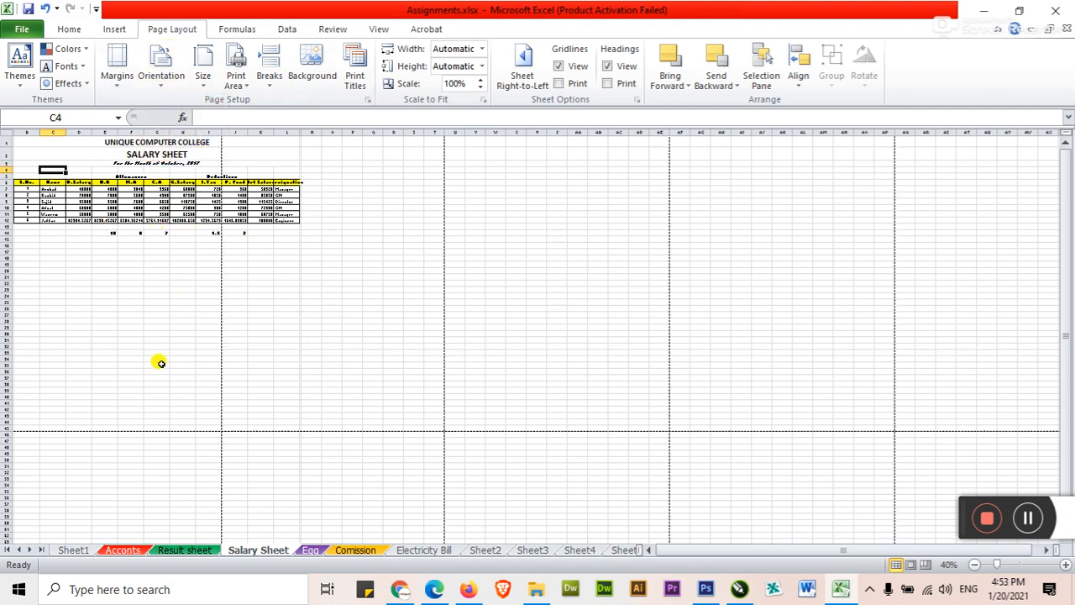
Try the Ledger 17" x 11" paper size on the salary sheet and replace it with Legal 8.5" x 14".
click(205, 79)
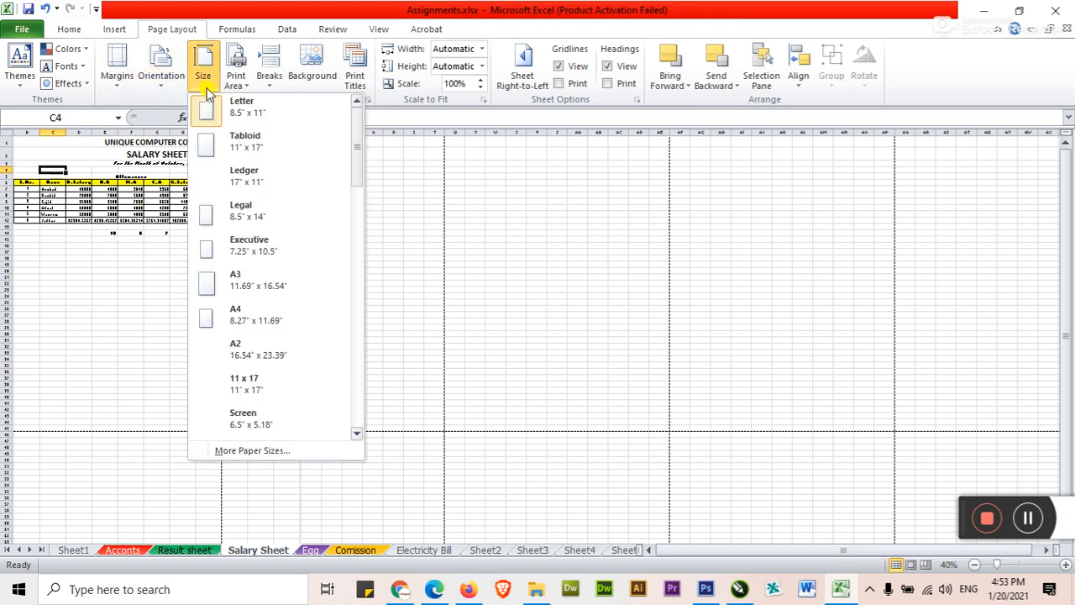
click(237, 178)
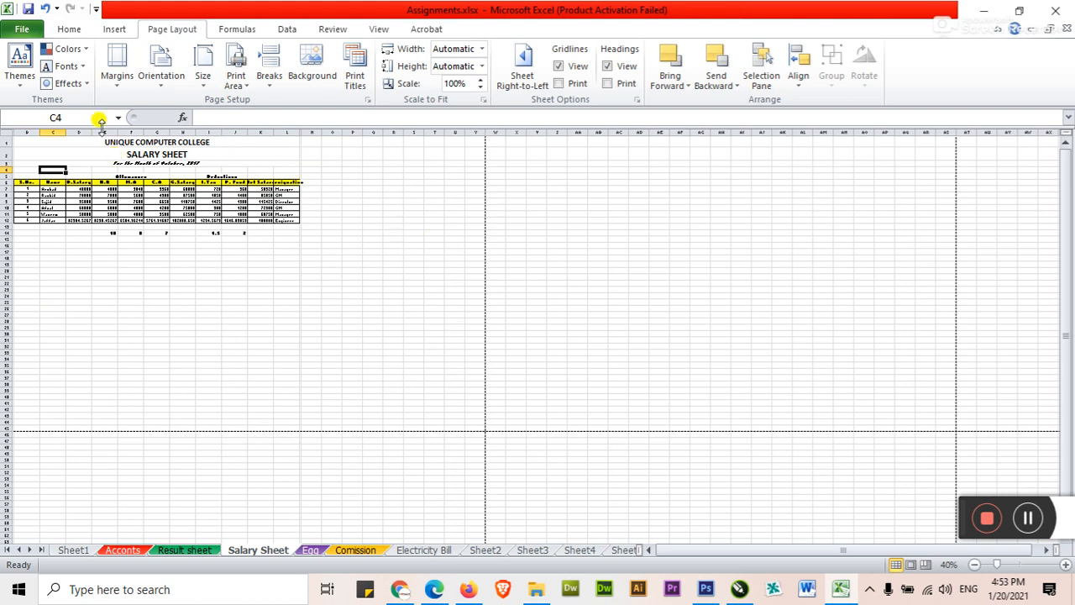
click(201, 82)
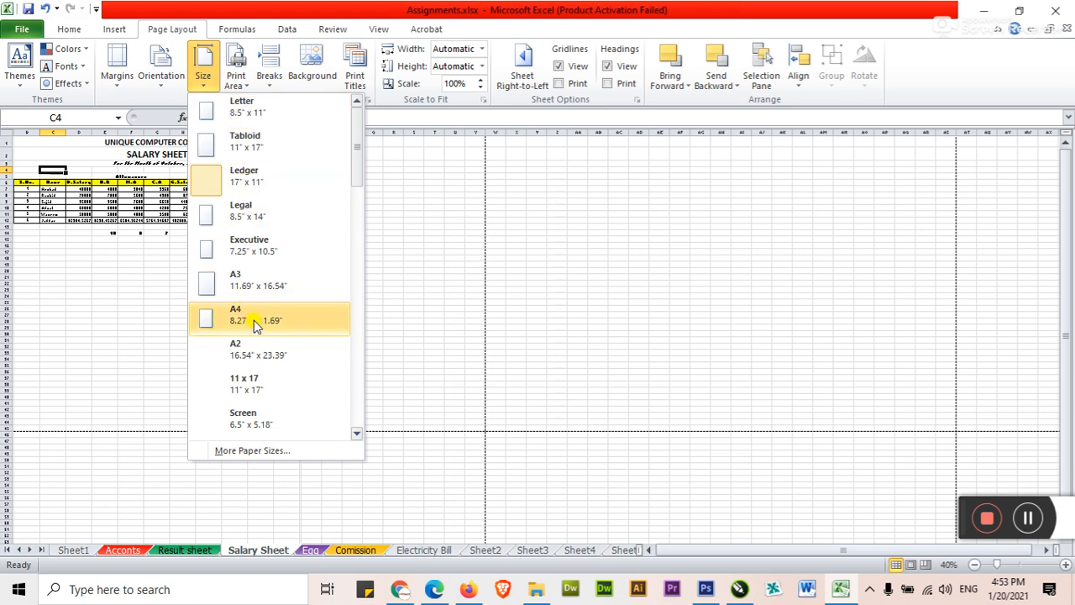
click(253, 217)
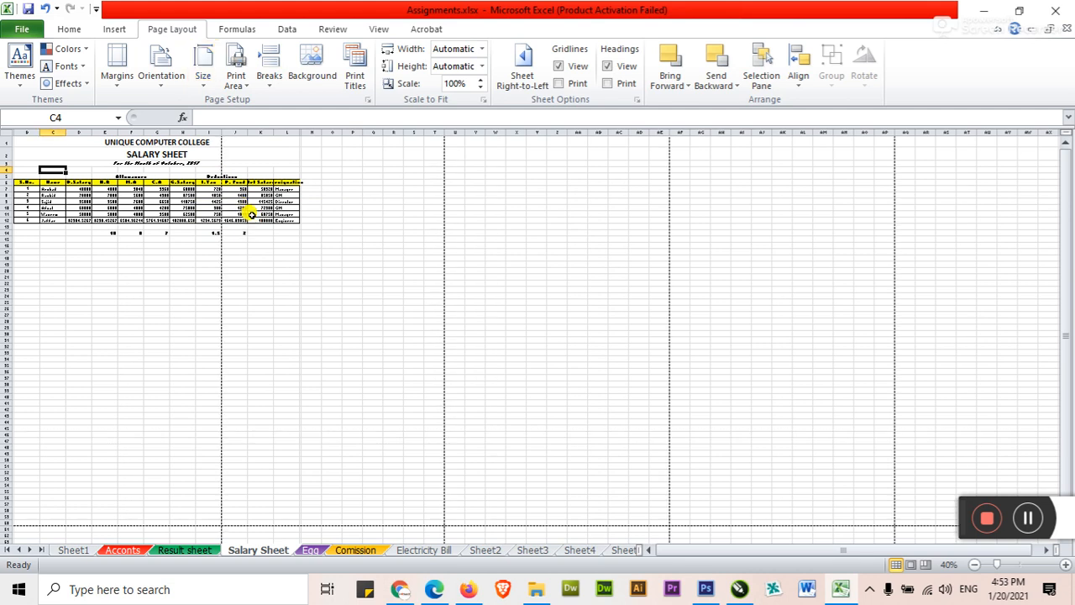
Set the salary sheet's page orientation back to Landscape.
click(168, 84)
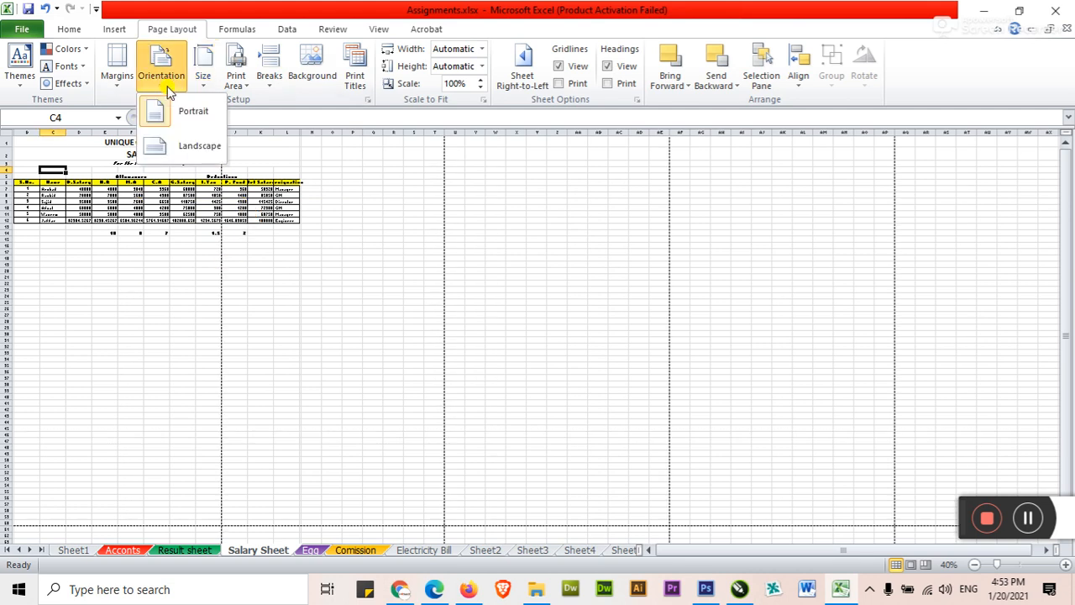
click(157, 144)
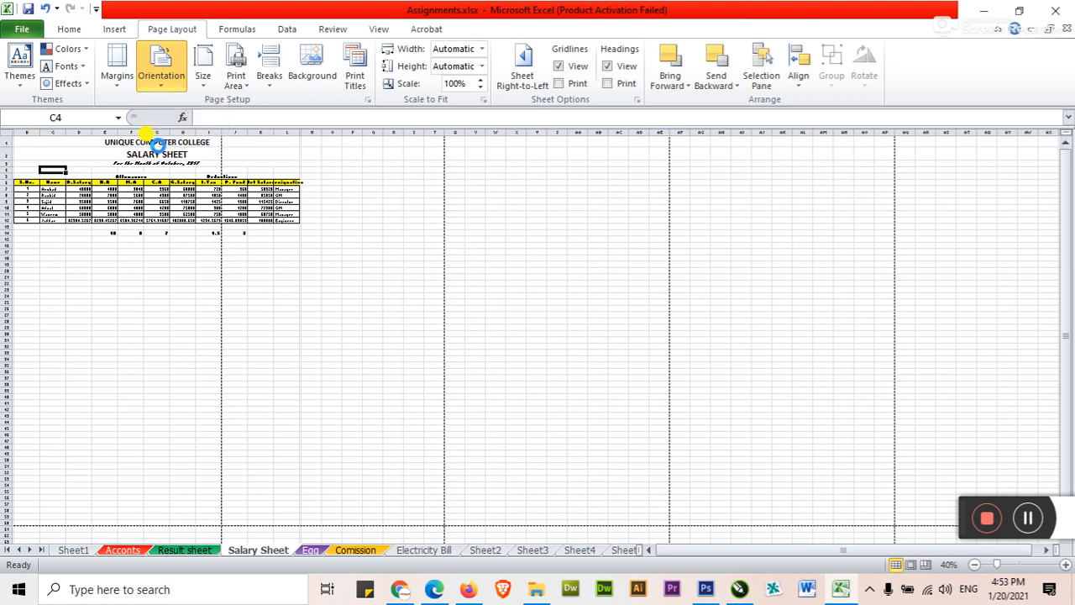
click(180, 263)
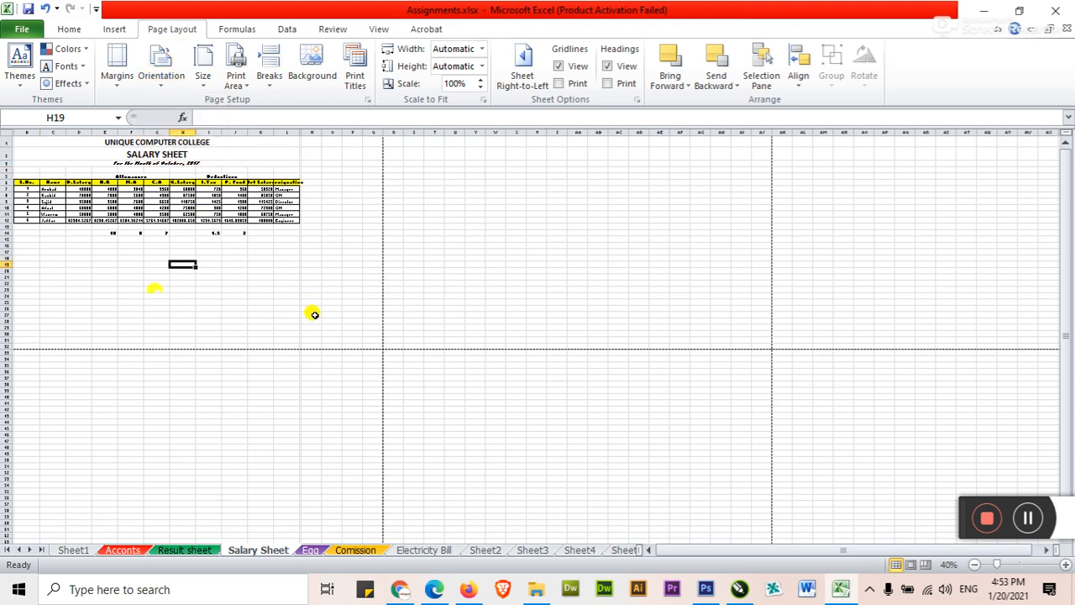
click(161, 80)
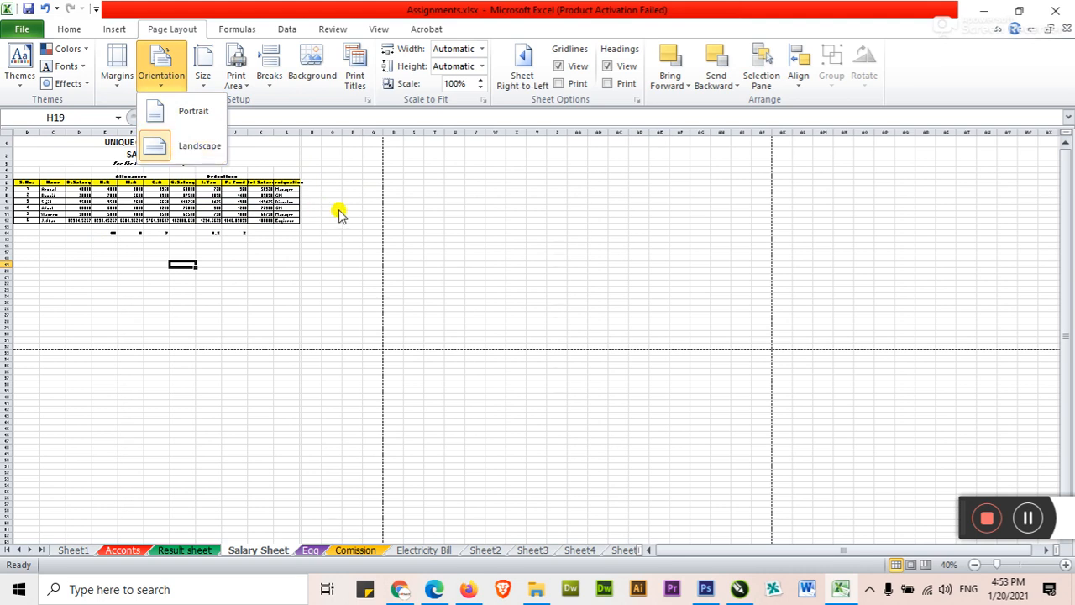
click(286, 257)
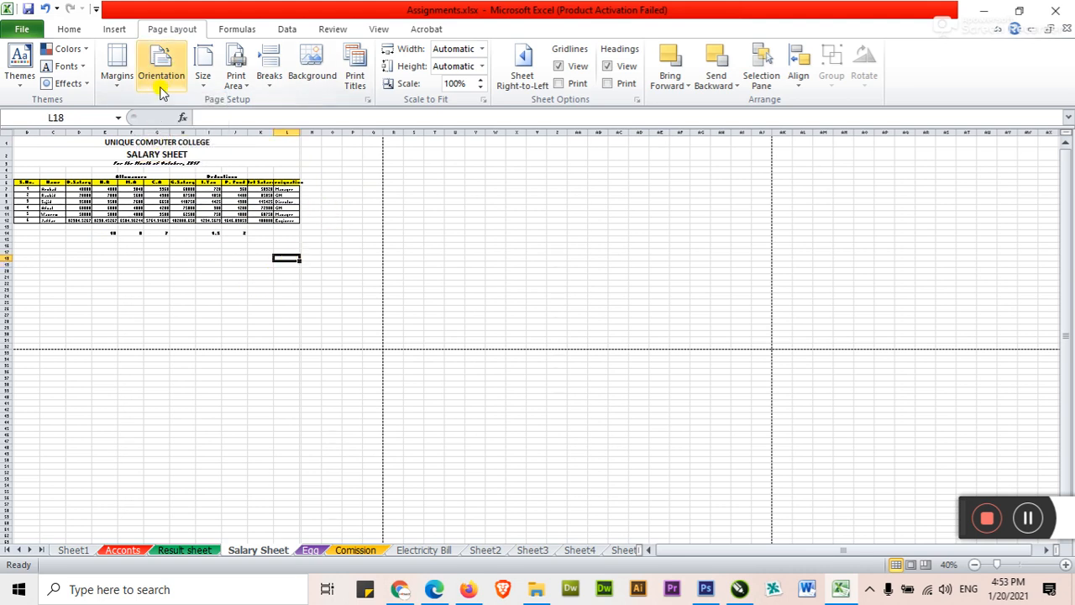
Change the salary sheet's paper size to Letter 8.5" x 11".
click(117, 72)
click(200, 90)
click(202, 80)
click(202, 80)
click(224, 109)
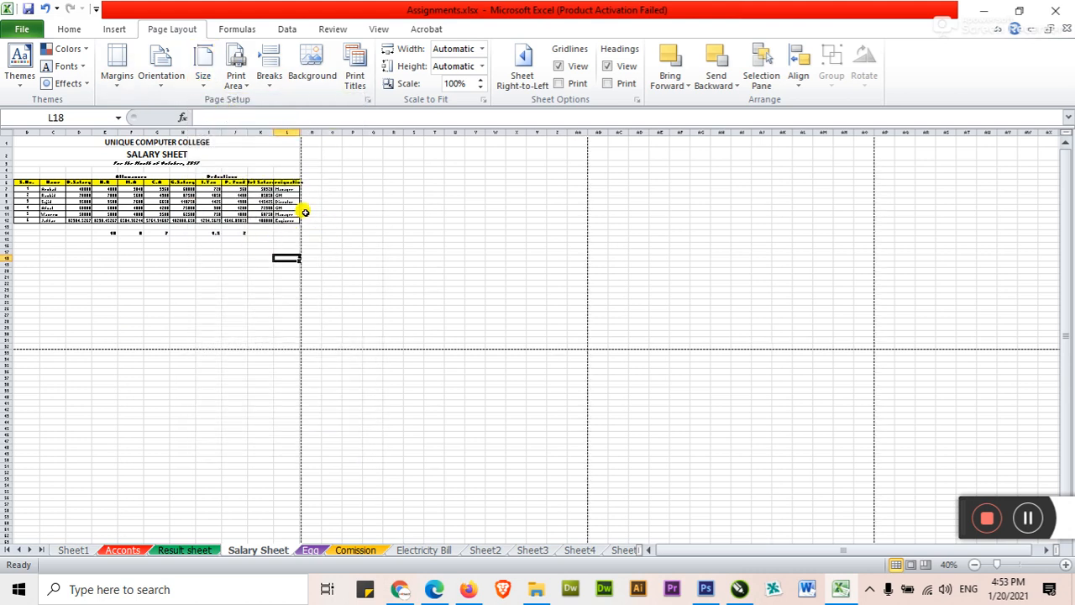
click(198, 267)
Set the range C5:G13, from the Name to the C.A column, as the print area.
scroll(171, 304, up, 5)
scroll(173, 305, up, 1)
click(231, 417)
scroll(232, 417, up, 1)
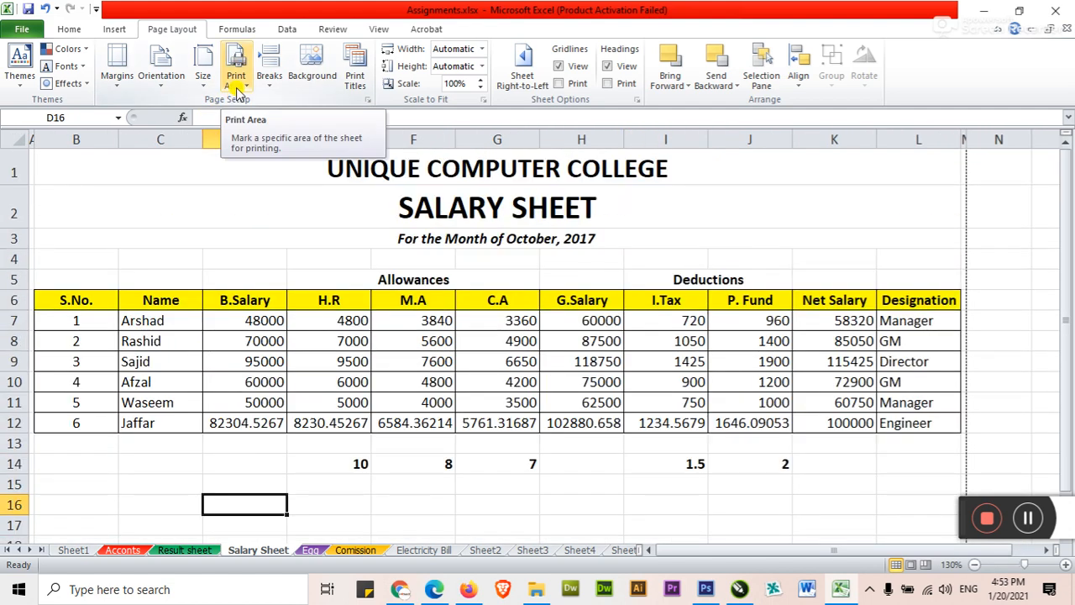
click(336, 504)
drag(247, 286, 497, 468)
click(310, 479)
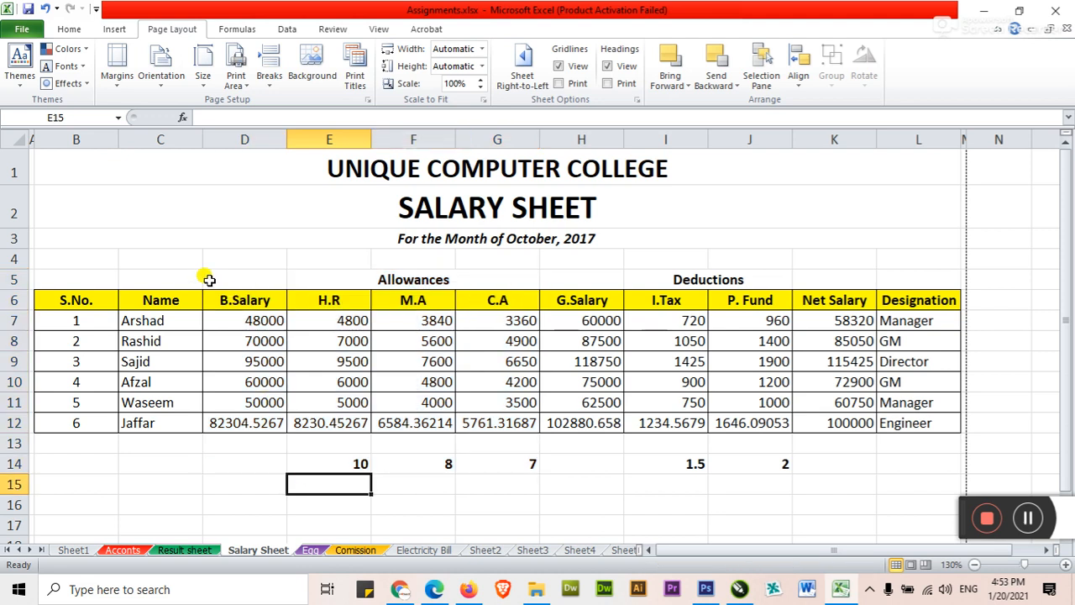
drag(149, 278, 484, 444)
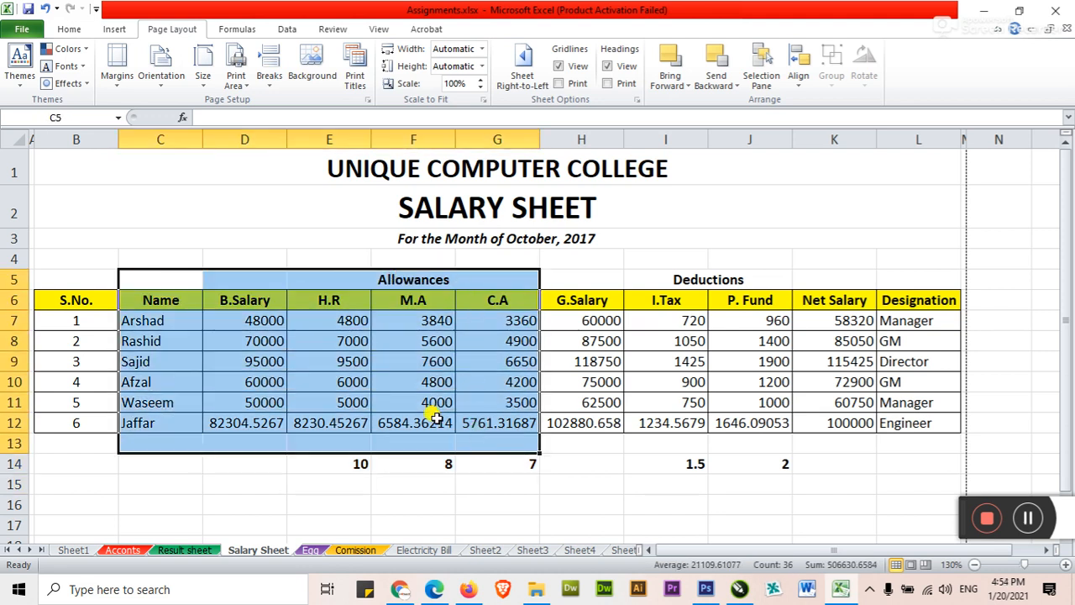
click(241, 87)
click(246, 102)
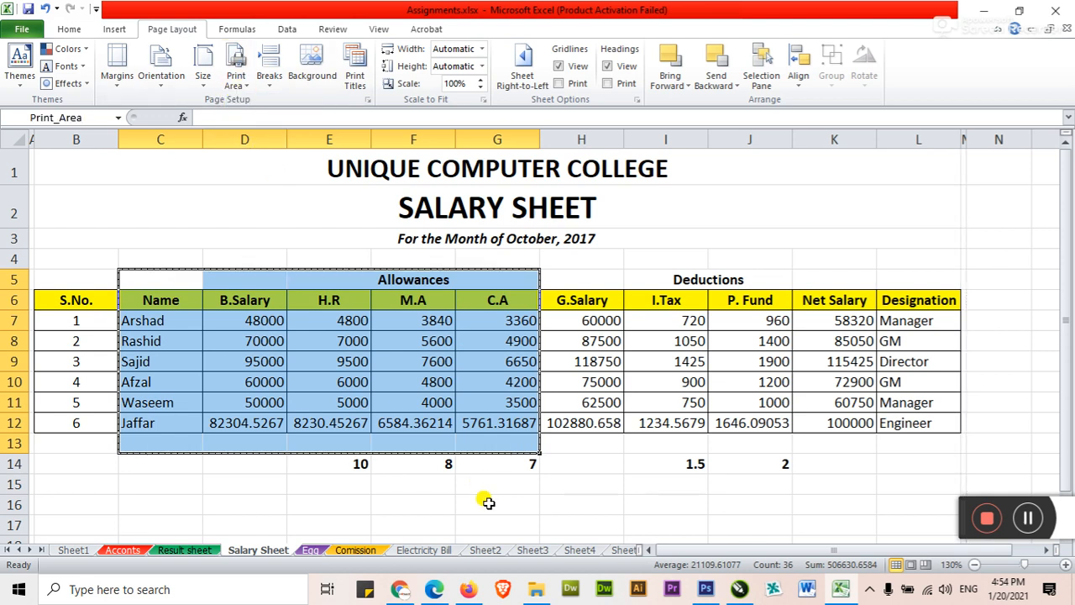
click(490, 520)
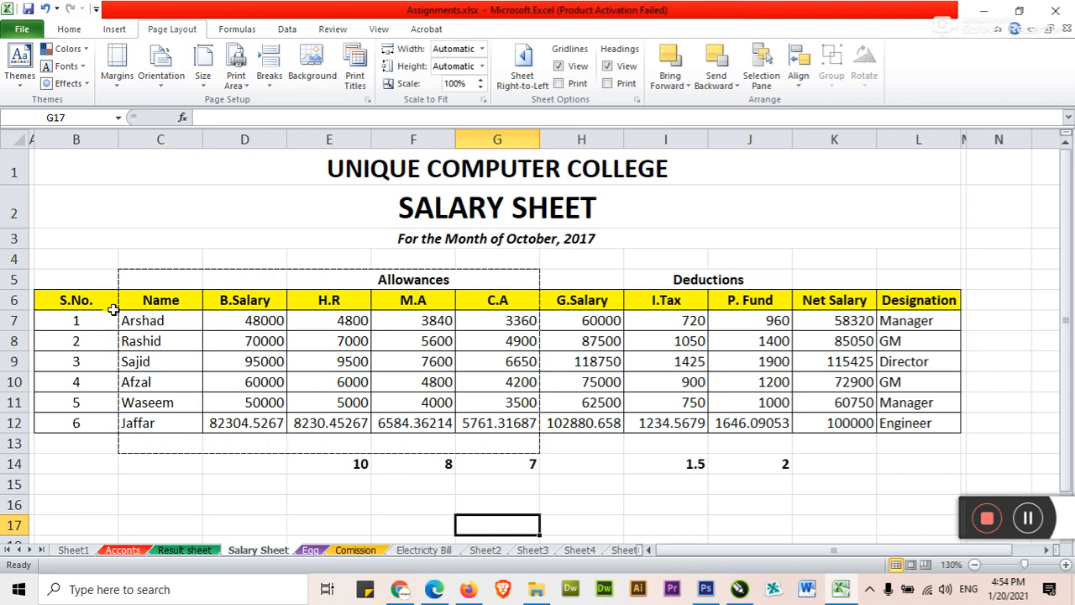
Check the print preview of the defined print area and return to the worksheet.
click(328, 484)
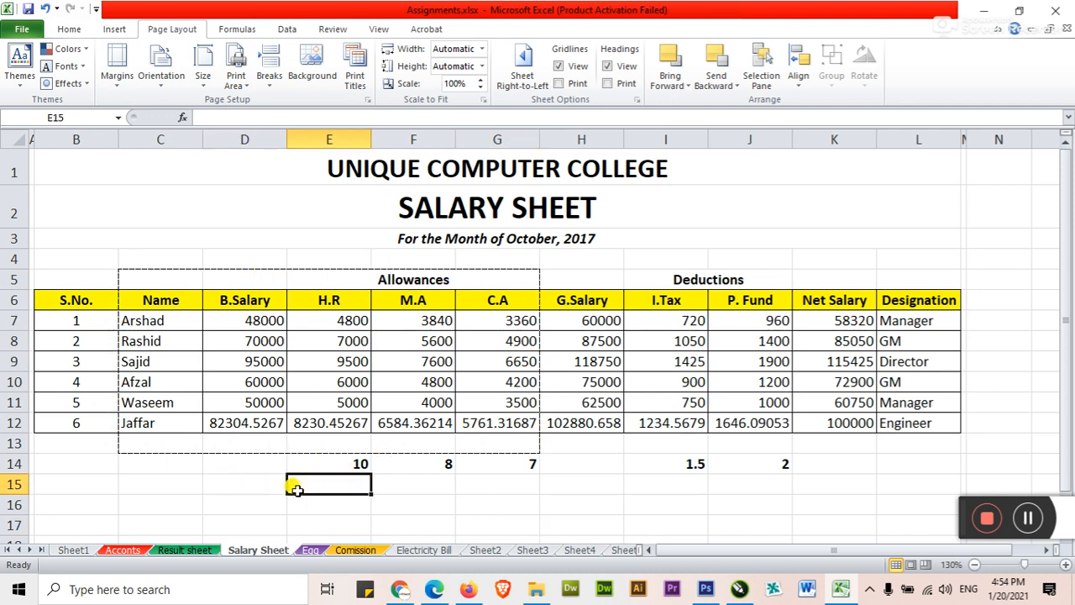
click(22, 29)
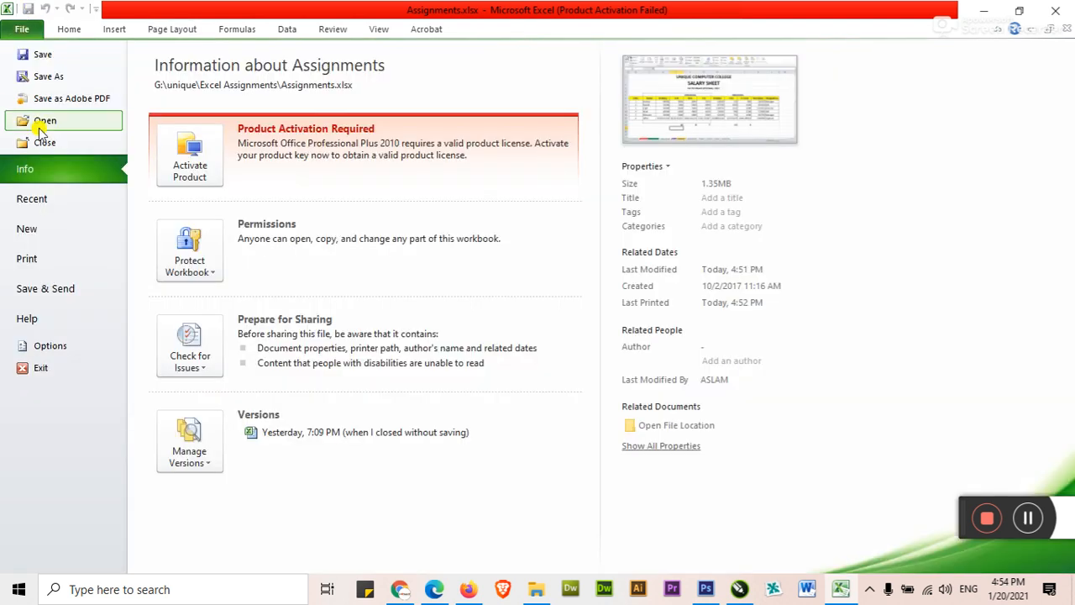
click(46, 259)
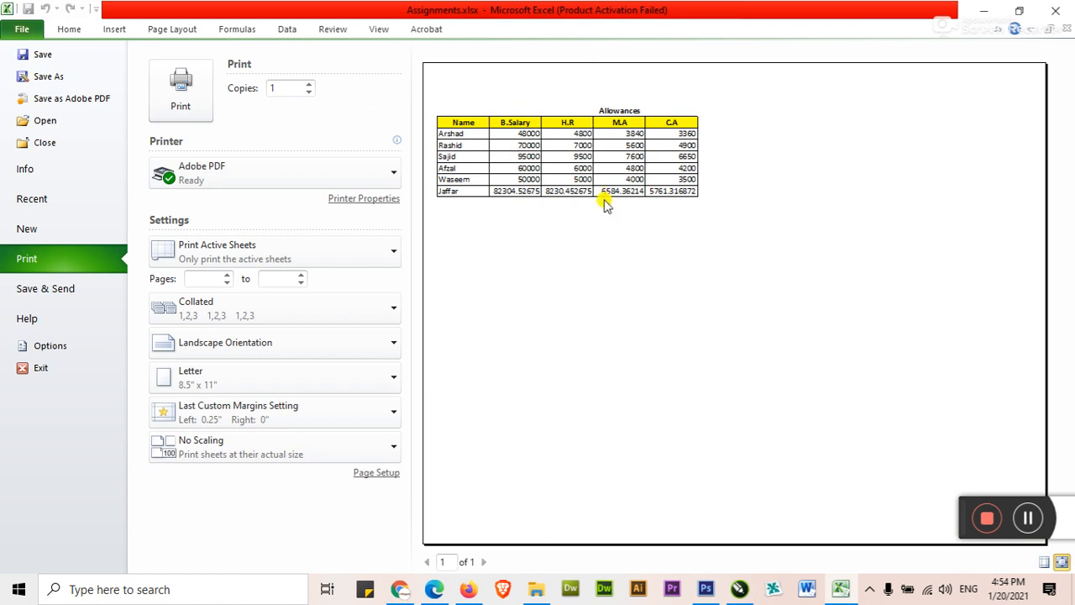
key(Escape)
Set the salary sheet's print scale to 200%.
click(394, 467)
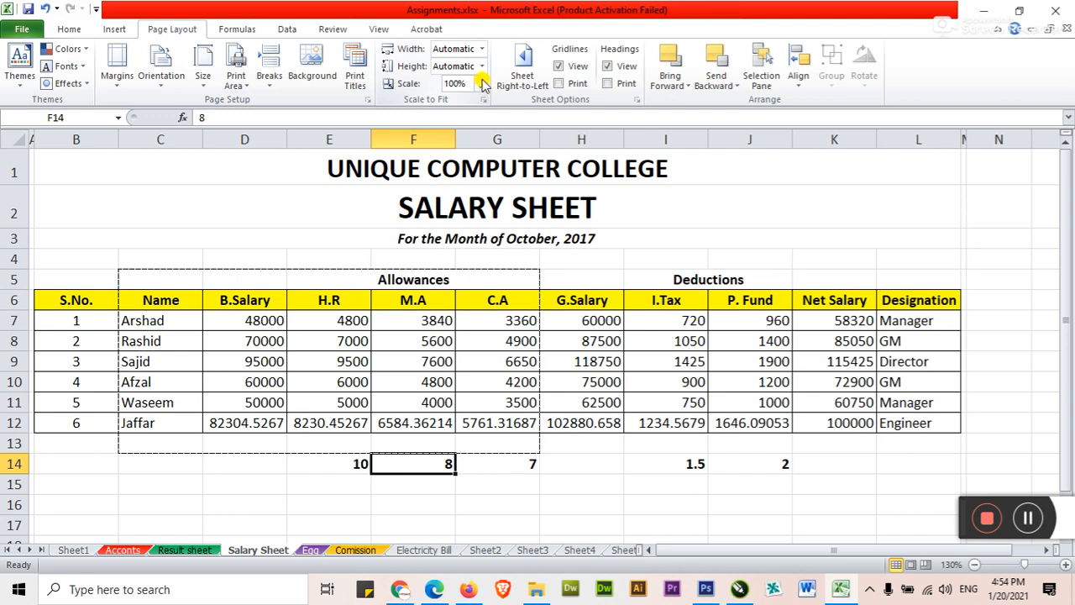
drag(446, 84, 468, 85)
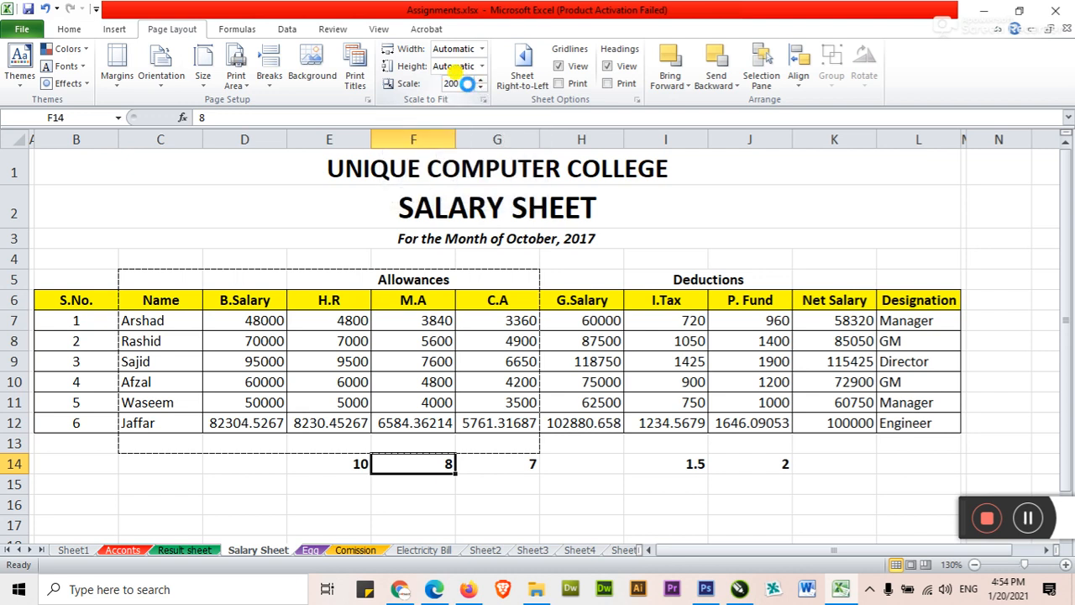
Check the print preview of the salary sheet at the 200% scale and return to the worksheet.
key(Return)
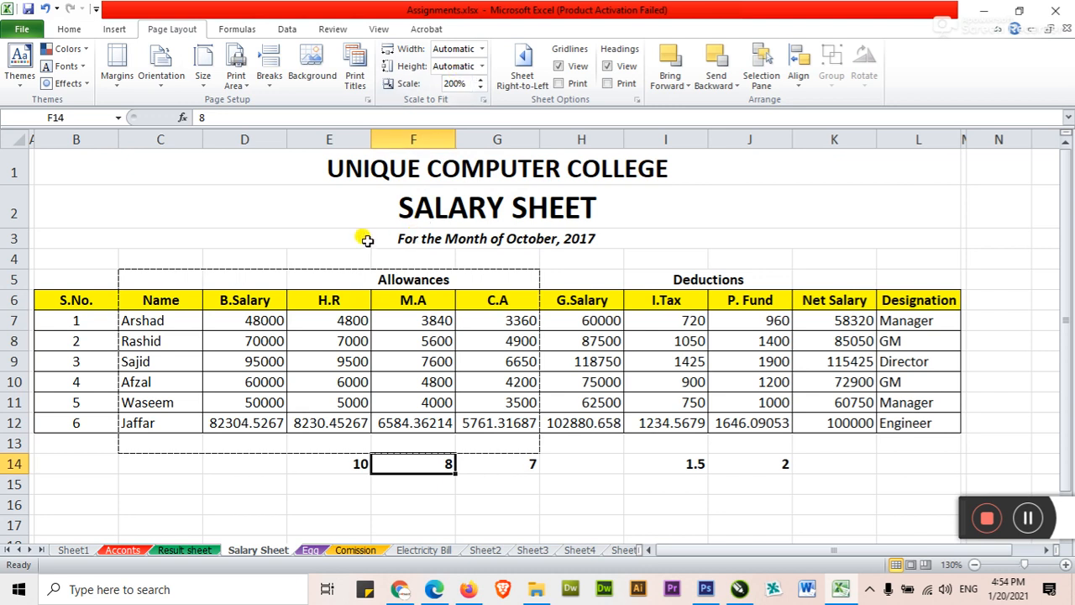
click(22, 29)
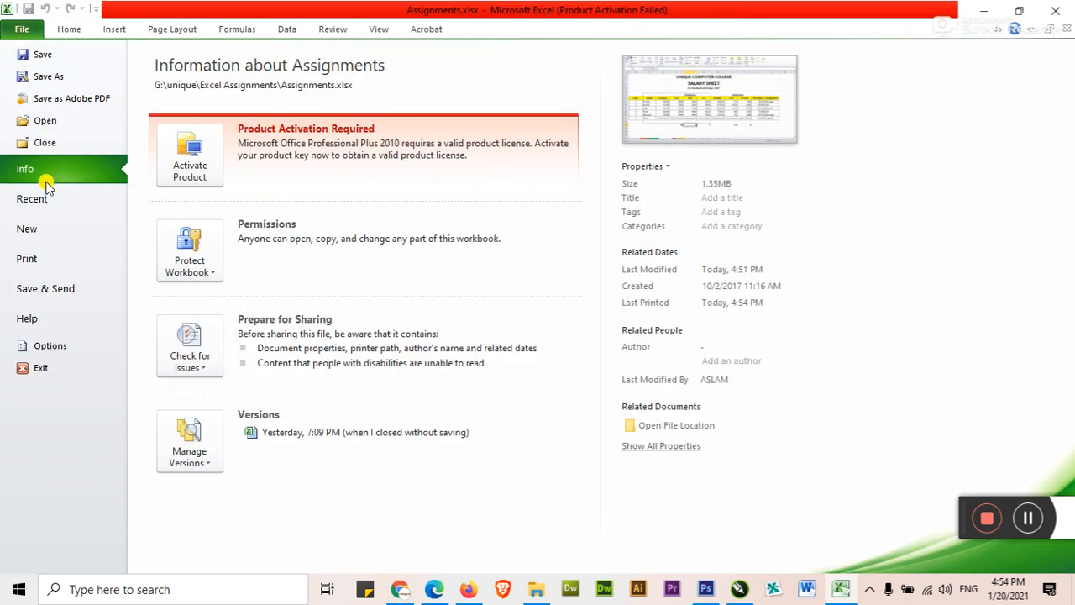
click(29, 258)
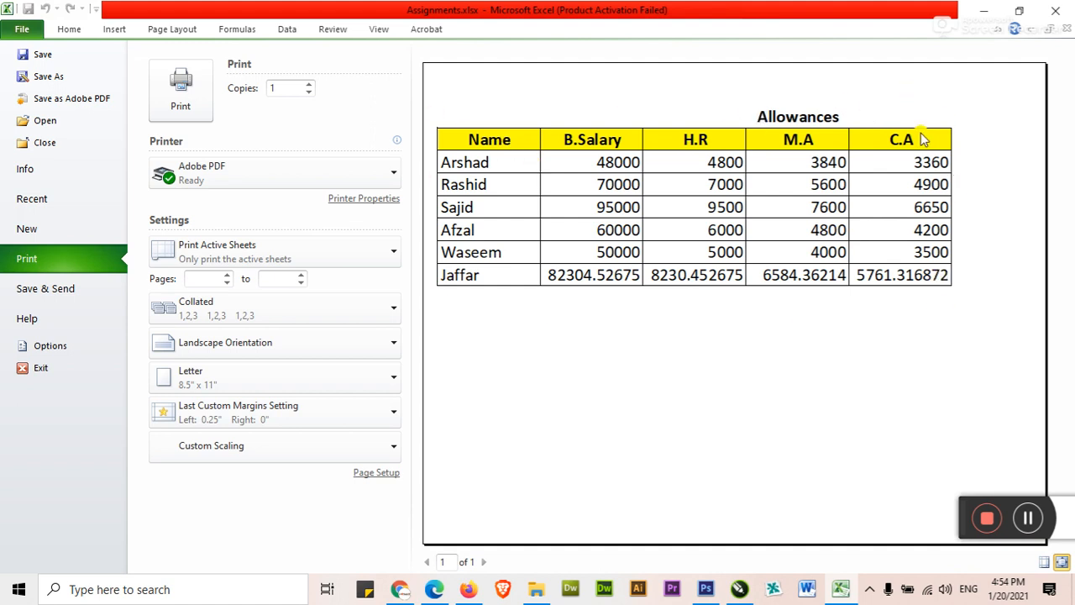
key(Escape)
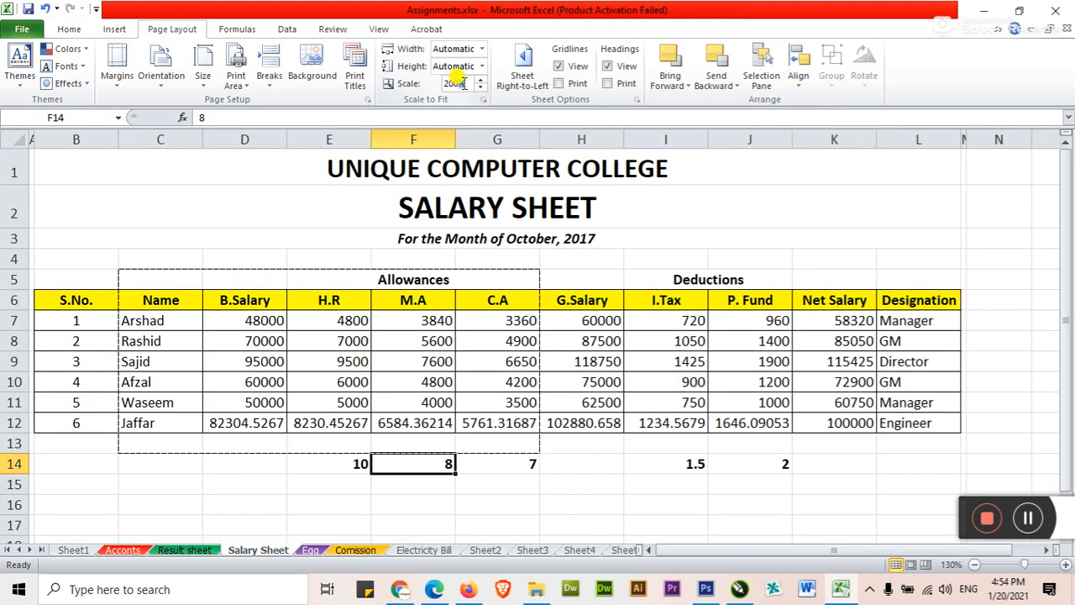
Set the salary sheet's print scale to 100%.
click(458, 81)
click(384, 81)
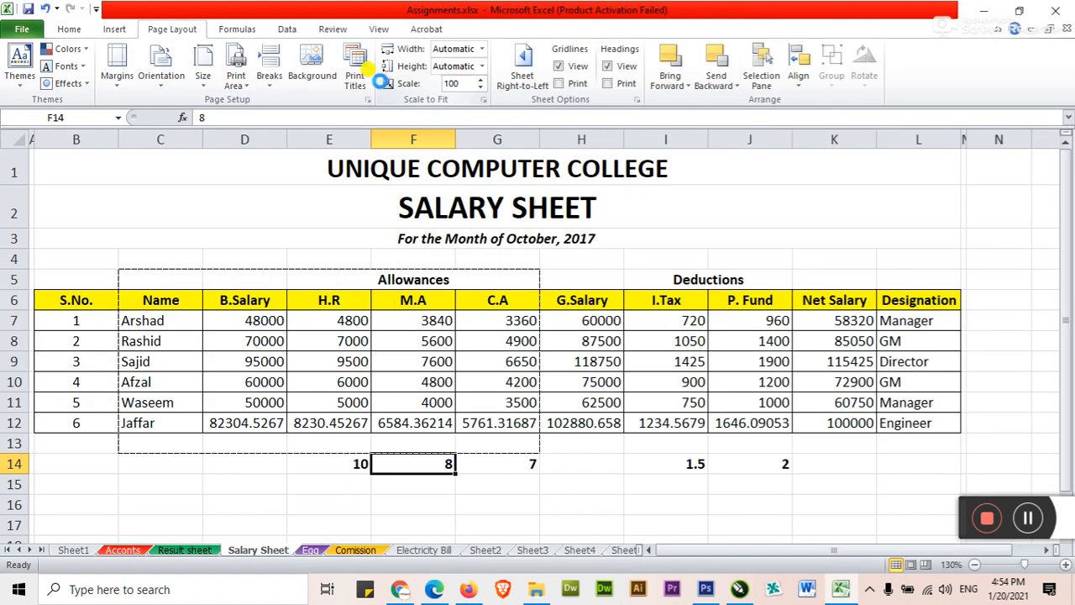
click(172, 252)
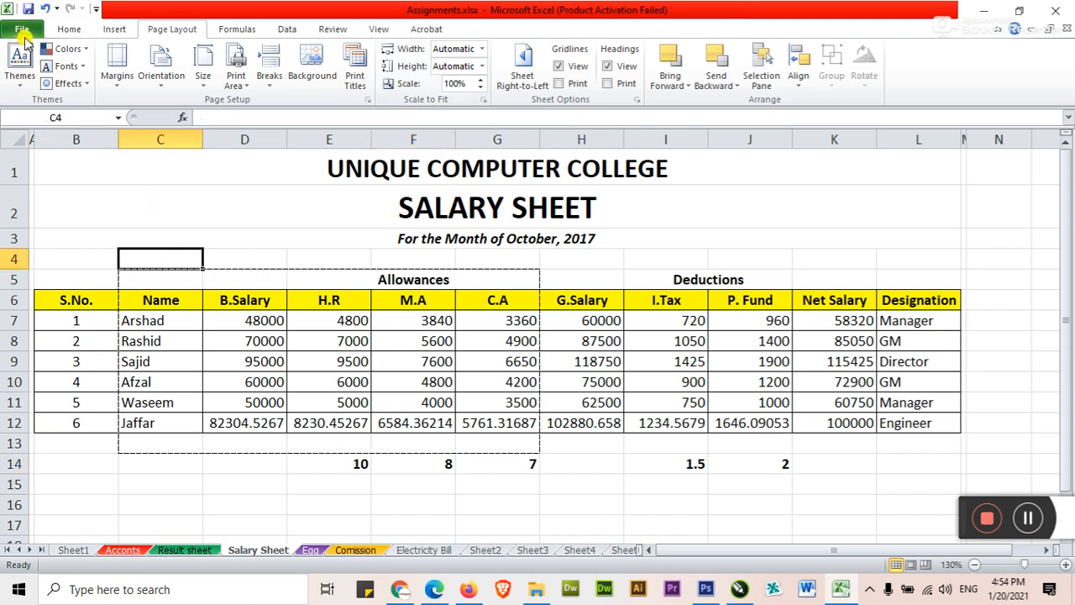
Check the print preview of the salary sheet at 100% scale and return to the worksheet.
click(25, 28)
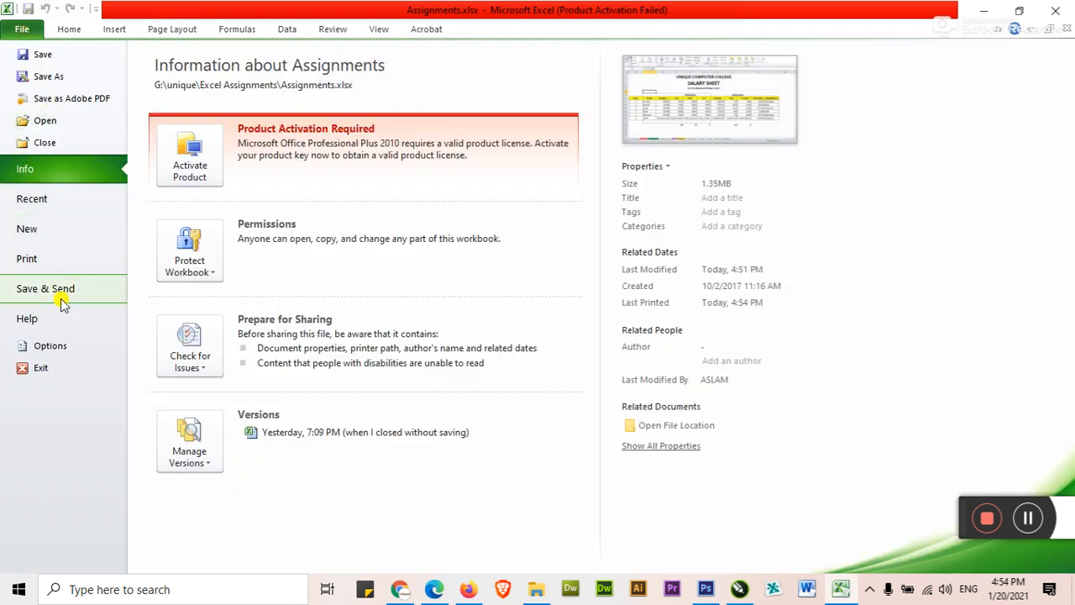
click(42, 260)
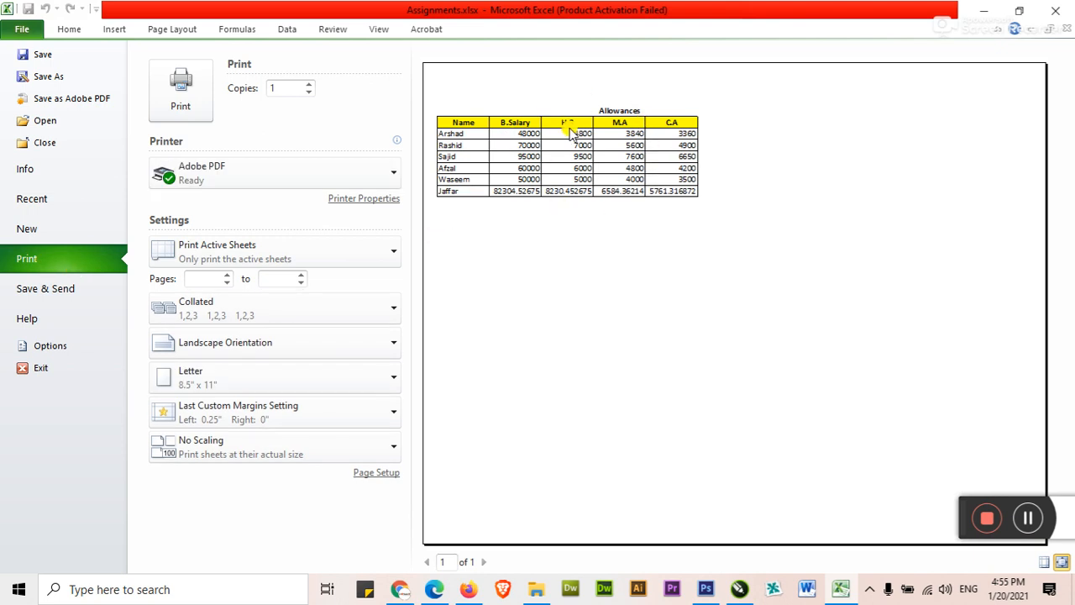
key(Escape)
Clear the salary sheet's defined print area.
click(288, 501)
click(229, 480)
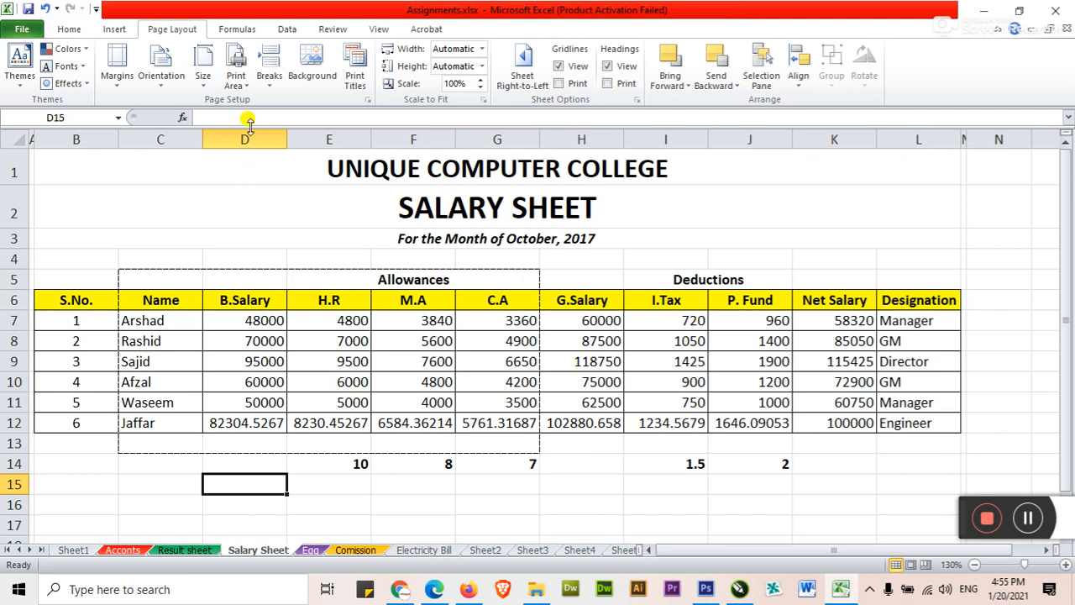
click(241, 86)
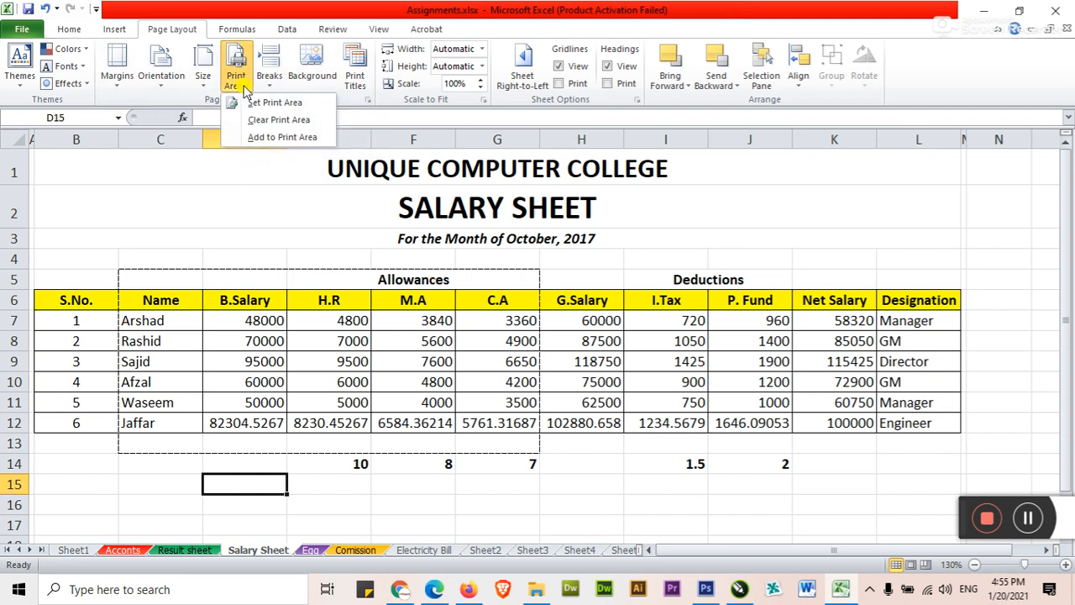
click(285, 120)
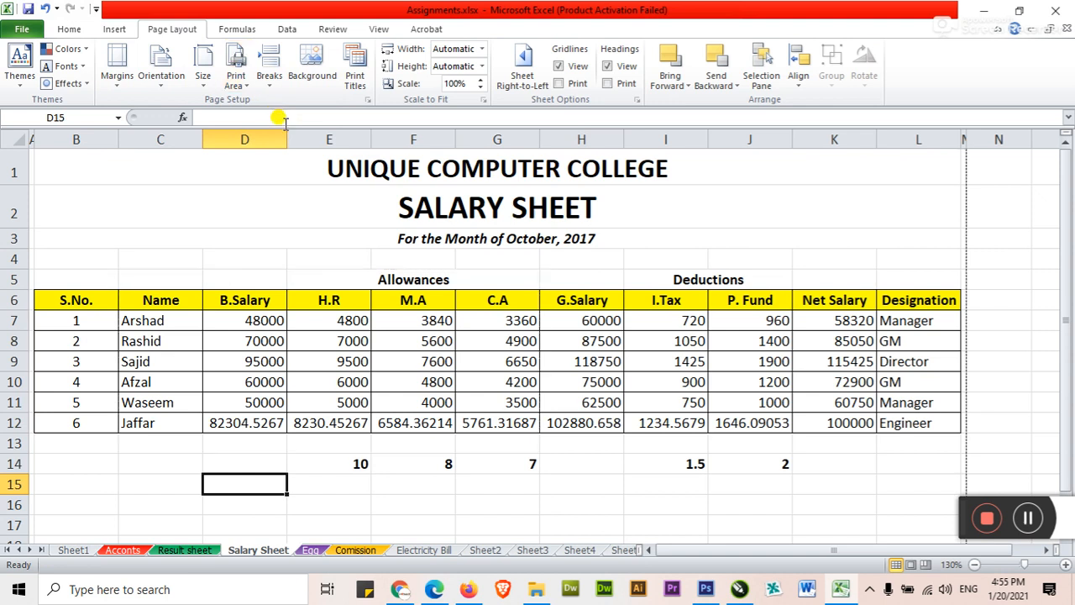
Examine the automatic page boundaries around the whole salary sheet.
ctrl+scroll(635, 352, down, 2)
ctrl+scroll(635, 353, down, 2)
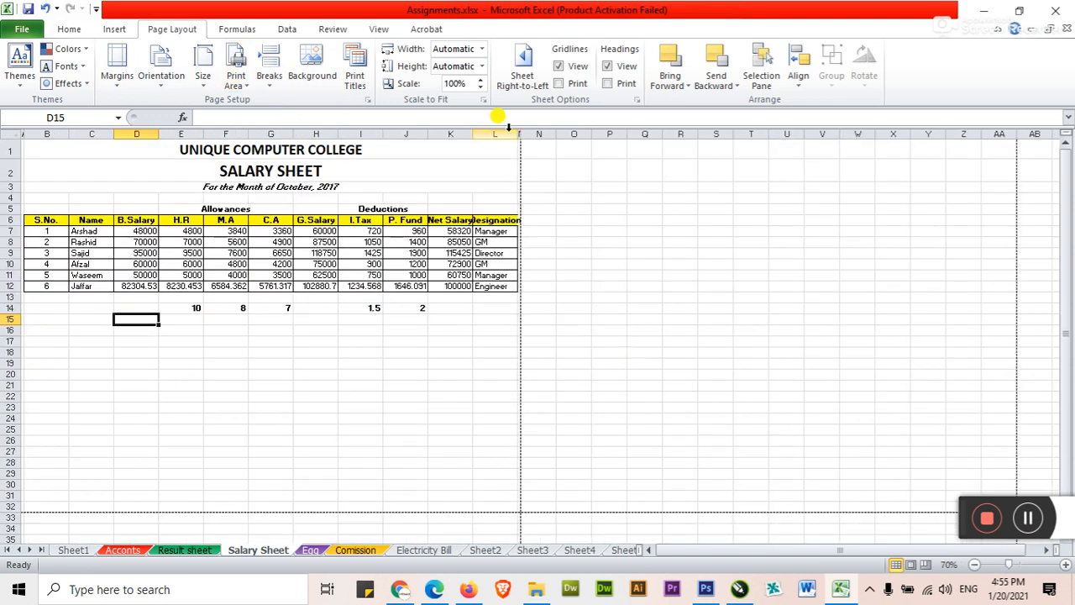
click(233, 376)
click(135, 376)
click(316, 375)
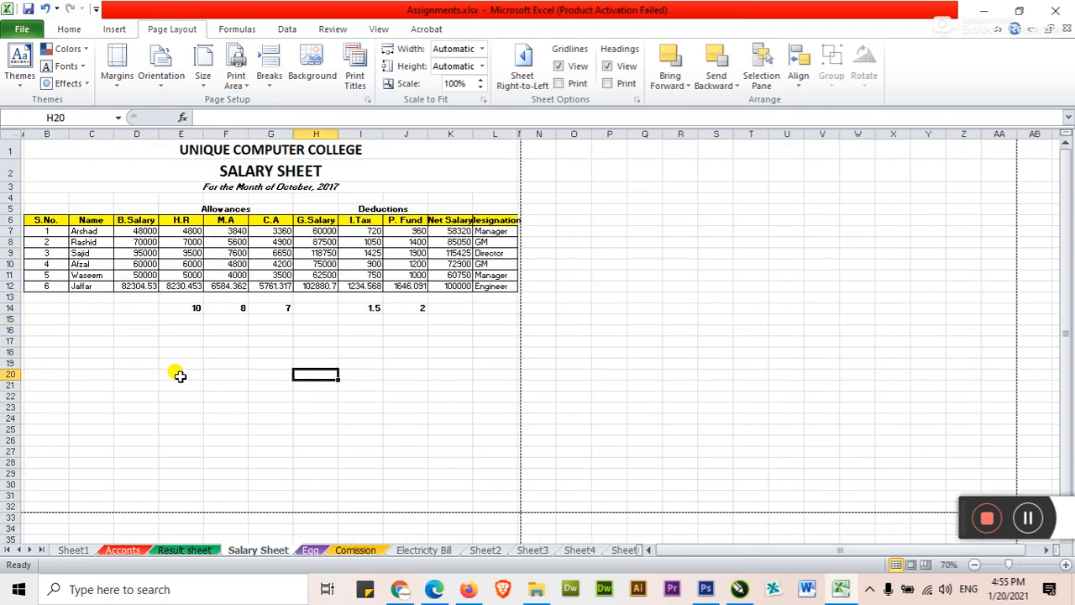
ctrl+scroll(162, 263, up, 2)
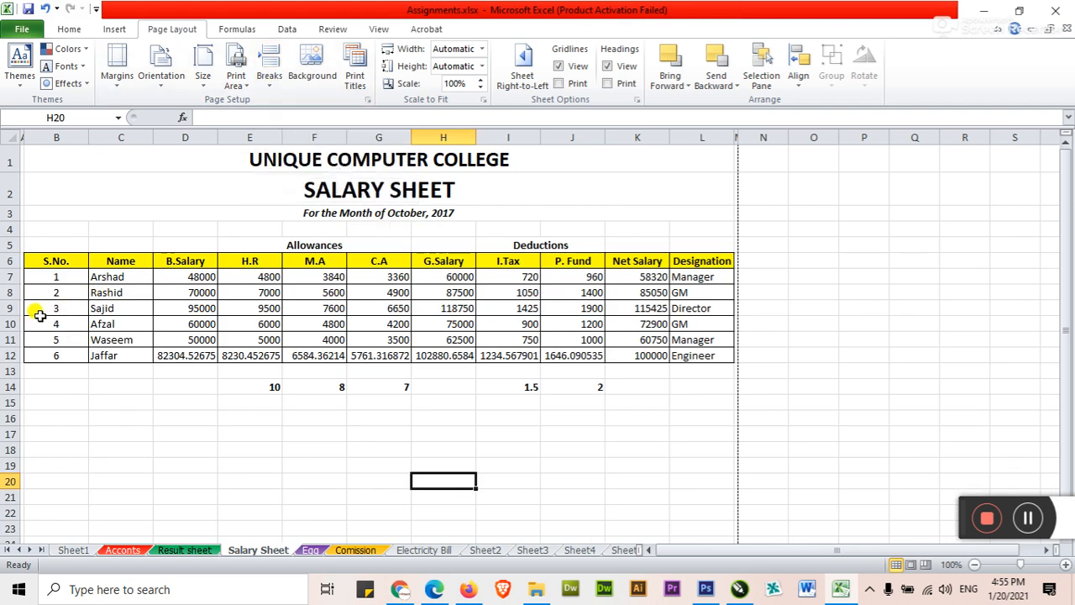
Insert a page break above row 9 of the salary sheet, using cell A9.
click(769, 310)
click(813, 309)
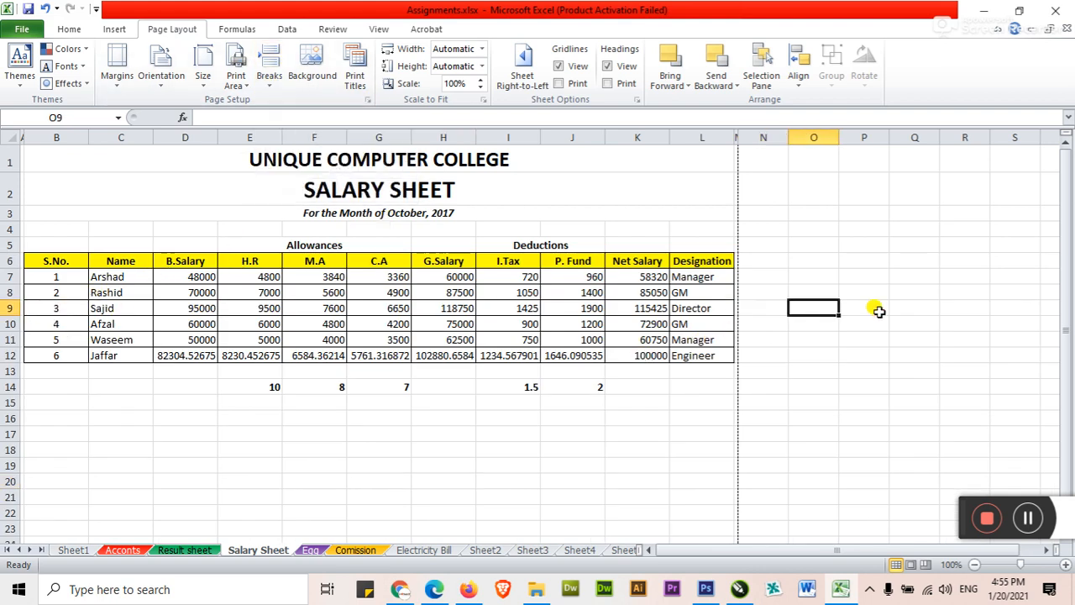
key(Left)
key(Left)
key(Left)
key(Left)
key(Left)
key(Left)
key(Left)
key(Left)
key(Left)
key(Left)
key(Left)
key(Left)
key(Left)
key(Left)
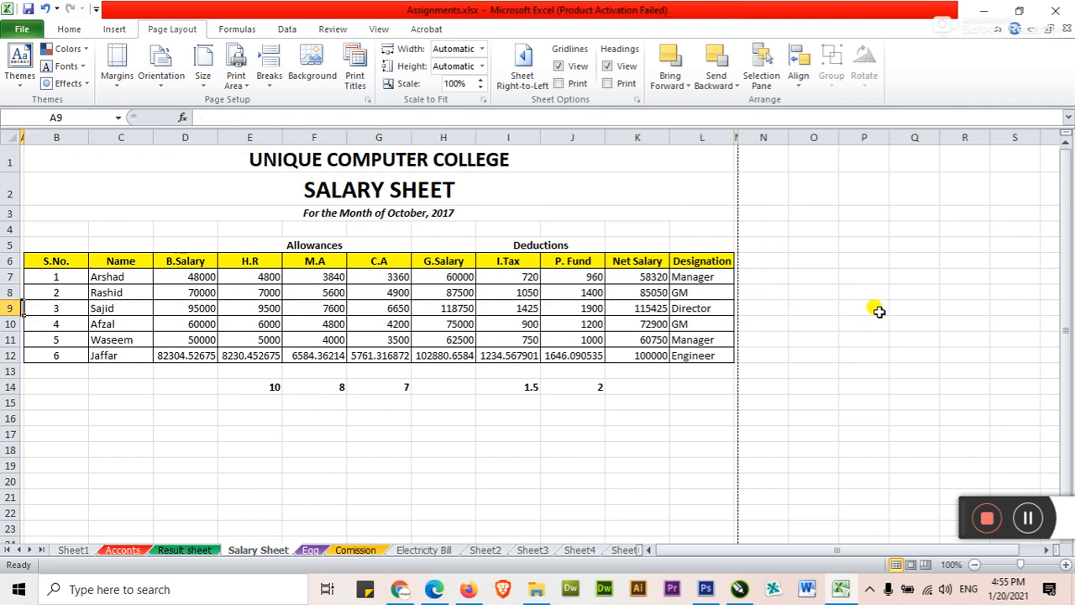
click(273, 89)
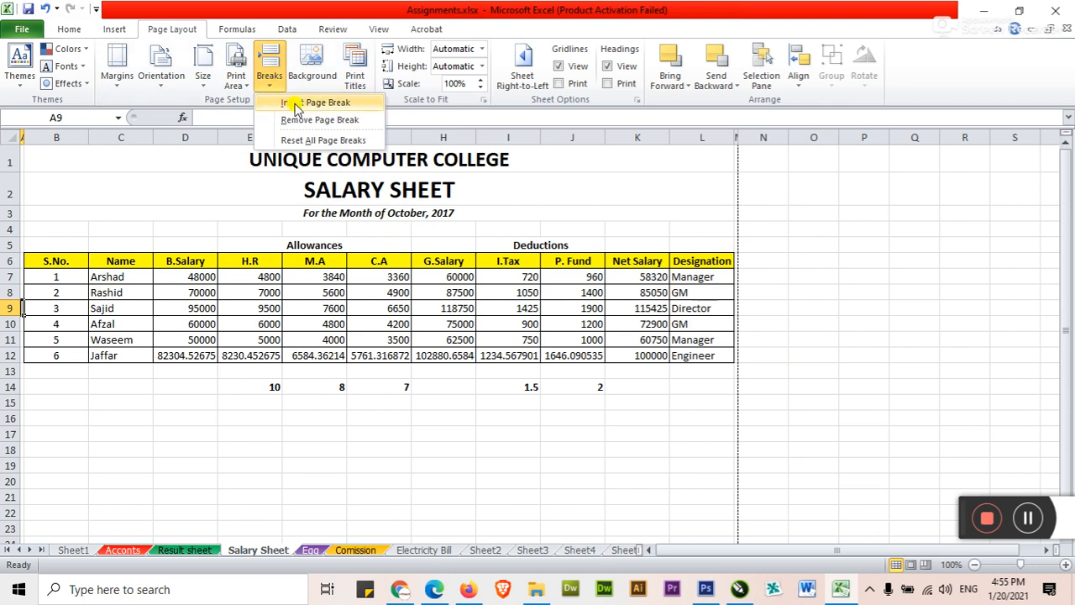
click(295, 102)
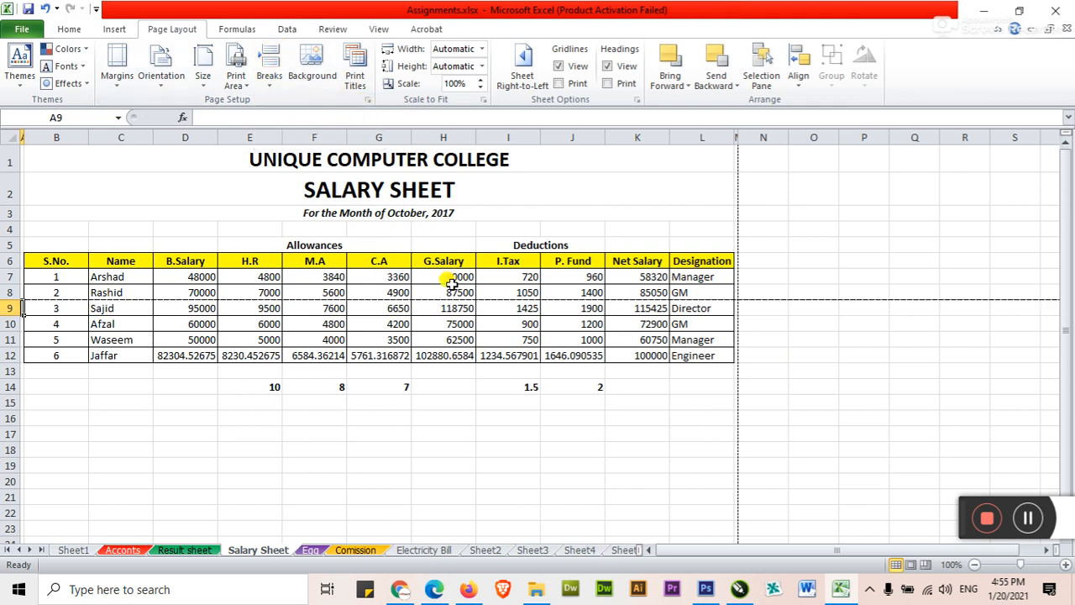
Check both pages of the salary sheet split at row 9 in the print preview and return to the worksheet.
drag(290, 217, 284, 256)
drag(286, 309, 286, 343)
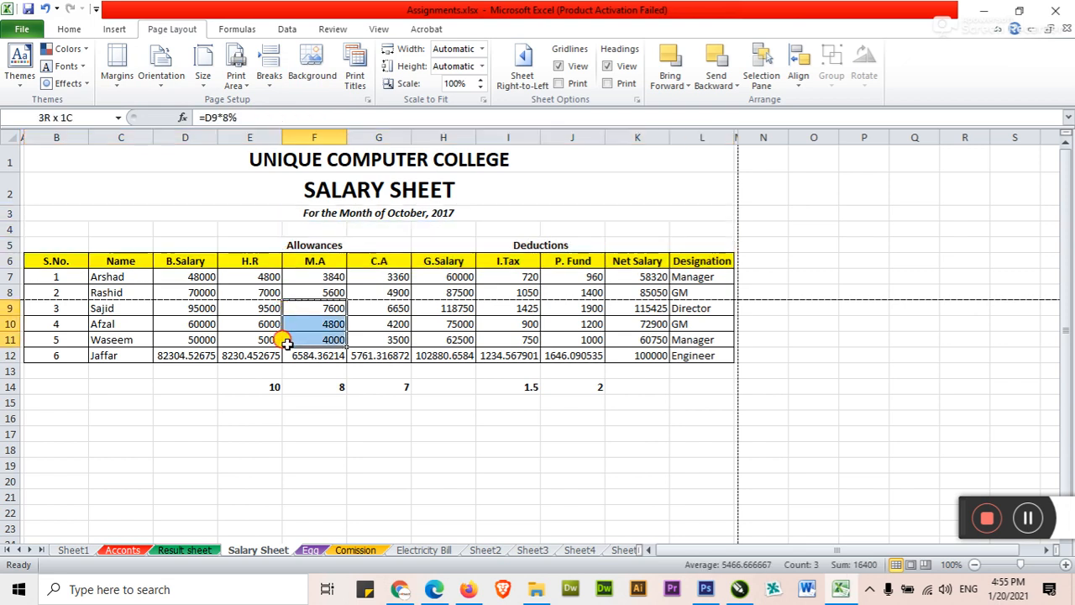
click(249, 372)
click(25, 30)
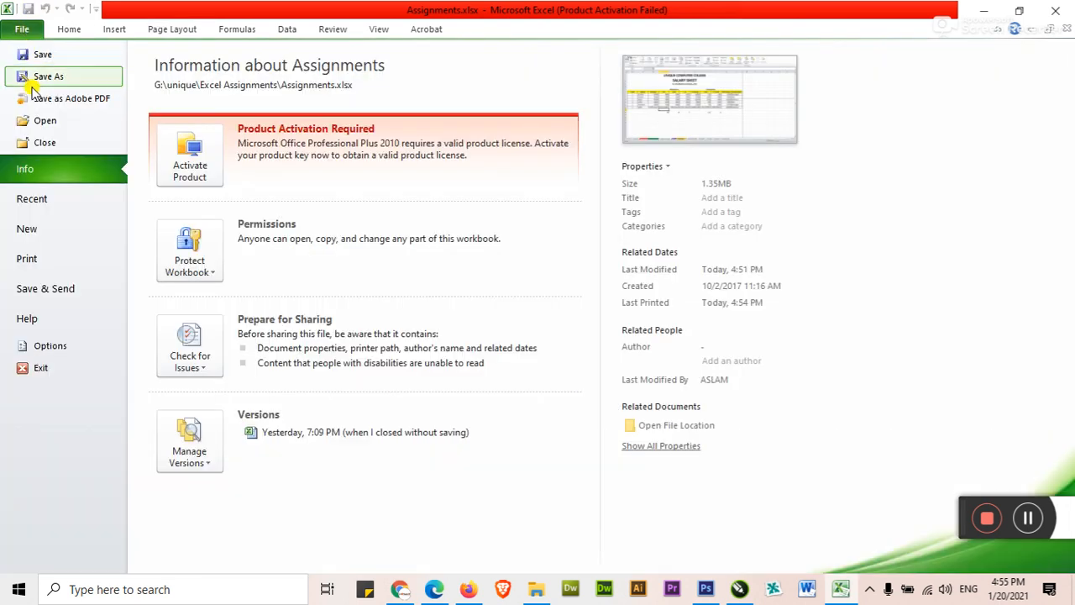
click(28, 257)
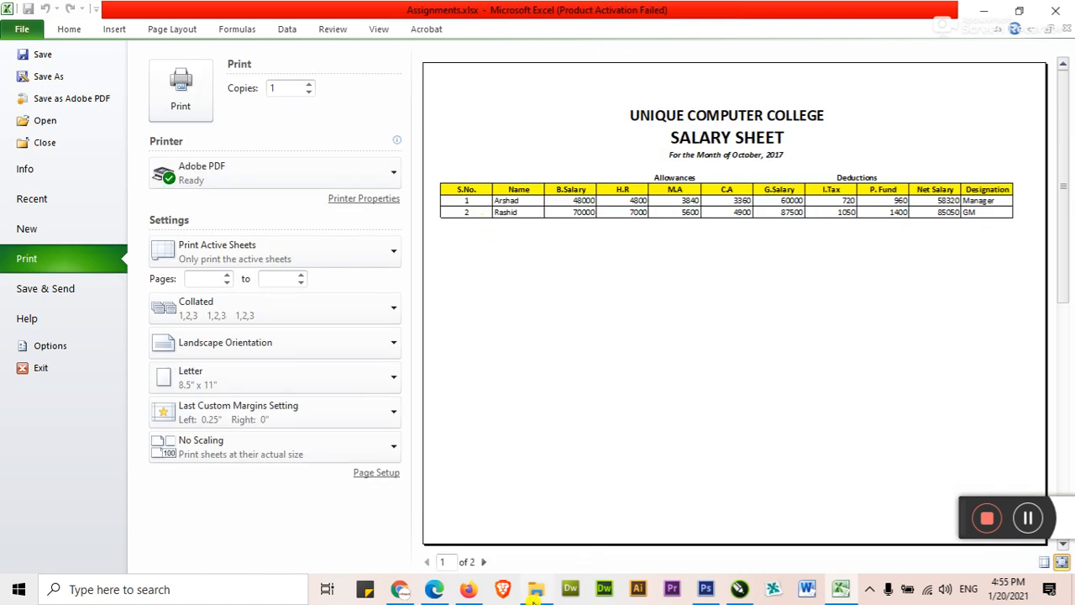
scroll(593, 221, down, 1)
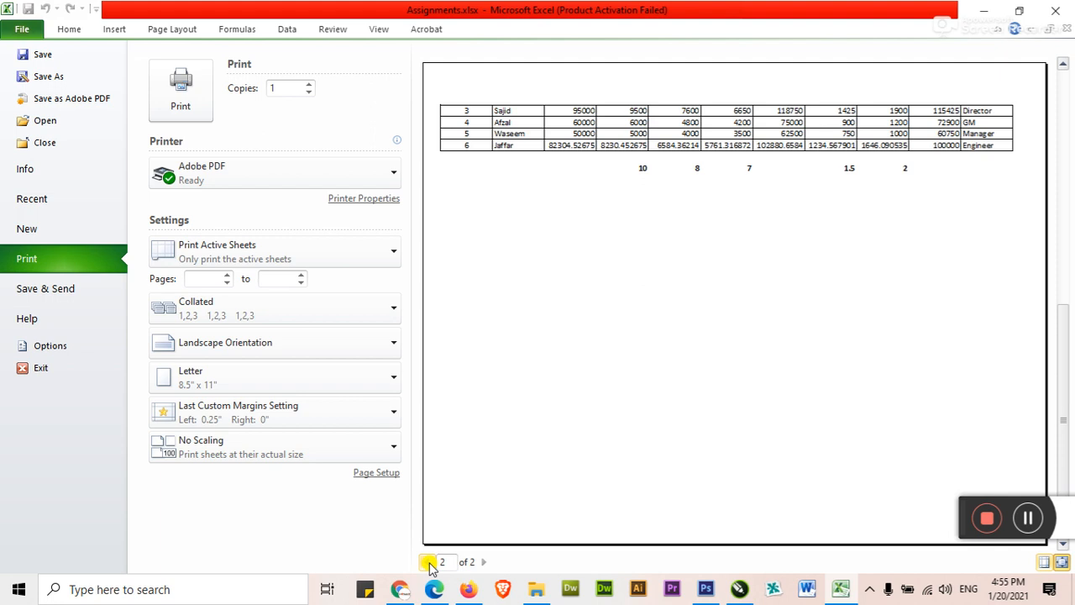
key(Escape)
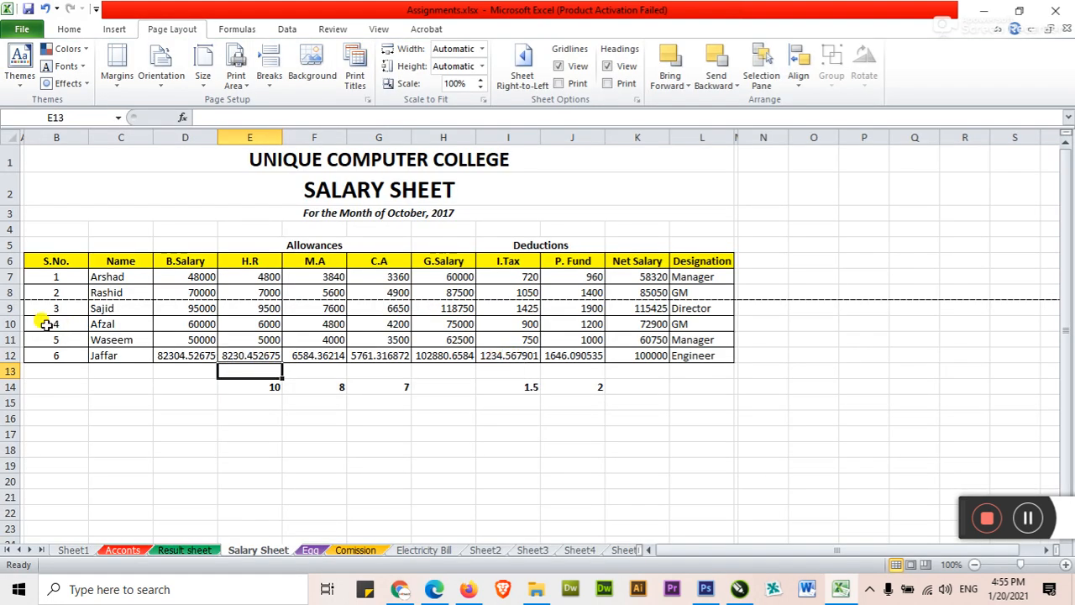
Remove the page break above row 9 of the salary sheet, using cell A9.
click(269, 77)
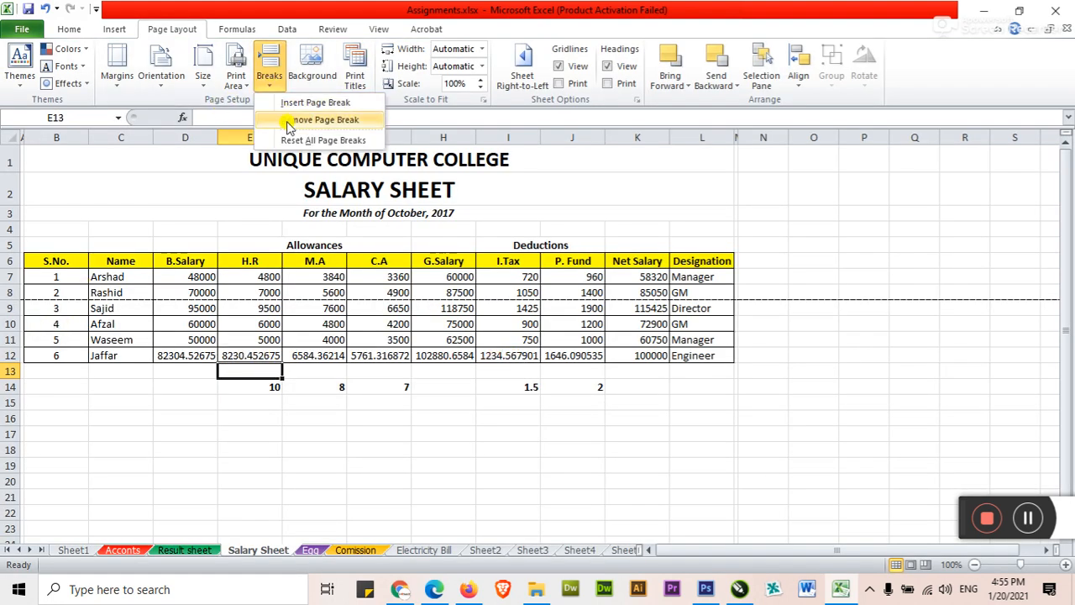
click(289, 122)
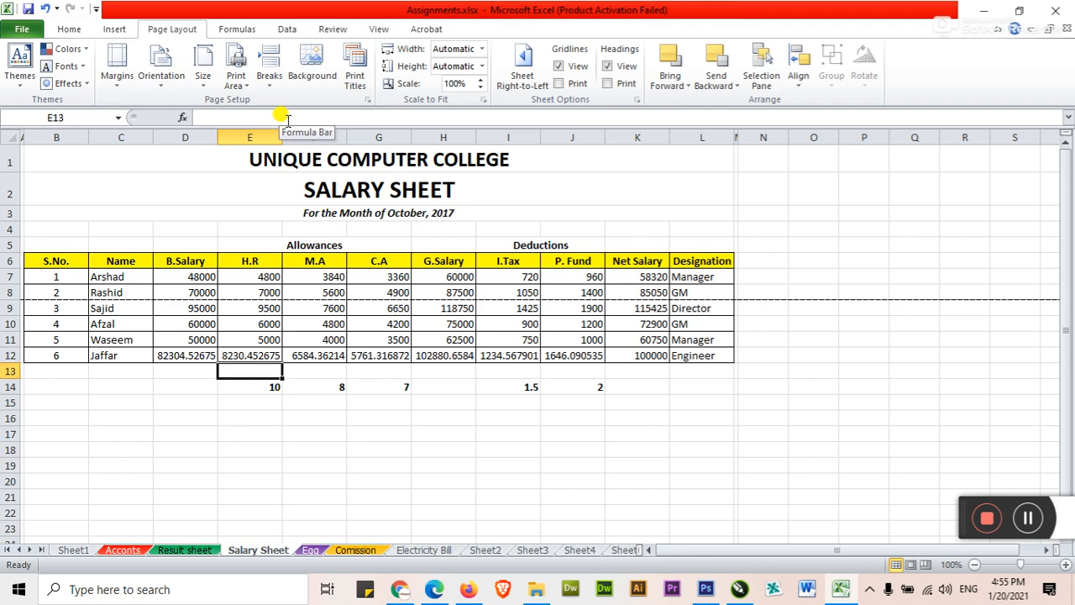
click(21, 307)
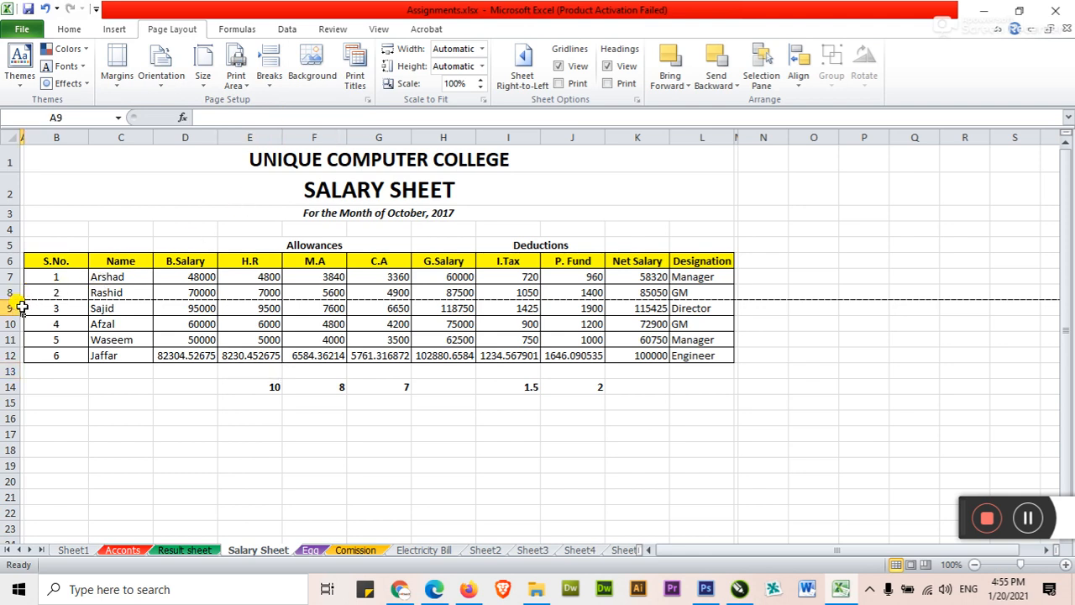
click(269, 84)
click(277, 122)
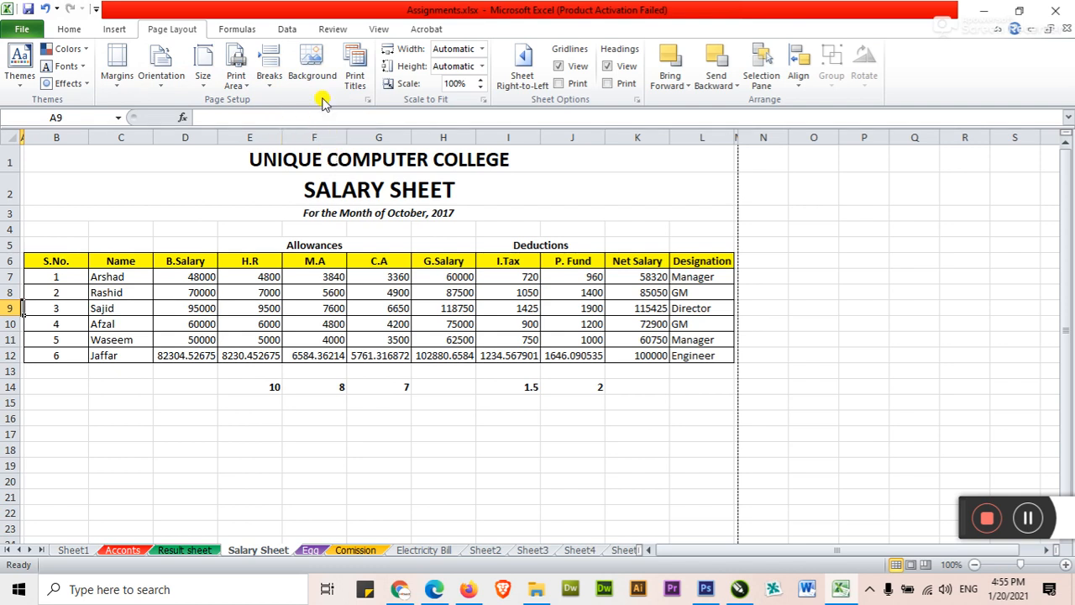
Add the cartoon sun-and-clouds image from the Pictures location as the salary sheet's background.
click(311, 65)
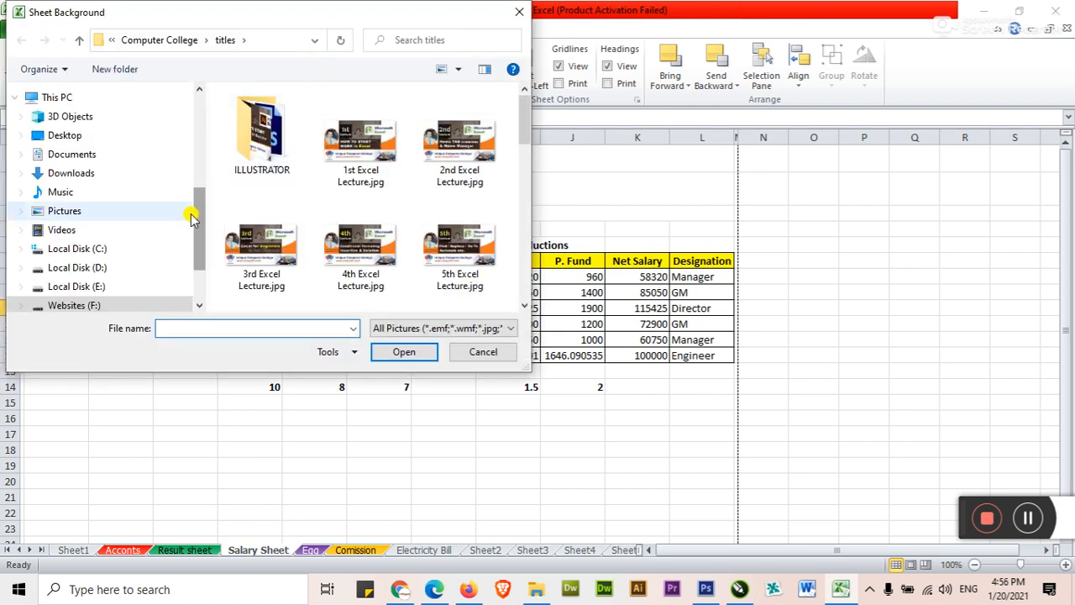
click(67, 212)
double_click(356, 135)
double_click(260, 260)
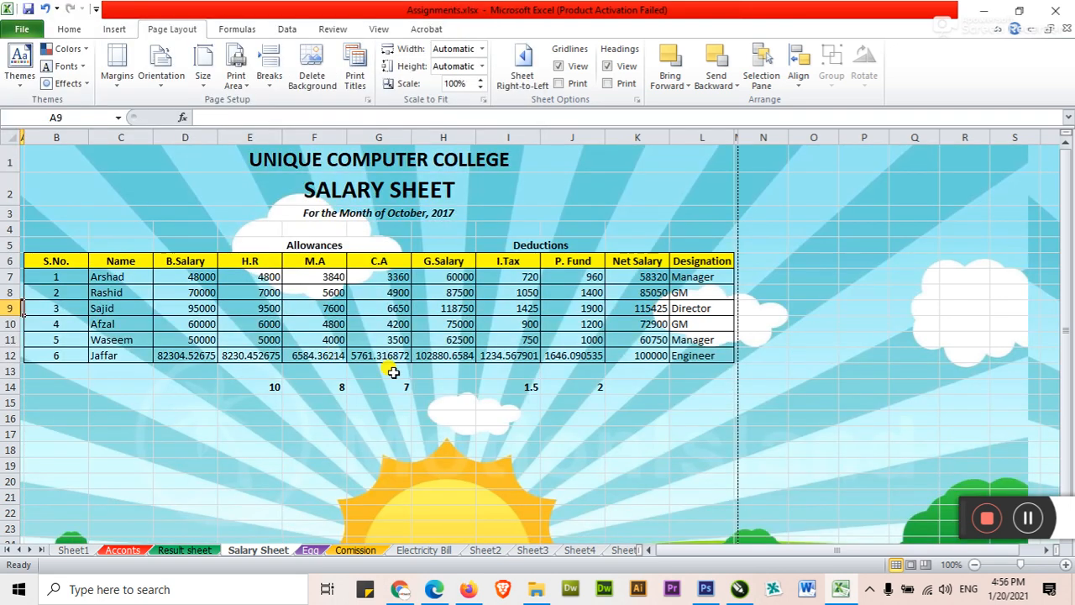
Examine how the background image covers the rows of the salary sheet.
scroll(393, 370, down, 4)
scroll(392, 370, up, 4)
scroll(395, 371, down, 3)
scroll(396, 372, down, 2)
scroll(396, 372, up, 4)
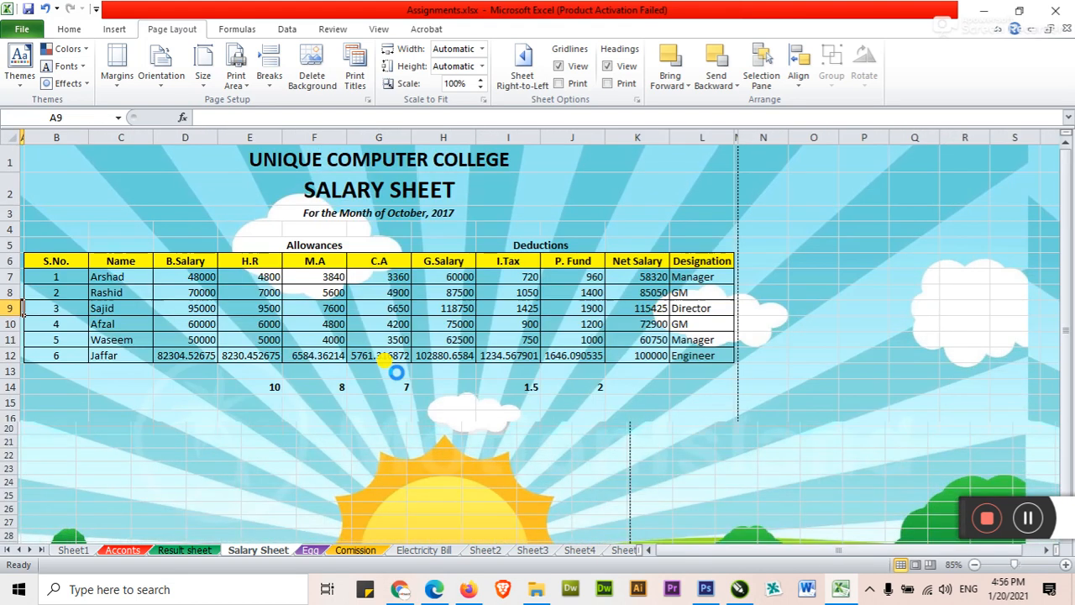
scroll(396, 373, up, 1)
click(231, 430)
click(159, 430)
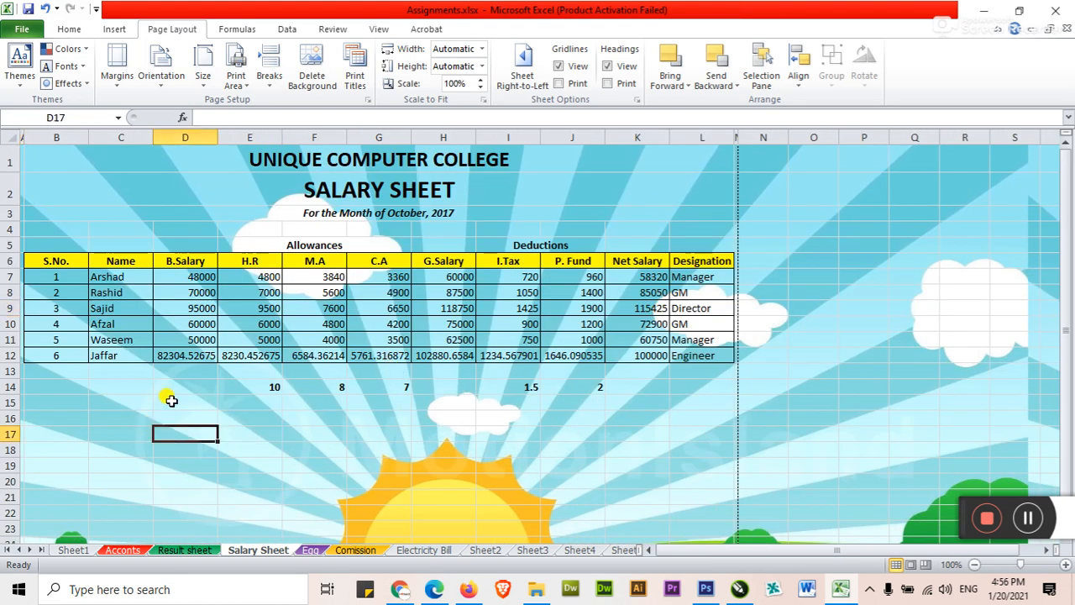
Check the print preview of the sheet with its background image, and delete the background from the worksheet.
click(23, 30)
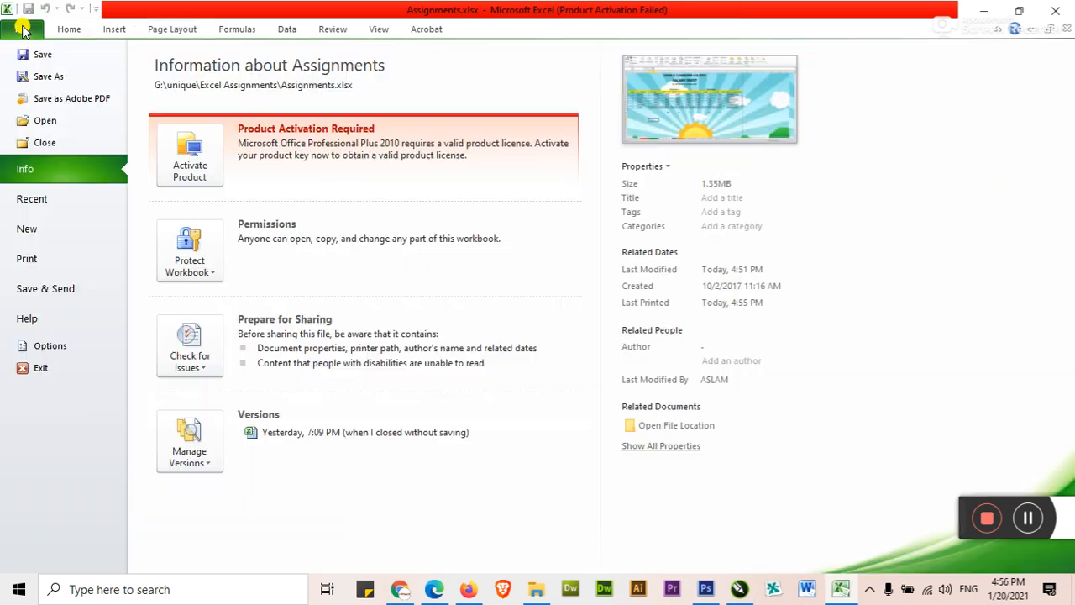
click(48, 263)
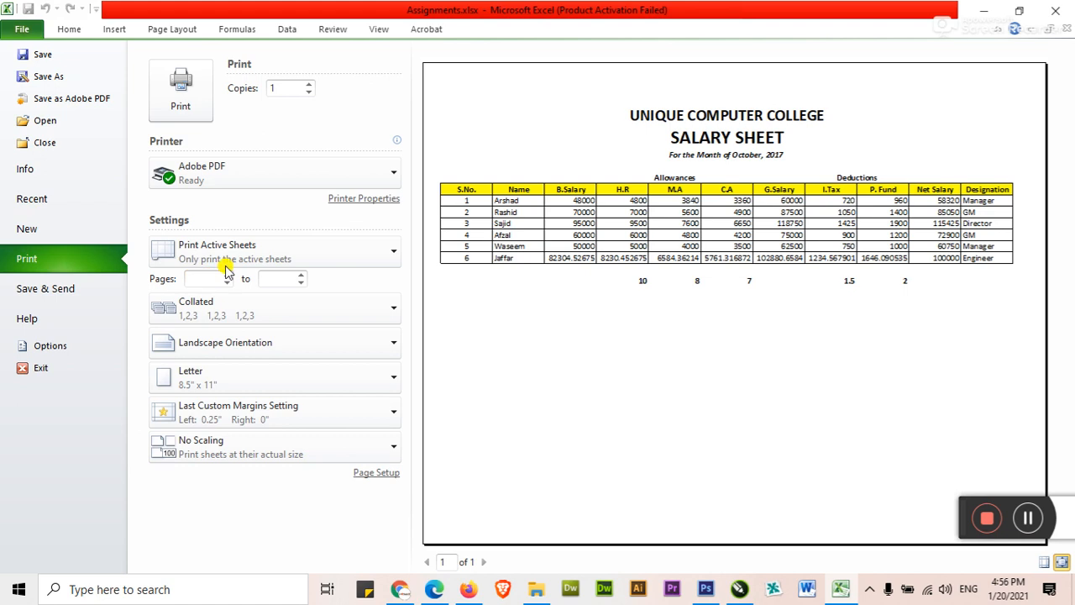
key(Escape)
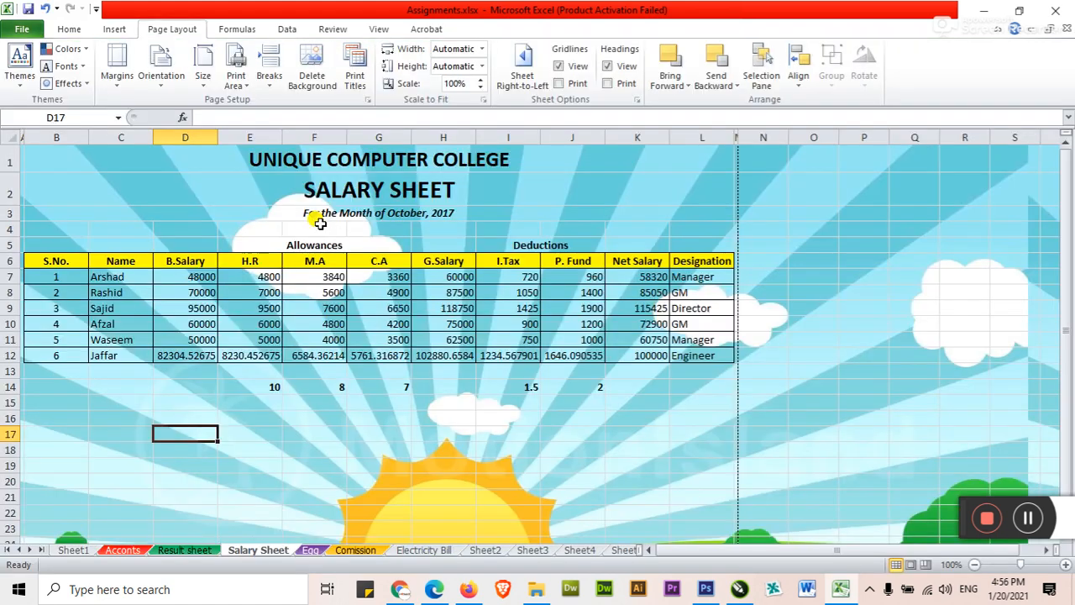
click(313, 75)
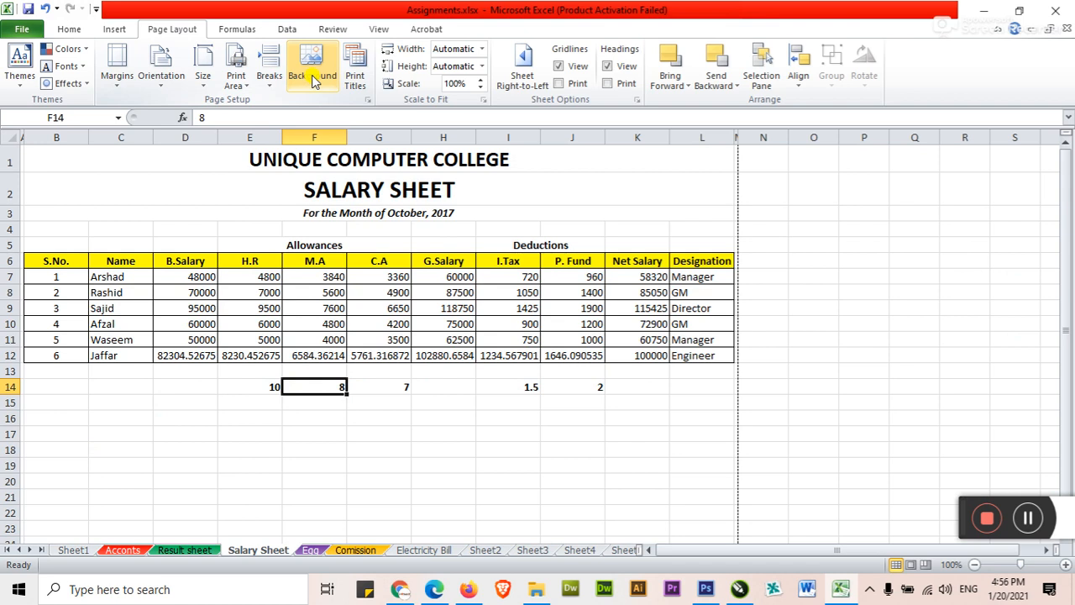
Open the Print Titles worksheet of the workbook.
click(121, 434)
click(76, 427)
click(162, 420)
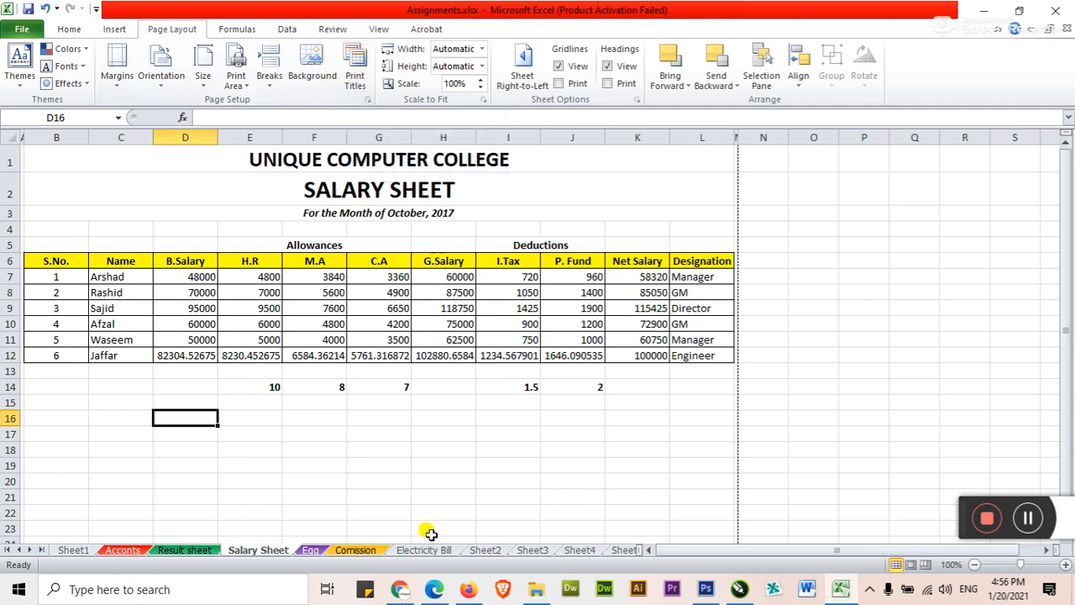
click(627, 551)
click(623, 551)
click(620, 552)
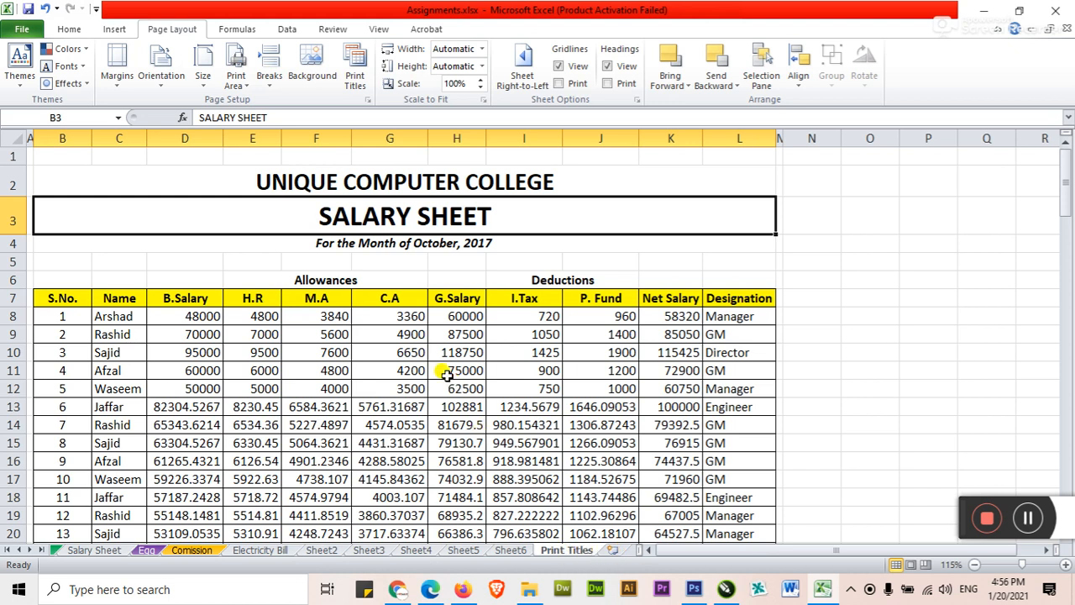
Examine the heading row and the full length of the salary table on the Print Titles sheet.
click(231, 353)
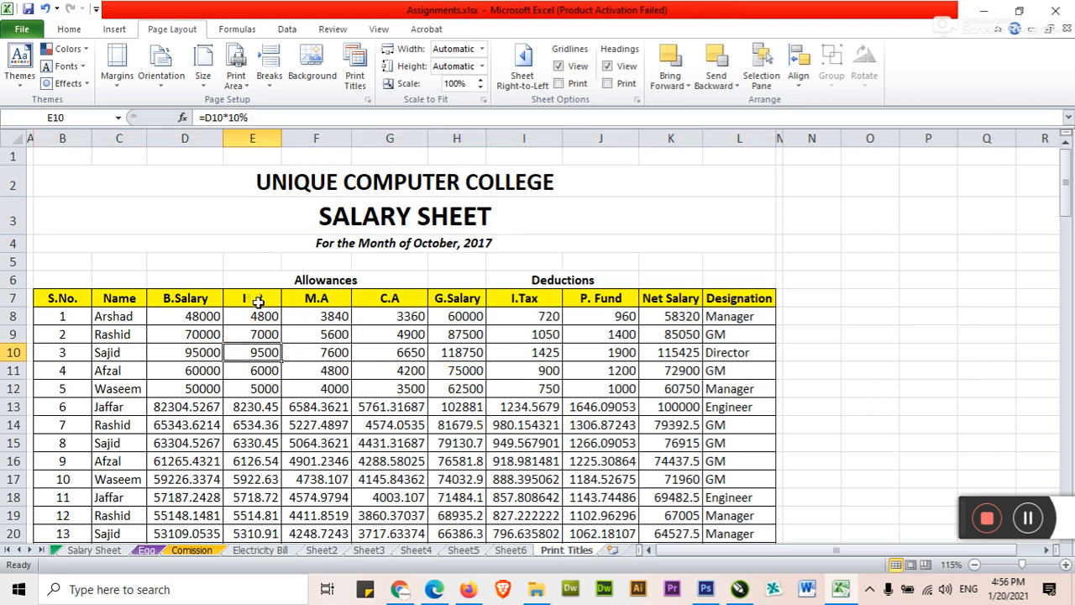
click(292, 216)
click(65, 298)
drag(64, 297, 745, 299)
click(520, 331)
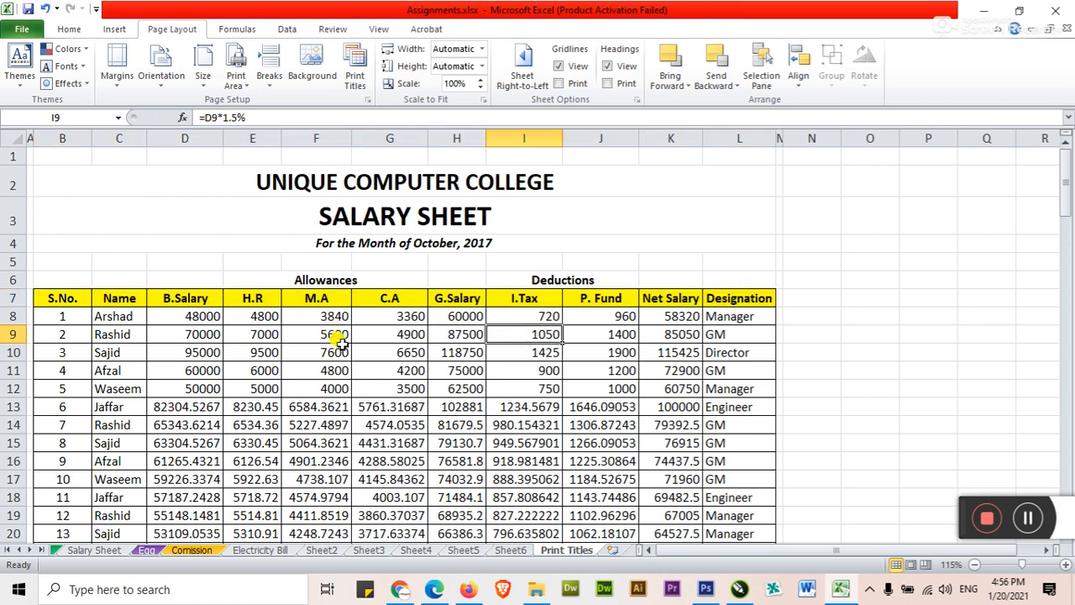
scroll(339, 341, down, 1)
scroll(341, 343, down, 10)
scroll(339, 341, down, 18)
scroll(340, 341, down, 7)
scroll(336, 341, up, 20)
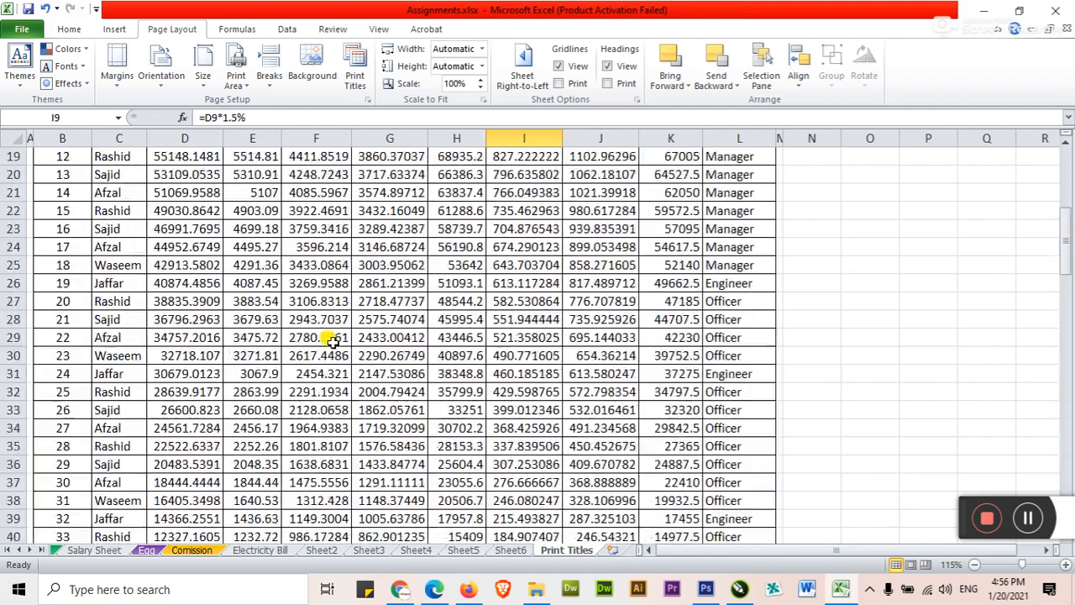
scroll(335, 340, up, 6)
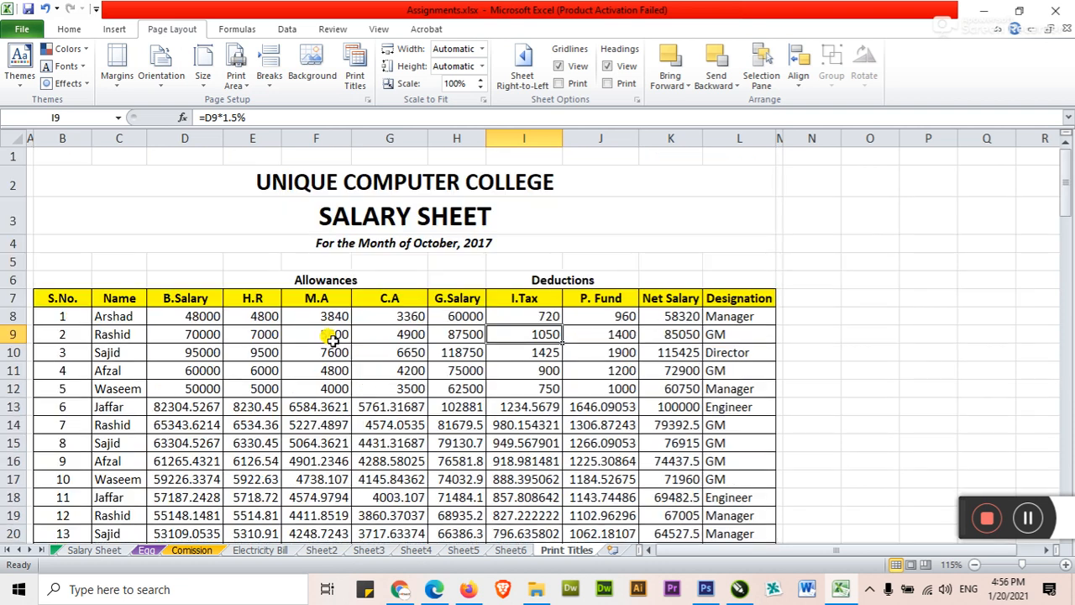
Check the first two pages of the Print Titles sheet in the print preview for the heading row and missing columns.
click(22, 28)
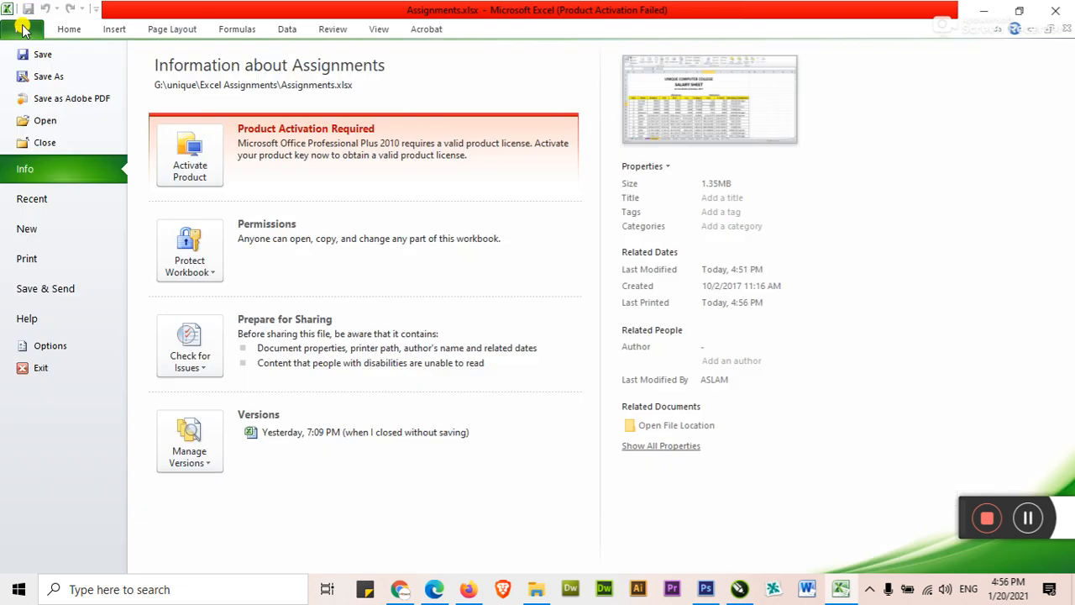
click(37, 264)
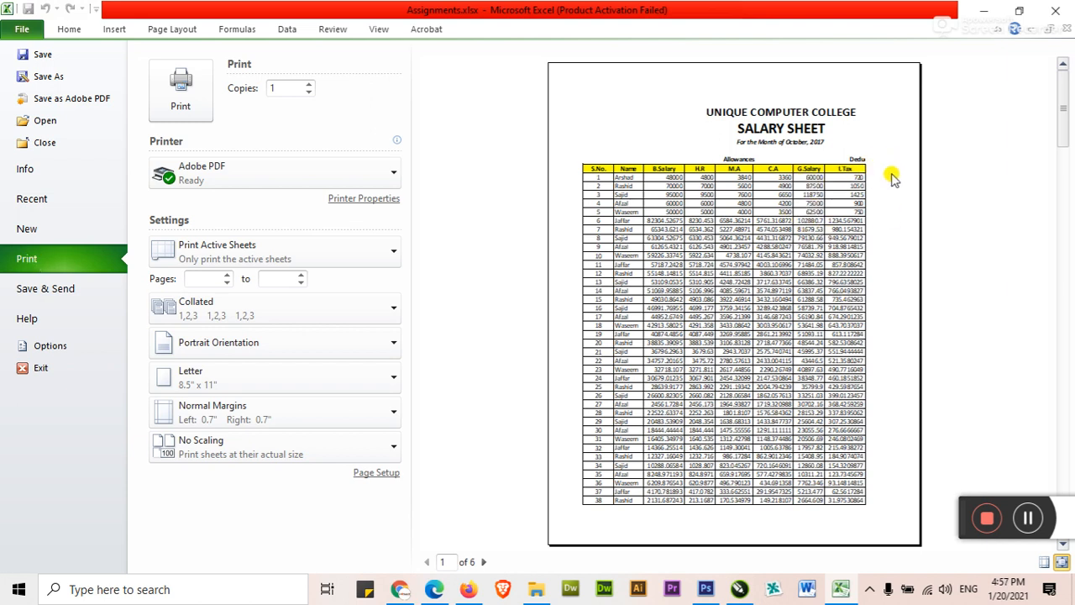
click(484, 563)
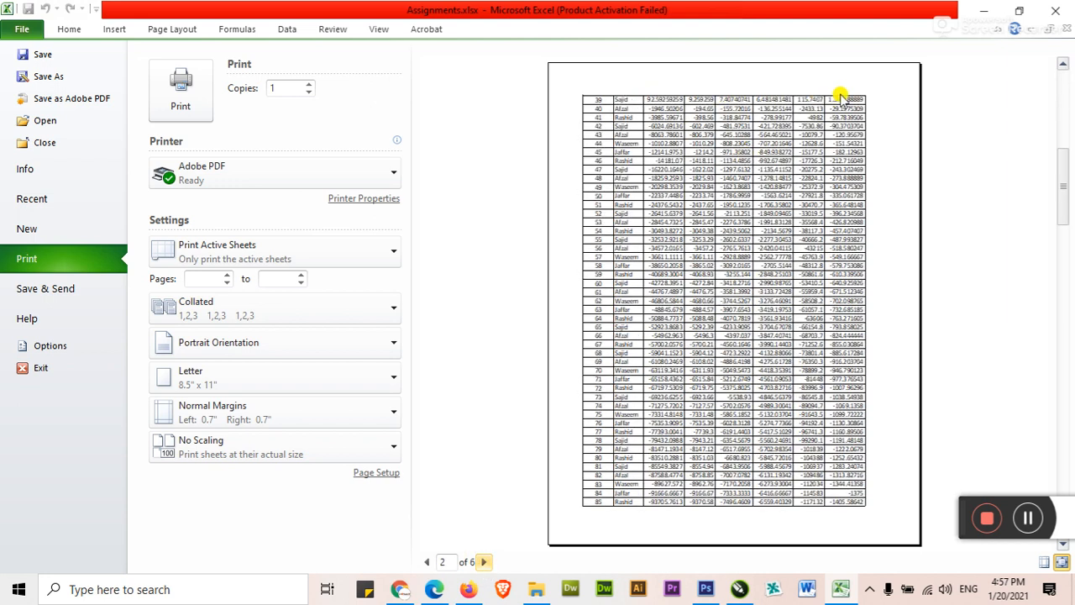
key(Escape)
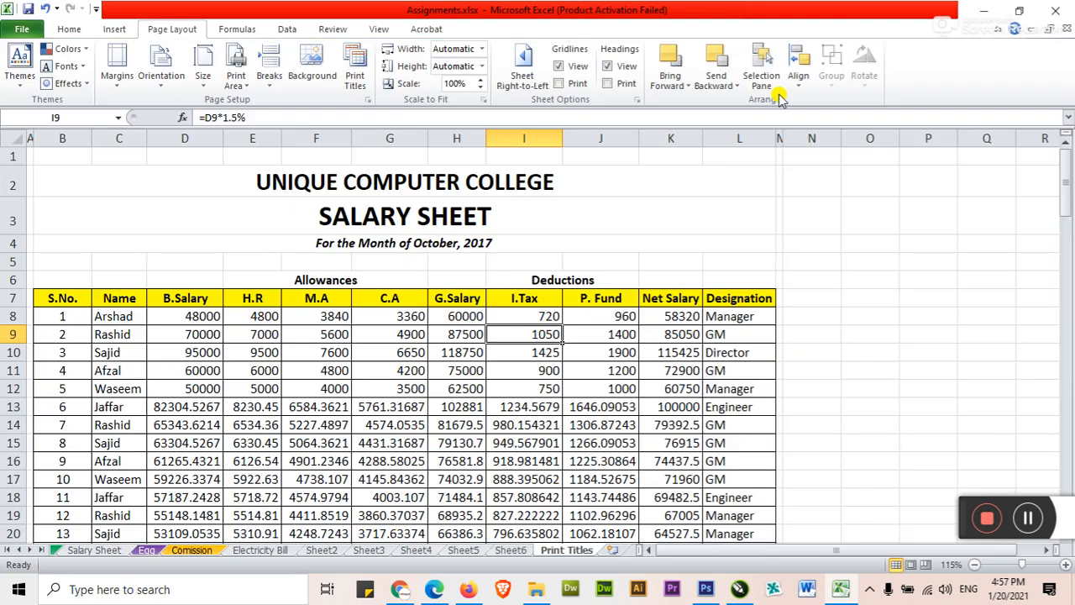
Compare the table's last columns in the worksheet with the first page of the print preview and the page break lines.
click(796, 318)
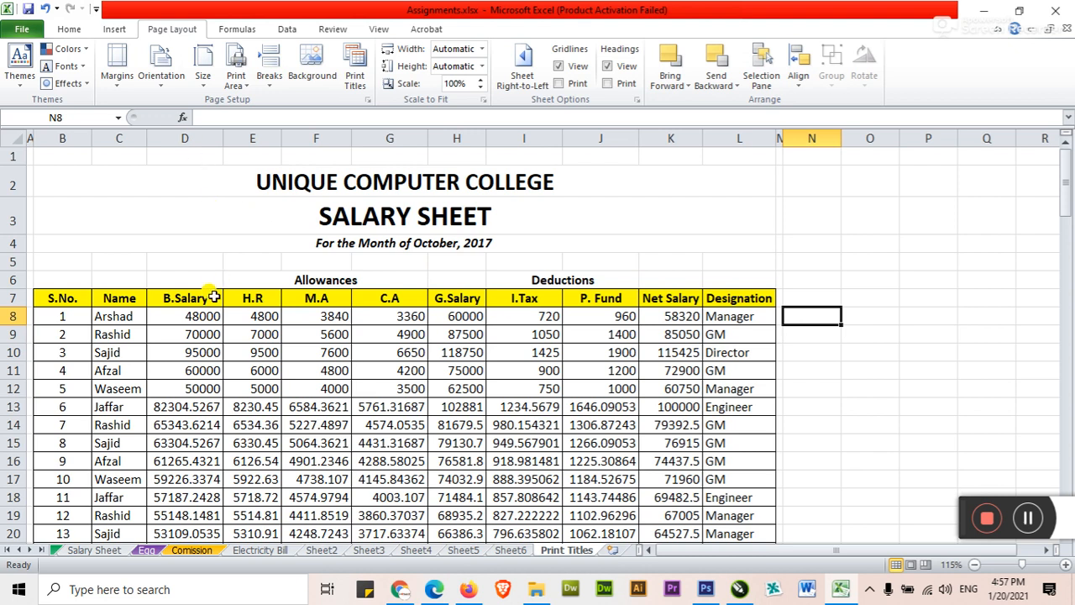
scroll(418, 333, down, 3)
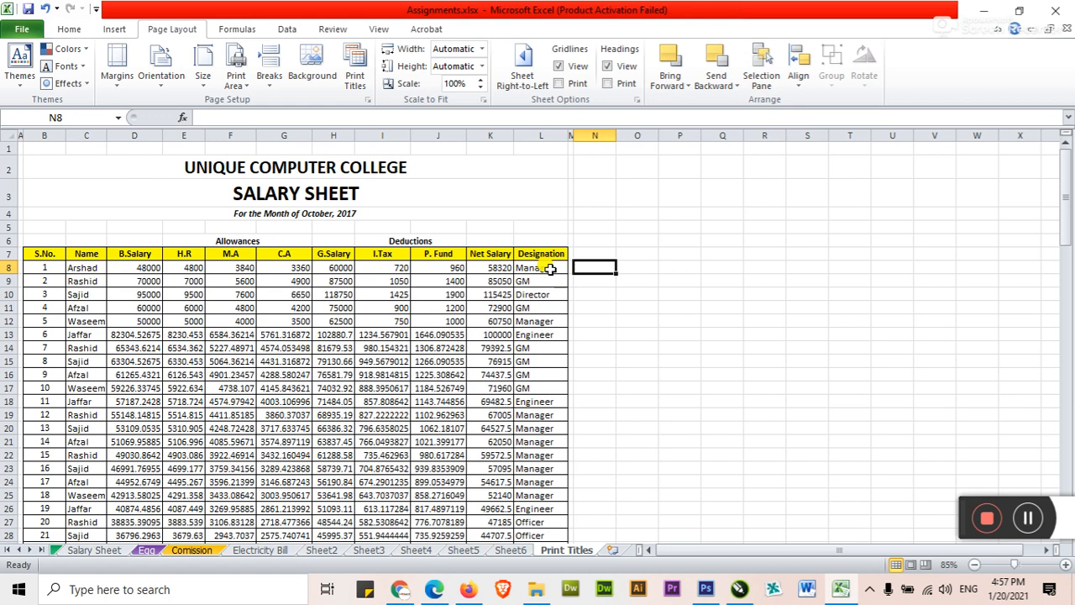
click(28, 32)
key(Escape)
click(545, 253)
click(15, 31)
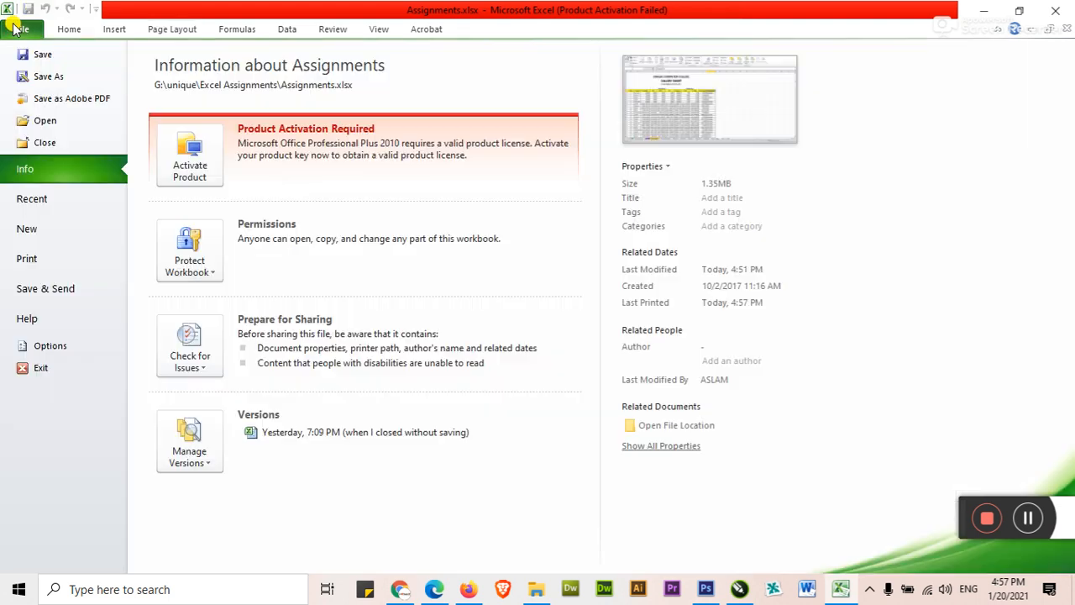
click(42, 262)
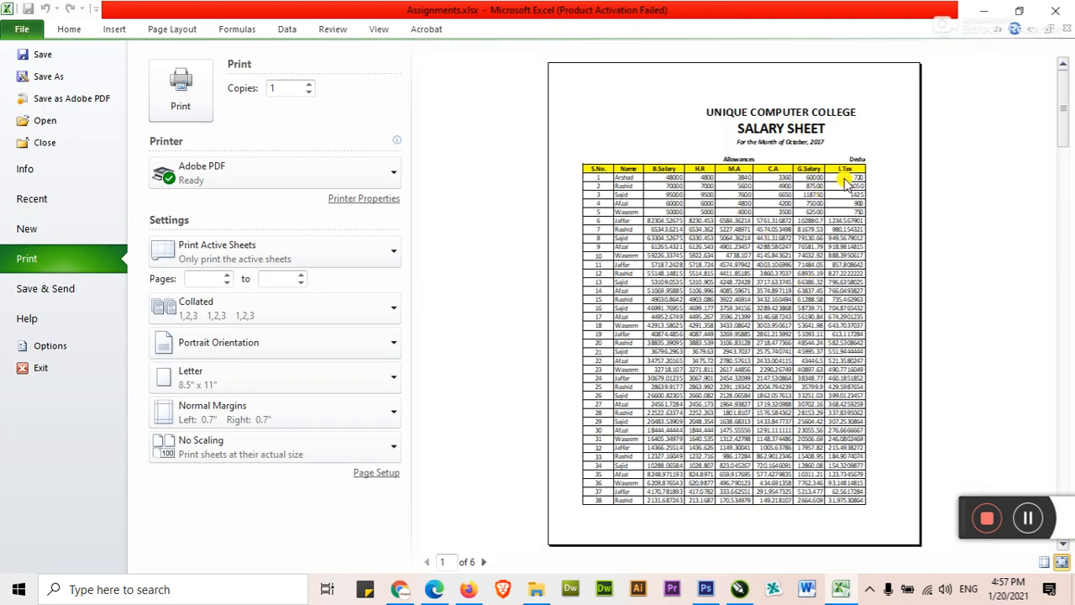
key(Escape)
click(595, 267)
click(533, 308)
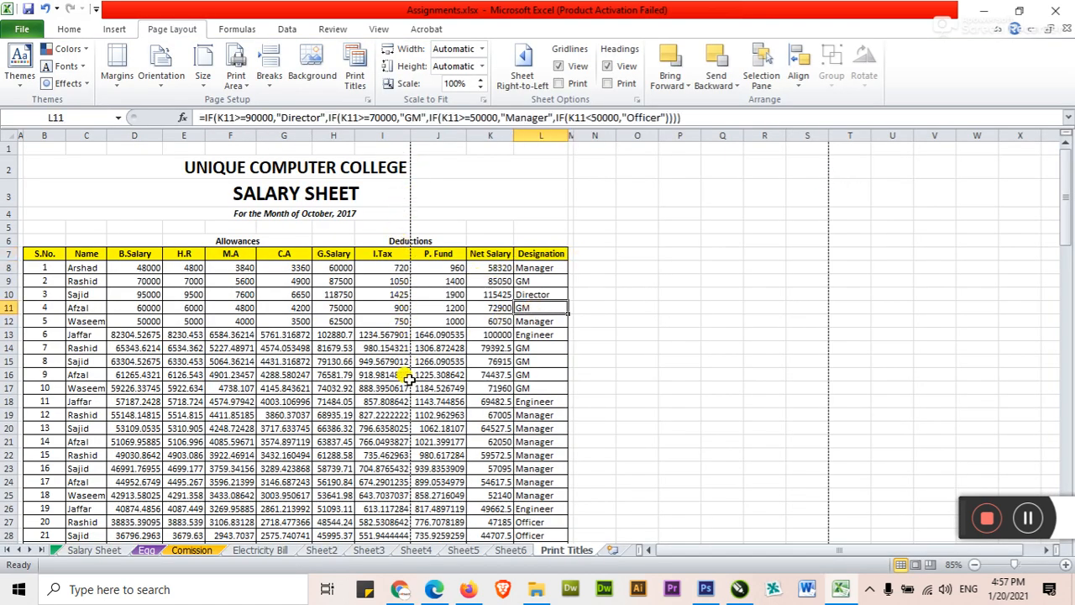
click(605, 291)
click(612, 266)
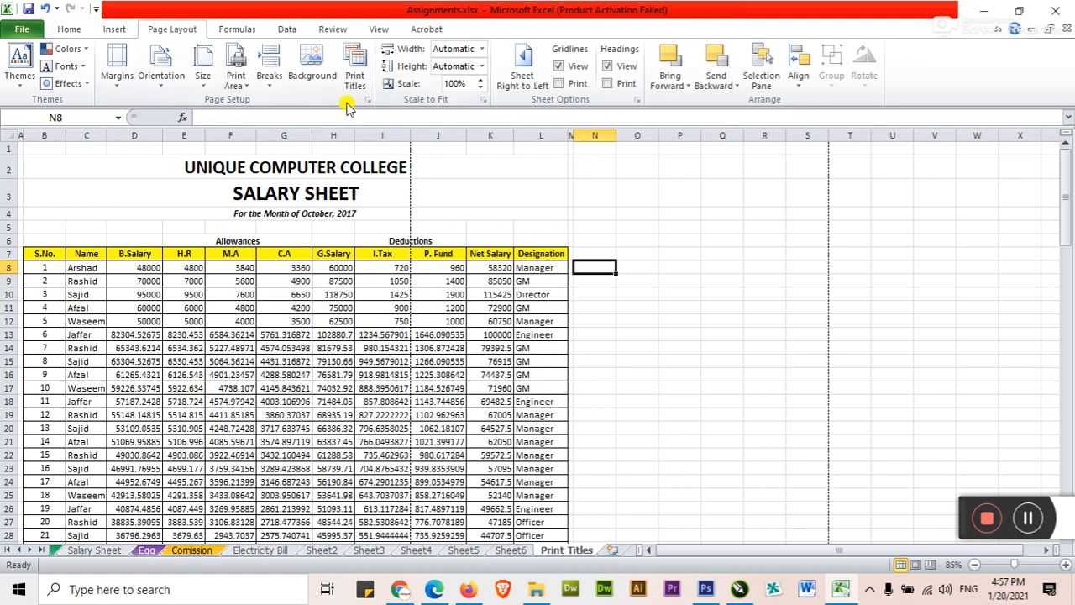
Set custom left and right margins of 0.2 for the Print Titles sheet, and check the resulting page breaks.
click(118, 84)
click(173, 326)
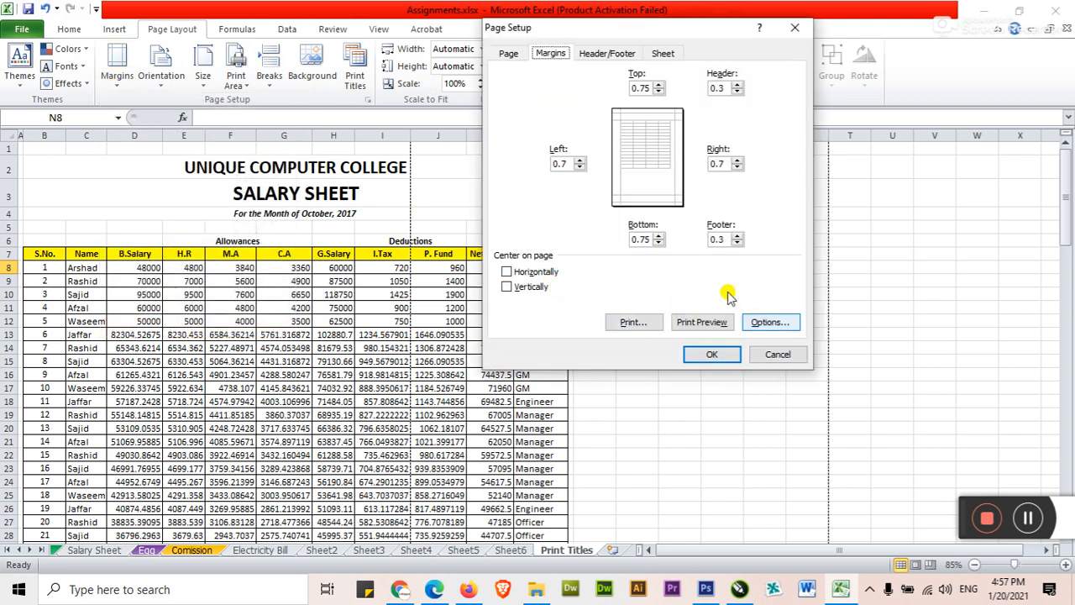
drag(600, 23, 769, 29)
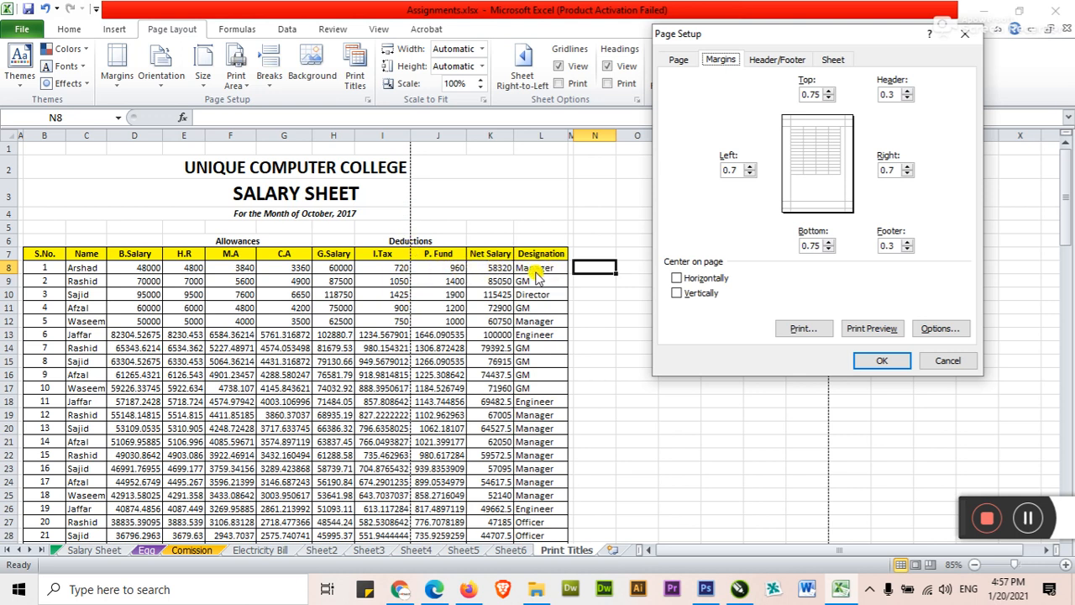
click(749, 174)
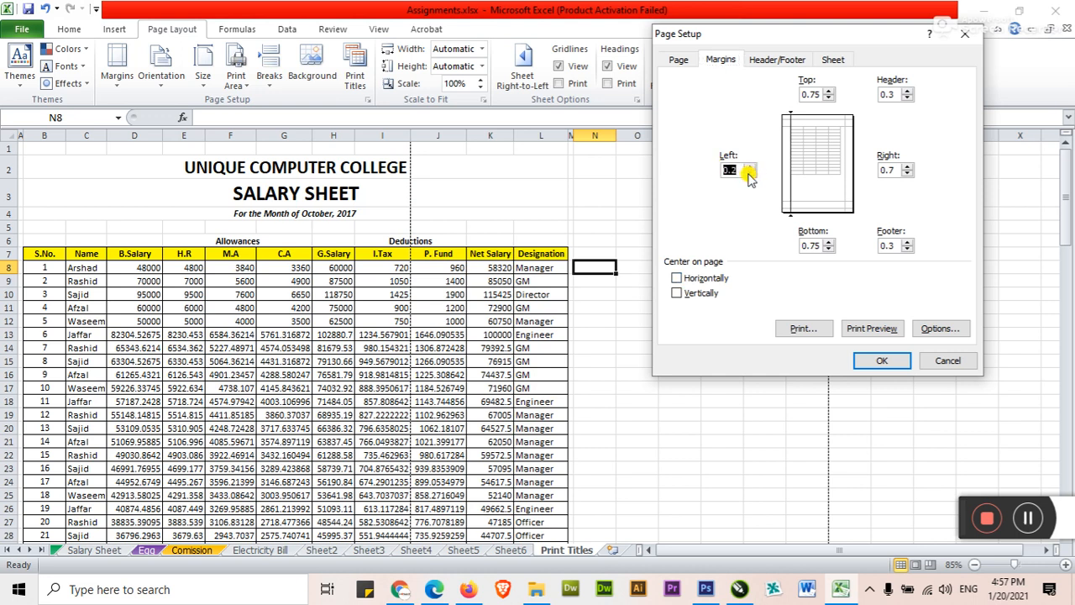
click(908, 174)
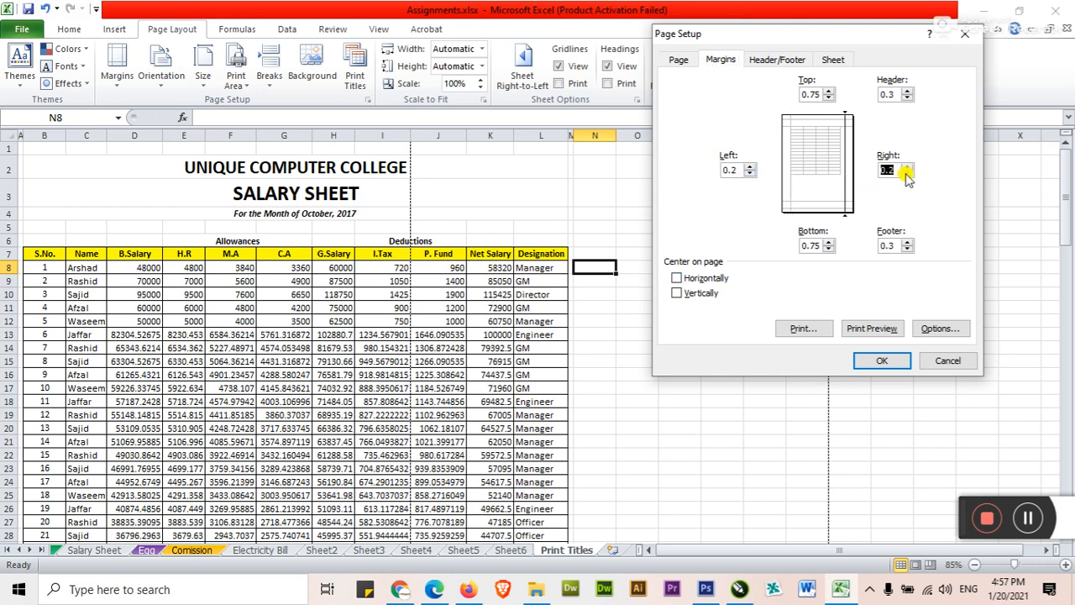
click(882, 360)
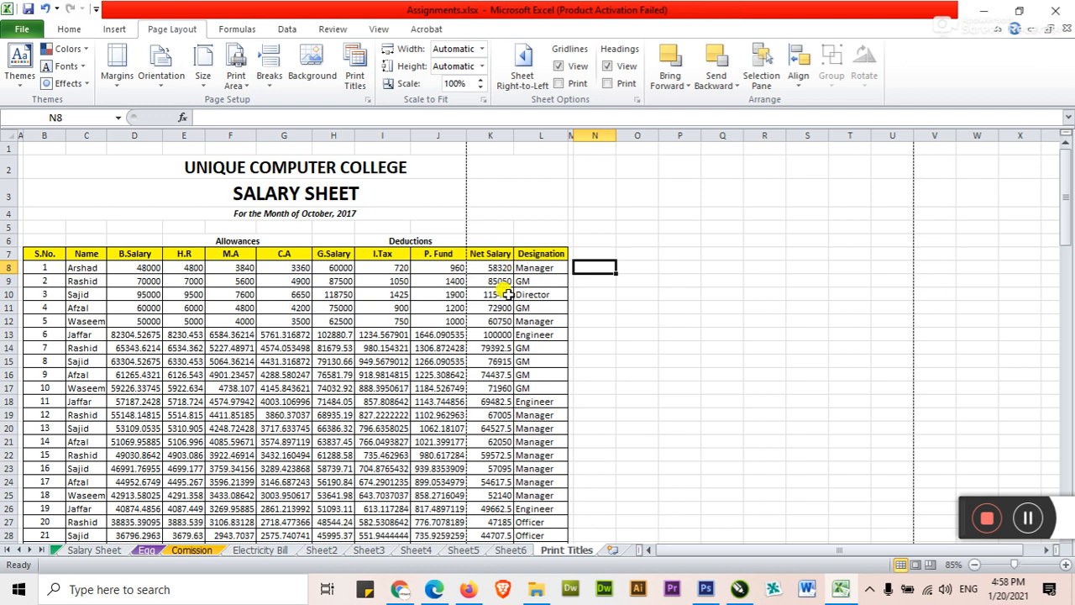
scroll(507, 294, down, 13)
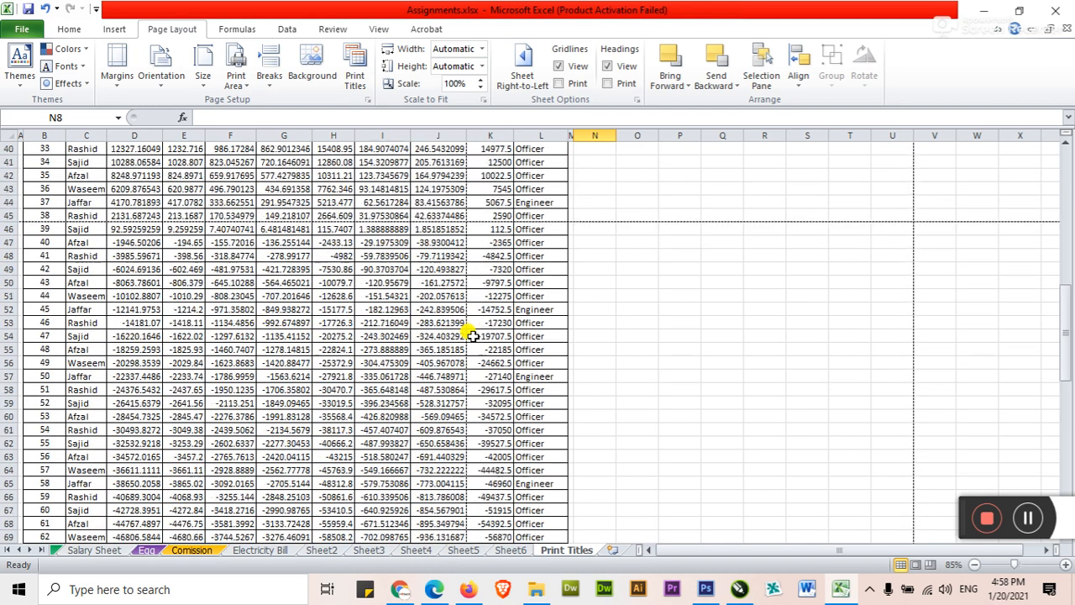
scroll(473, 336, up, 13)
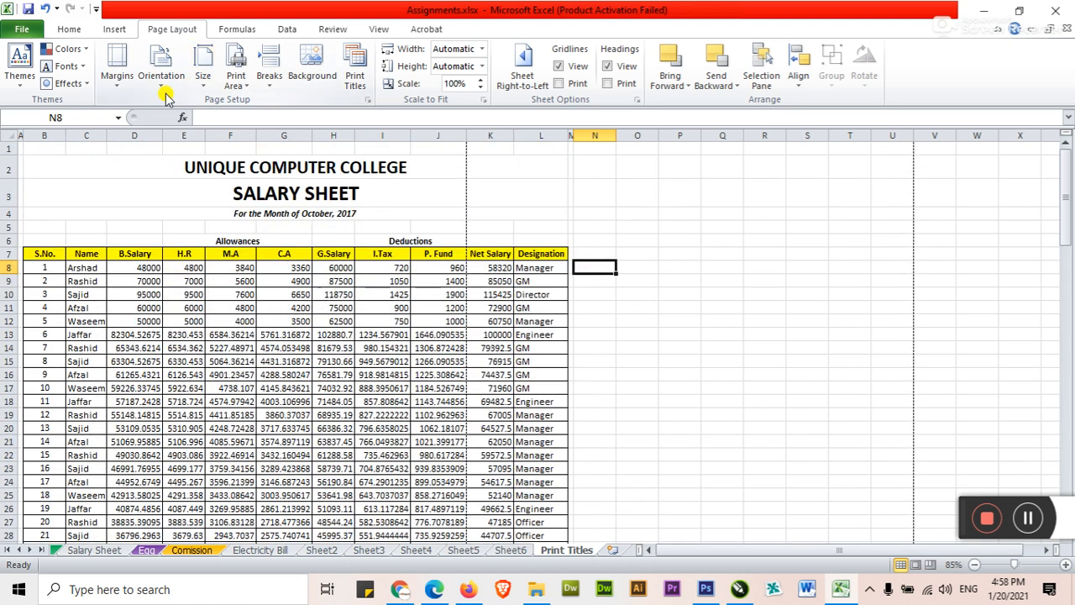
Reduce the print scale of the Print Titles sheet to 85%, keeping portrait orientation.
click(164, 84)
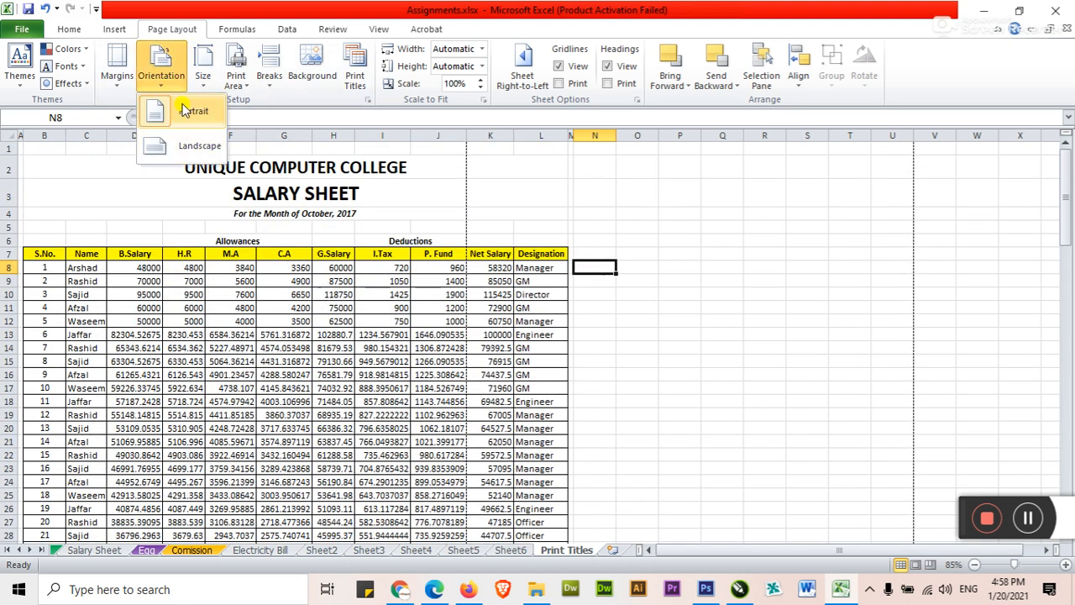
click(590, 231)
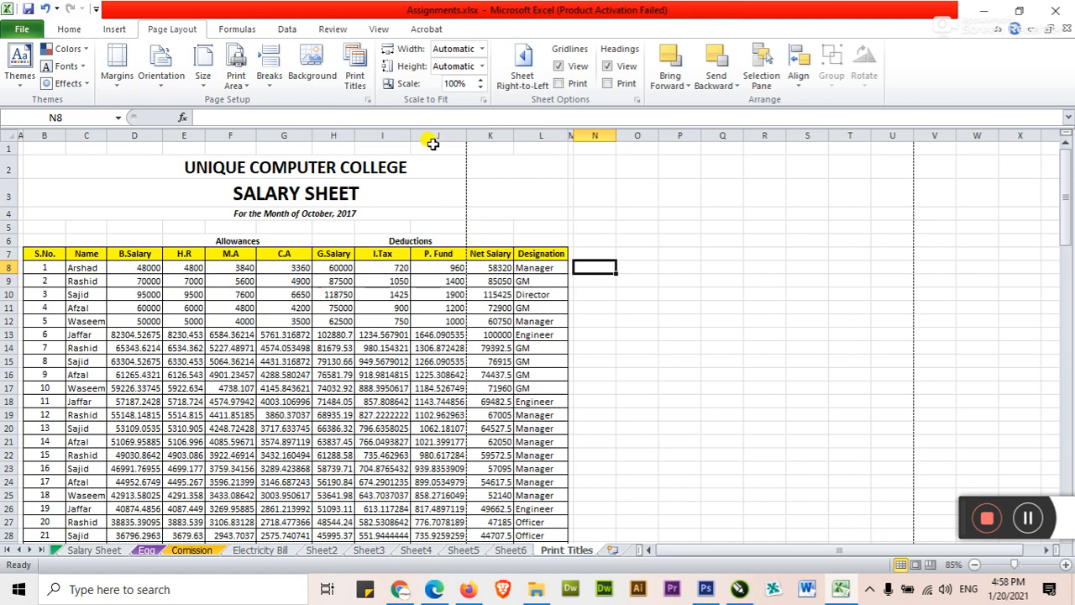
click(482, 88)
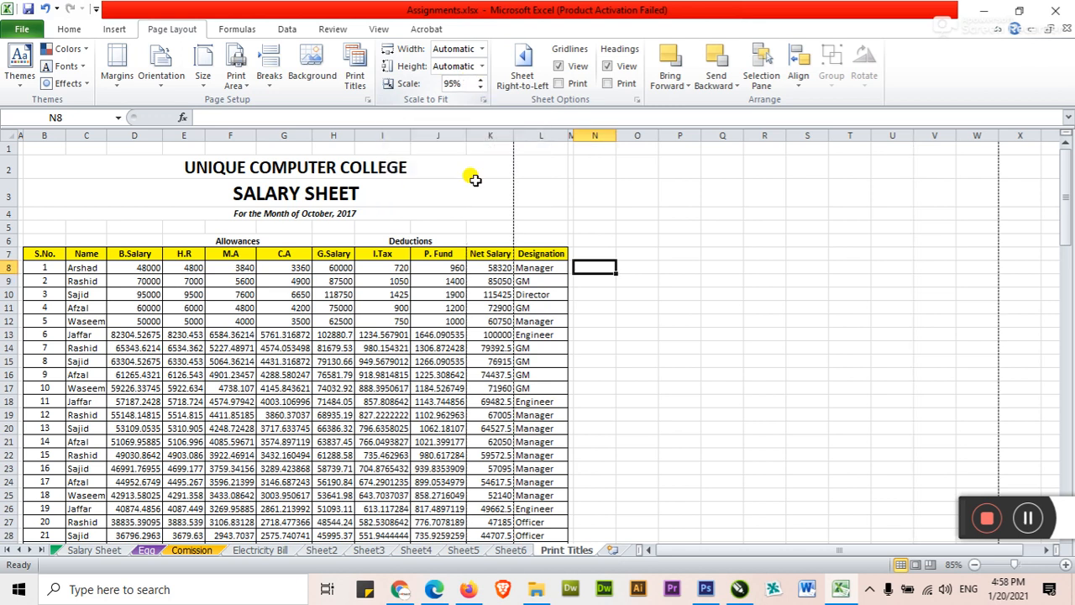
click(480, 88)
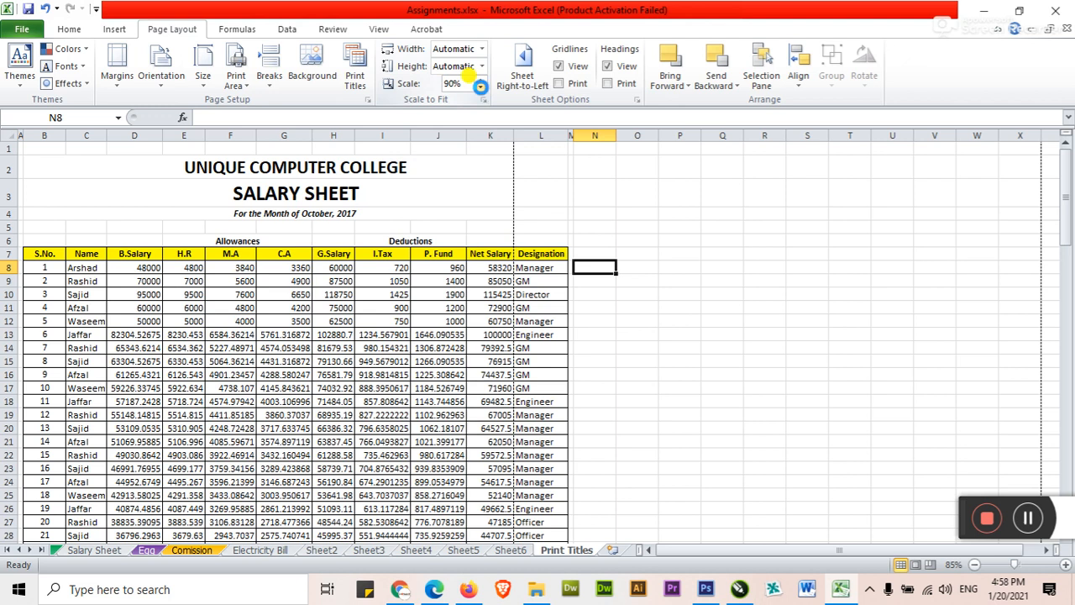
click(481, 87)
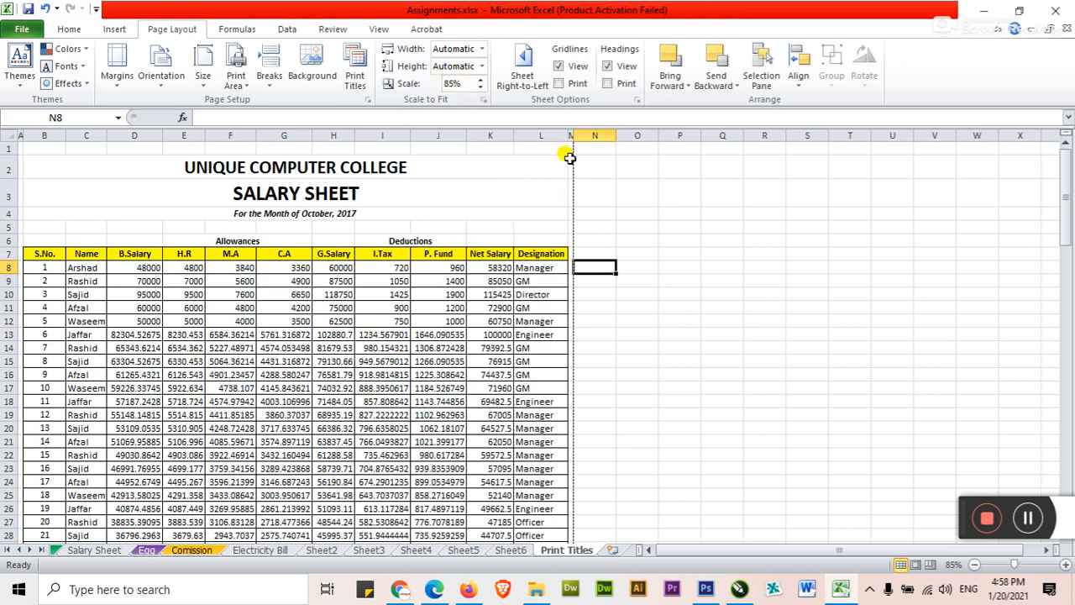
click(593, 316)
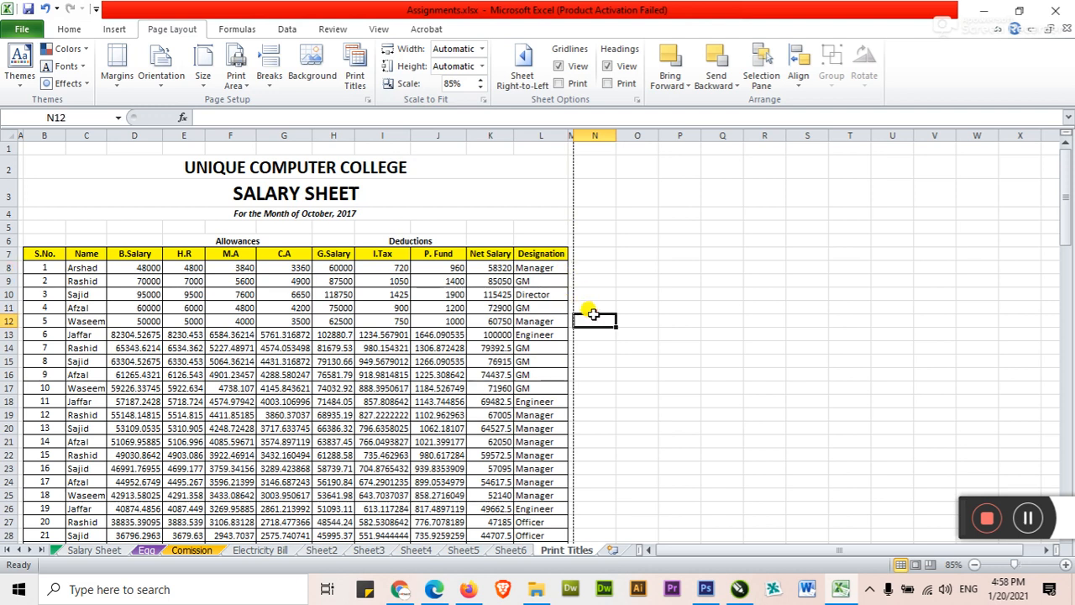
Check every page of the scaled Print Titles sheet in the print preview for column fit and headings, and return to the worksheet.
scroll(593, 316, down, 5)
scroll(593, 316, up, 5)
click(20, 32)
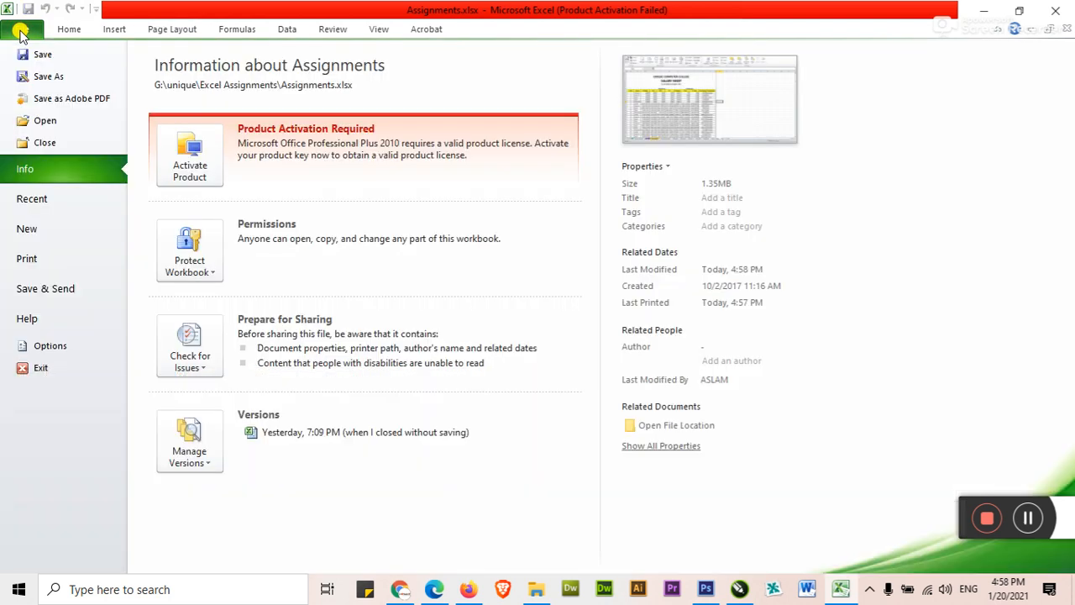
click(63, 267)
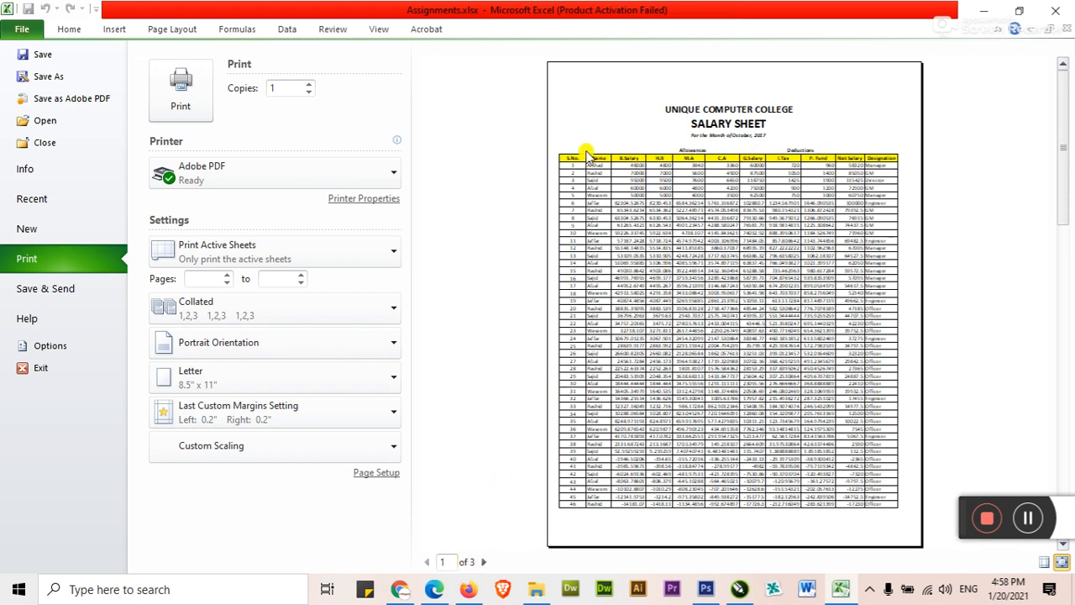
click(484, 563)
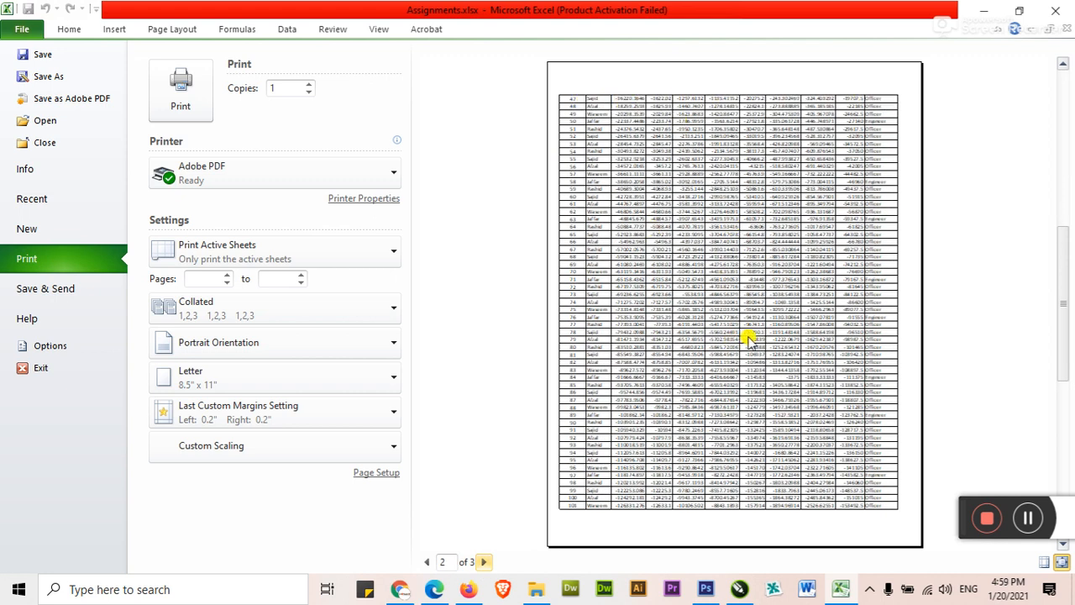
click(484, 562)
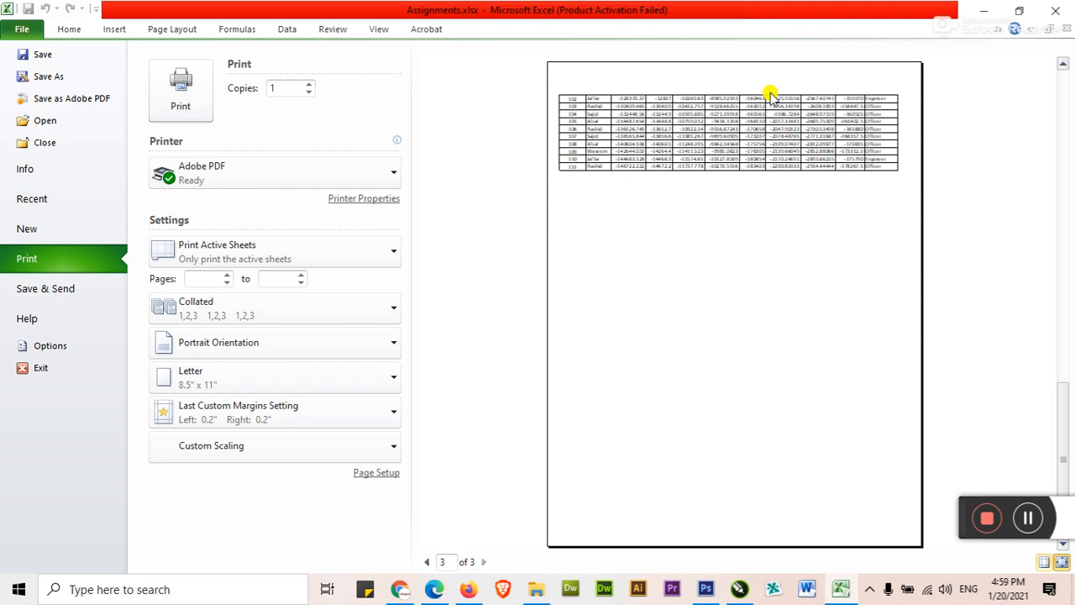
key(Escape)
click(716, 279)
ctrl+scroll(639, 326, up, 1)
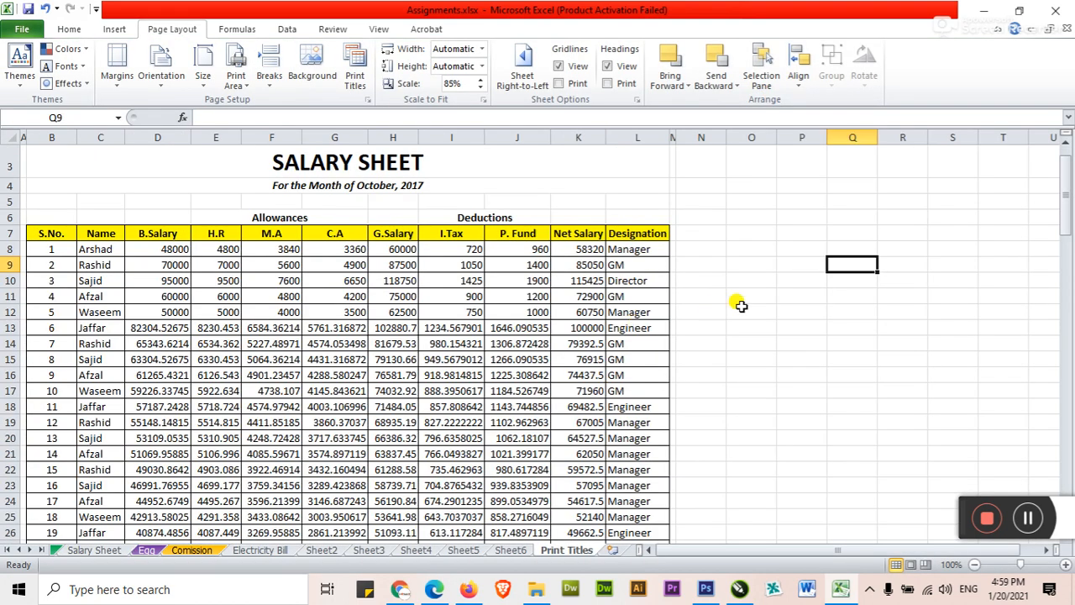
ctrl+scroll(739, 302, up, 1)
click(820, 300)
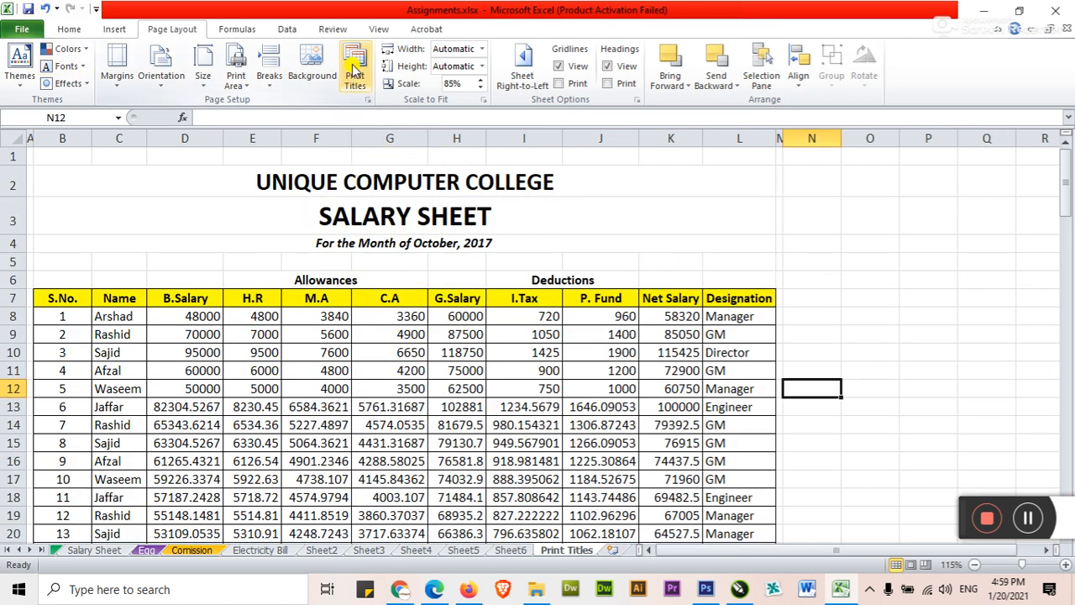
Set the table heading row 7 to repeat at the top of every printed page, and save the workbook.
click(811, 334)
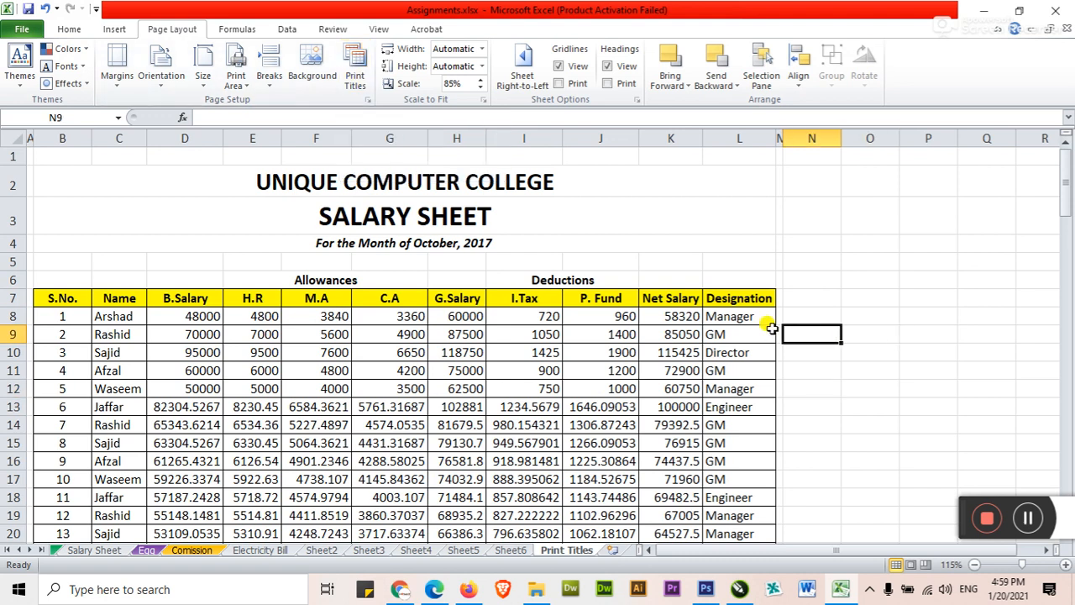
click(356, 74)
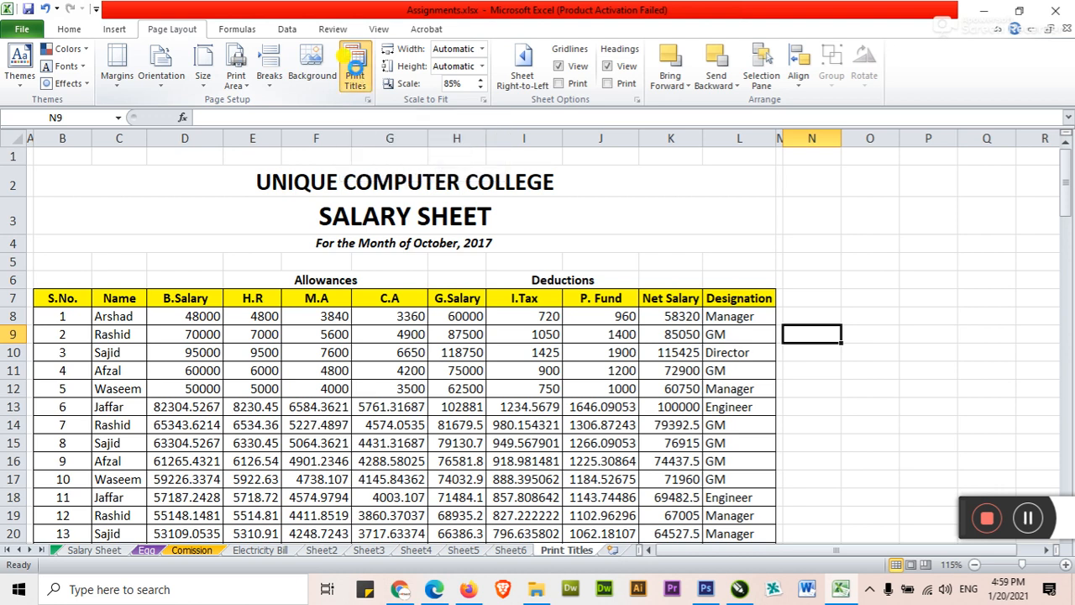
drag(770, 40, 657, 58)
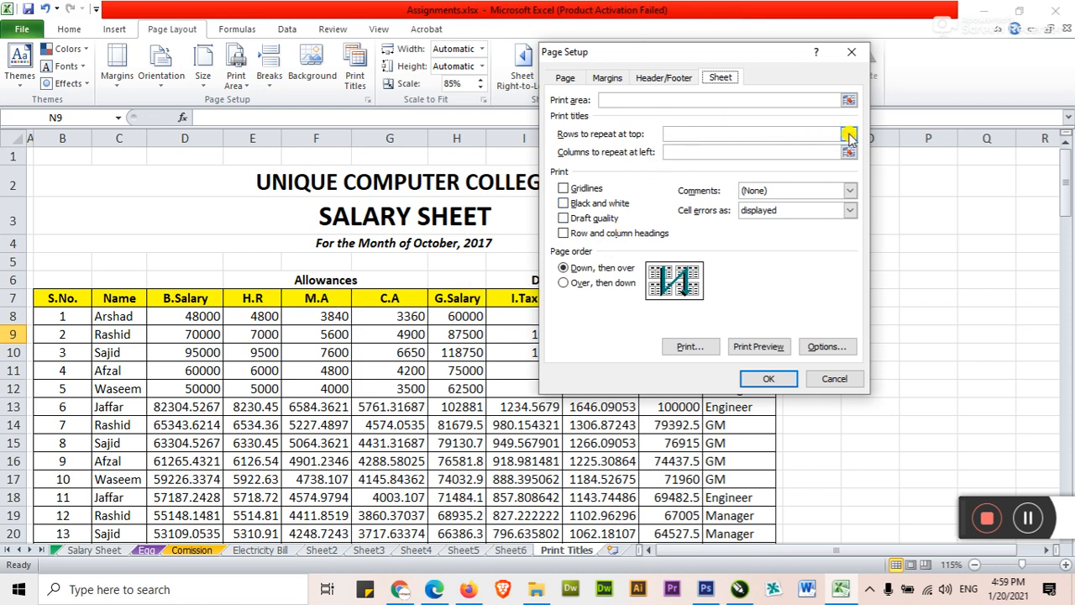
drag(712, 52, 764, 47)
click(900, 128)
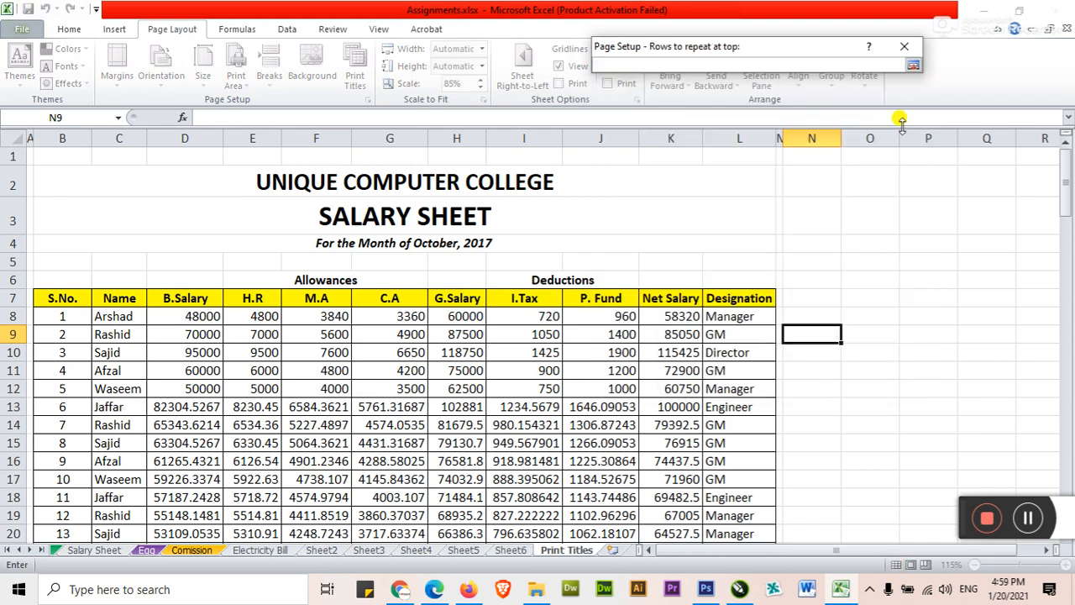
click(11, 297)
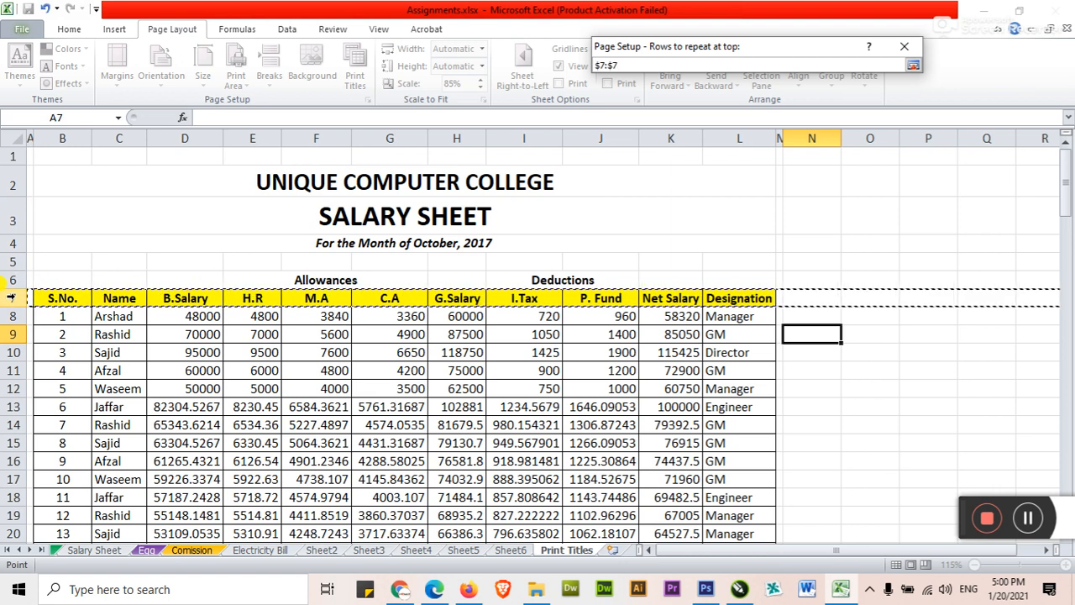
click(912, 65)
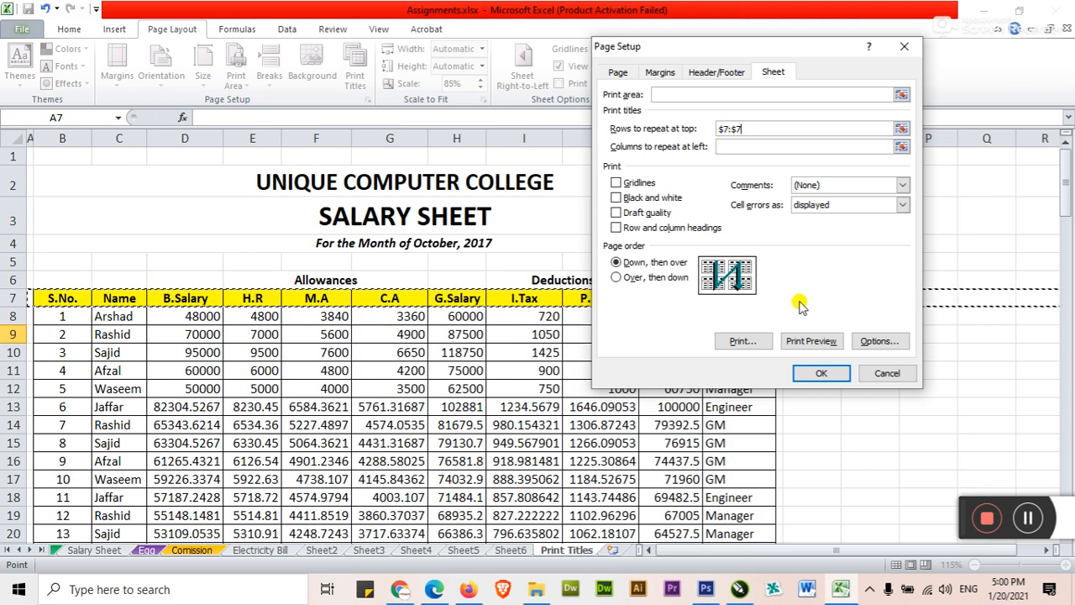
click(819, 374)
click(806, 372)
click(28, 9)
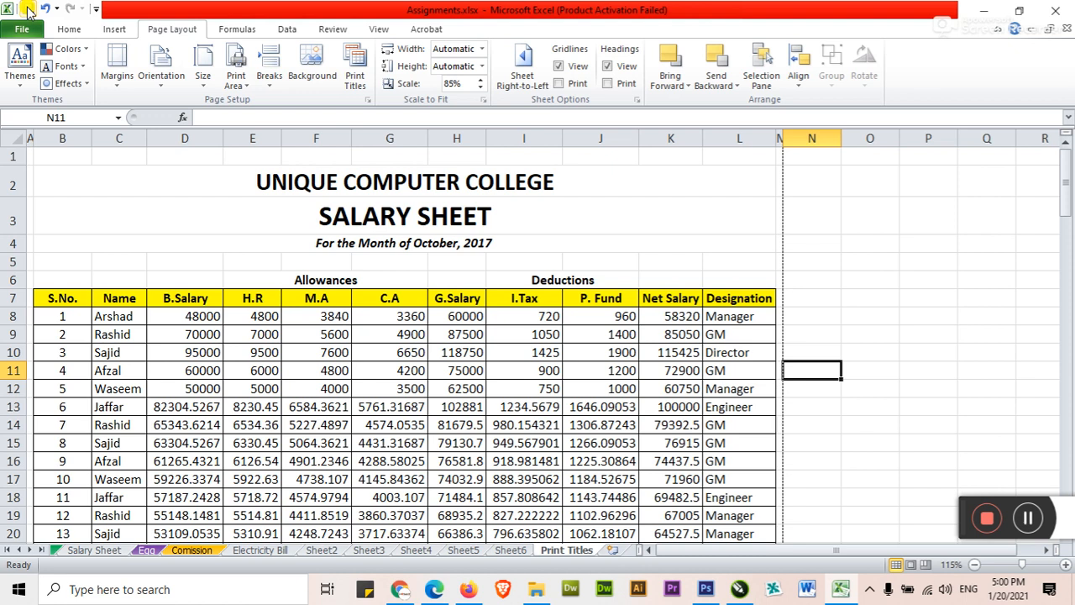
Check each page of the Print Titles sheet in the print preview for the heading row, and return to the worksheet.
click(25, 31)
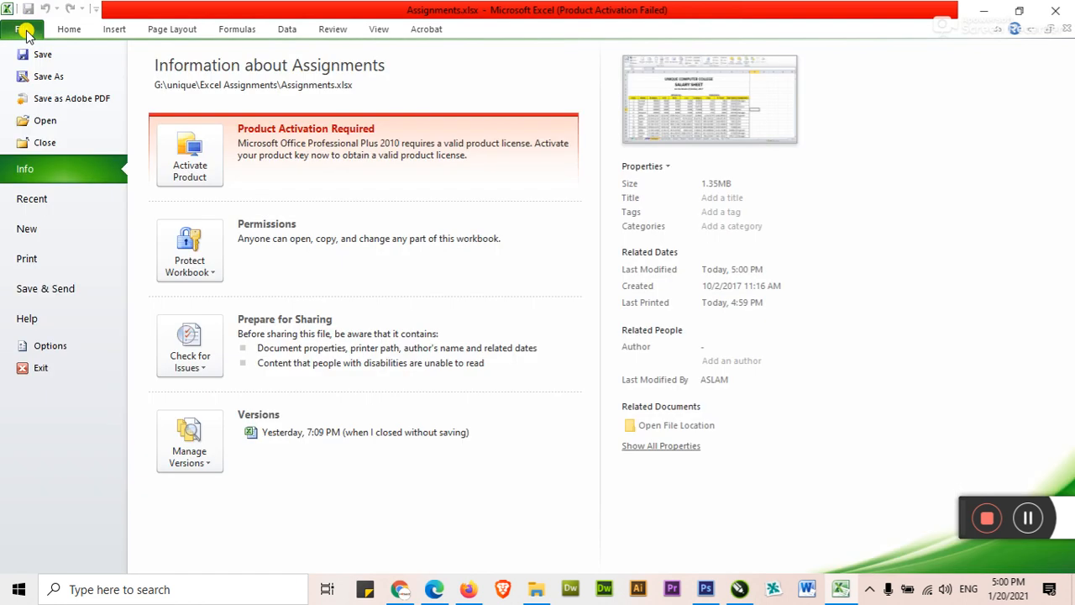
click(37, 259)
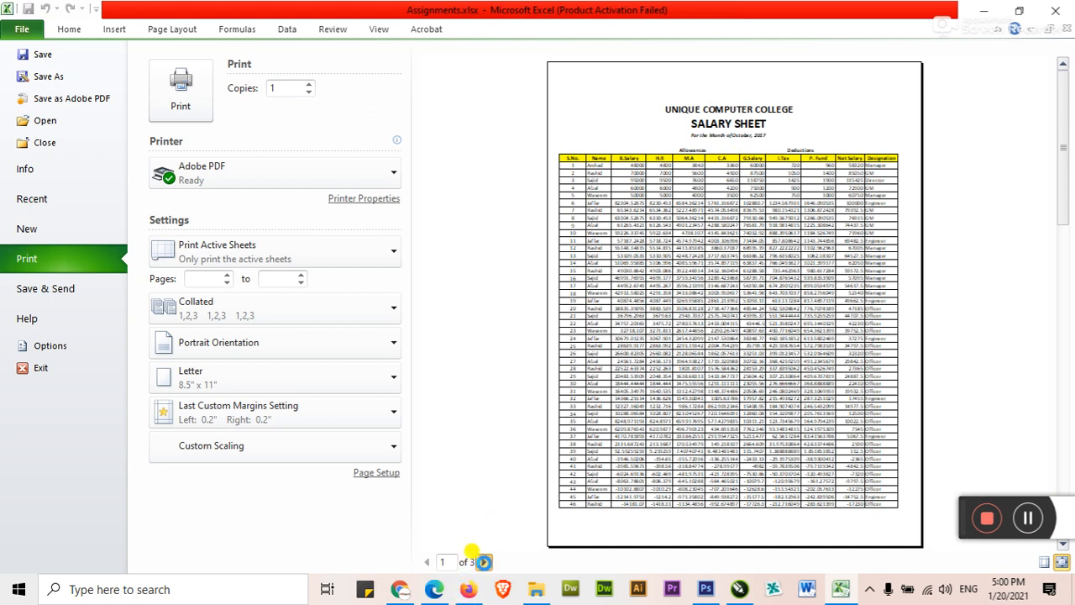
click(484, 563)
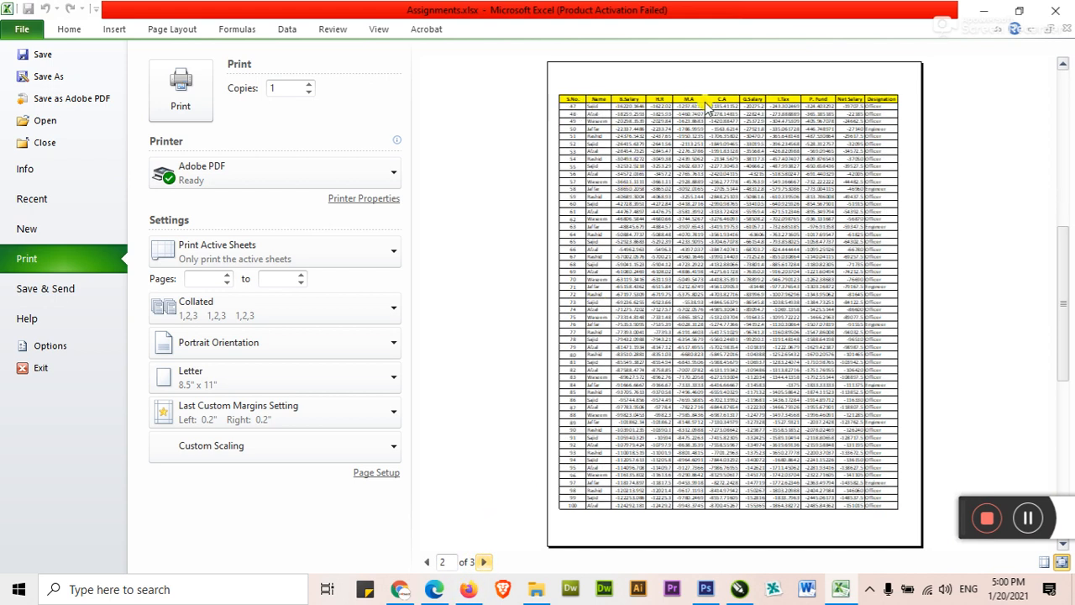
click(484, 562)
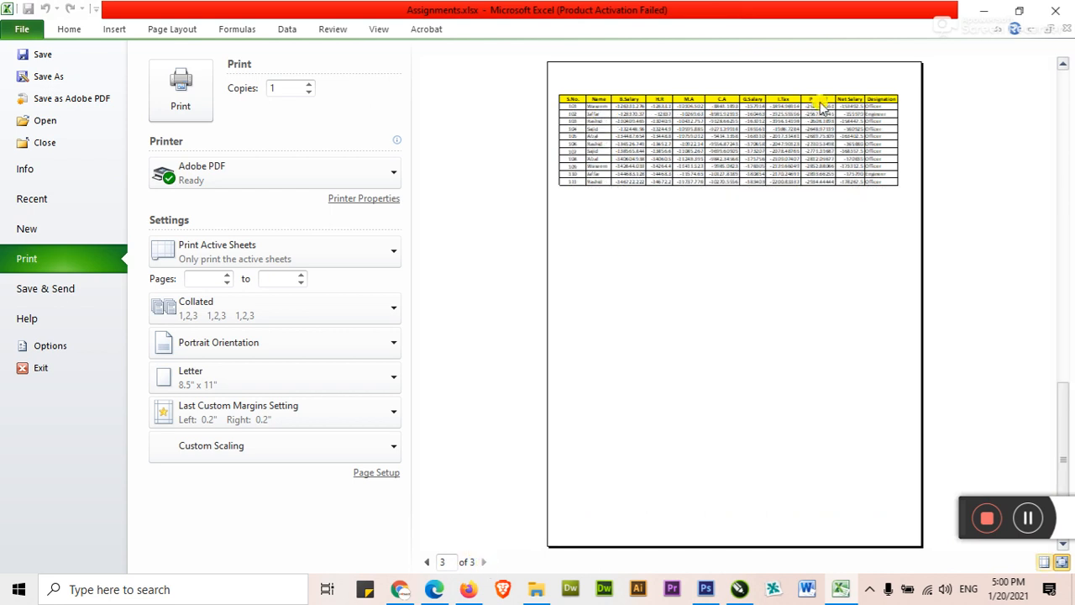
click(427, 562)
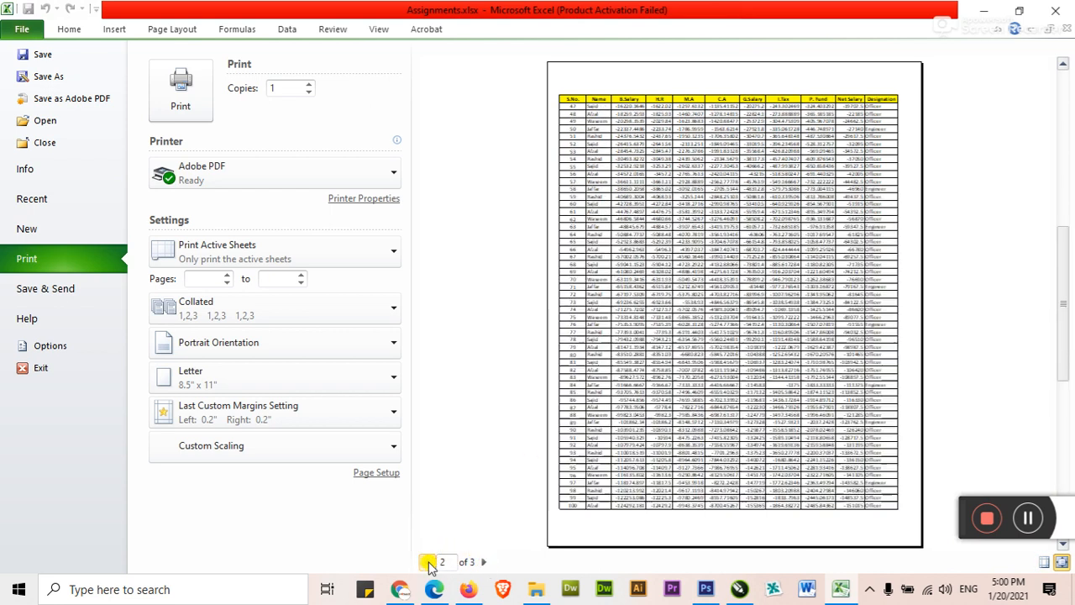
click(428, 562)
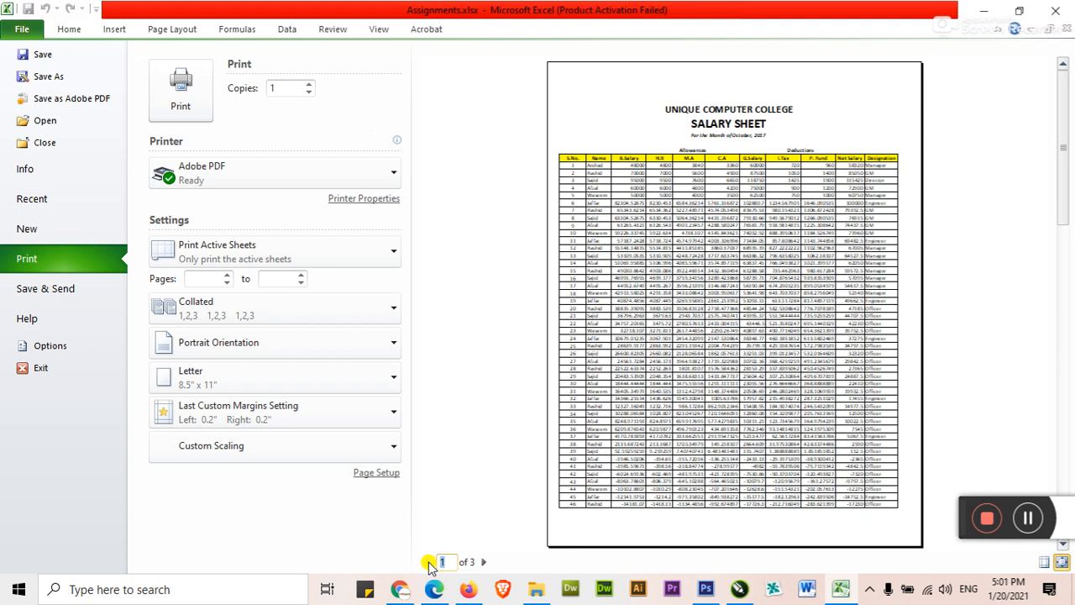
key(Escape)
Examine the table rows around the page break lines down to the last record, and return to the sheet's top.
click(819, 353)
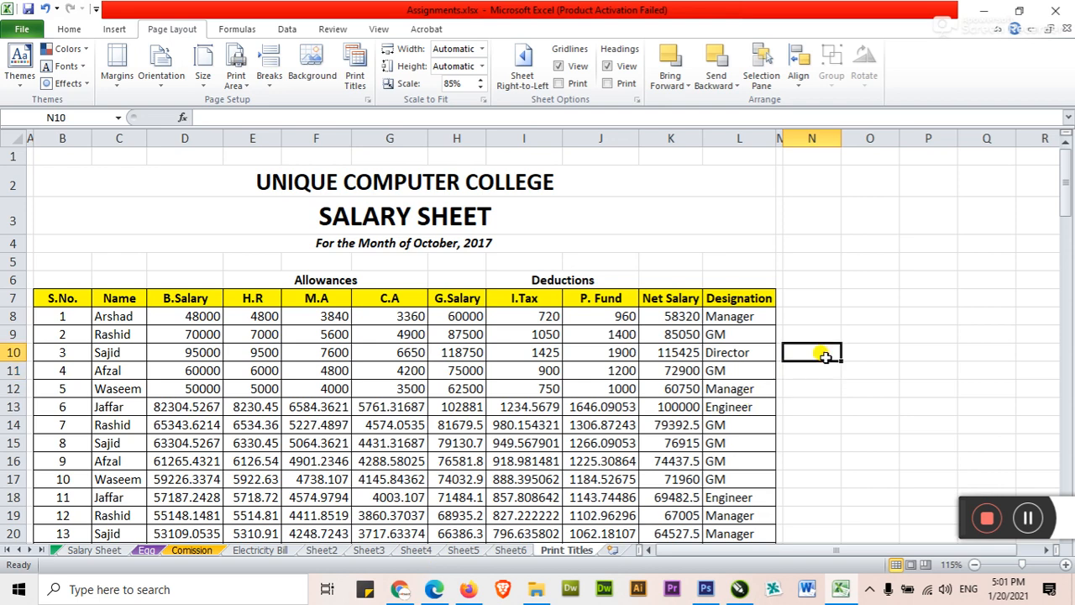
scroll(806, 373, down, 7)
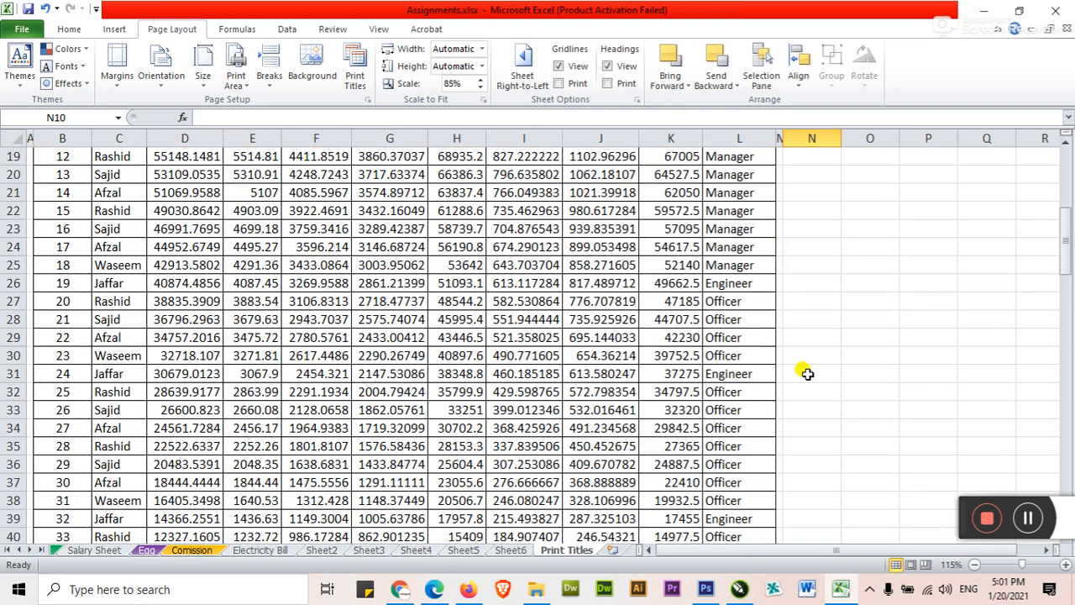
scroll(807, 373, down, 8)
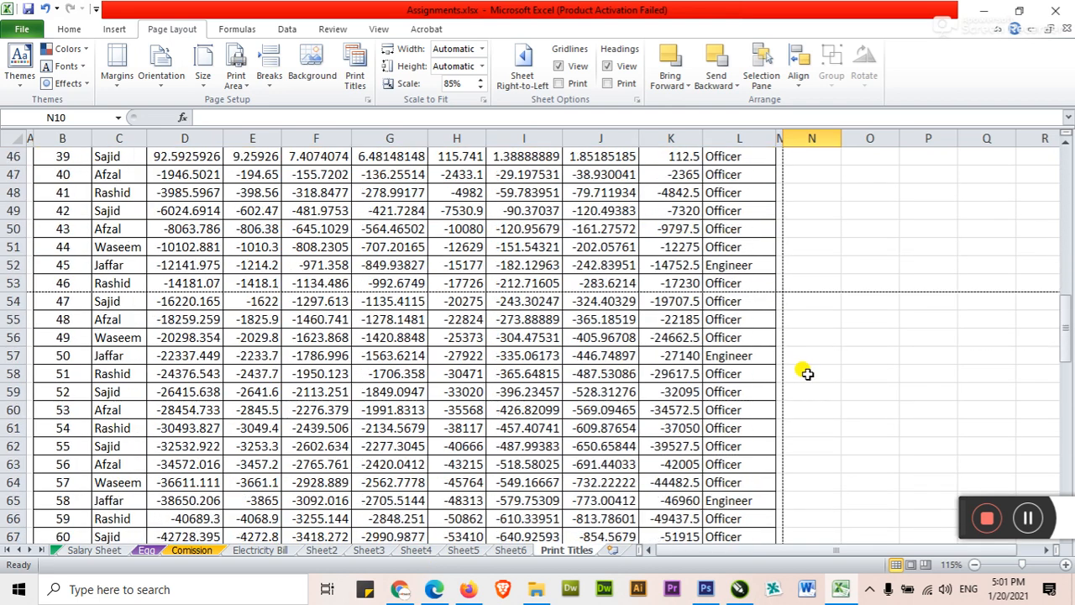
click(761, 302)
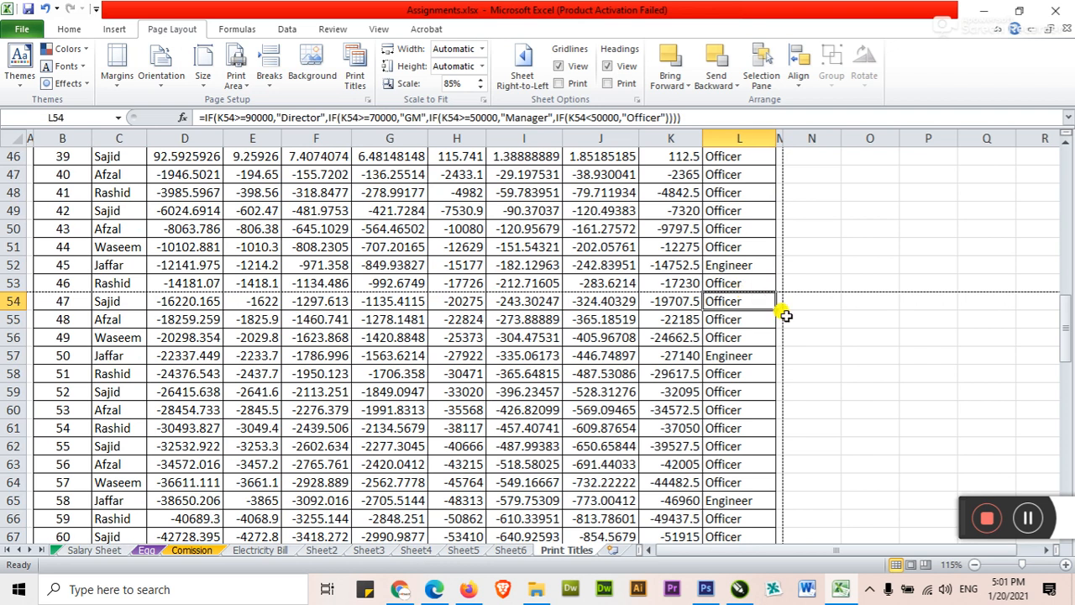
scroll(786, 317, down, 5)
scroll(794, 321, down, 13)
click(763, 301)
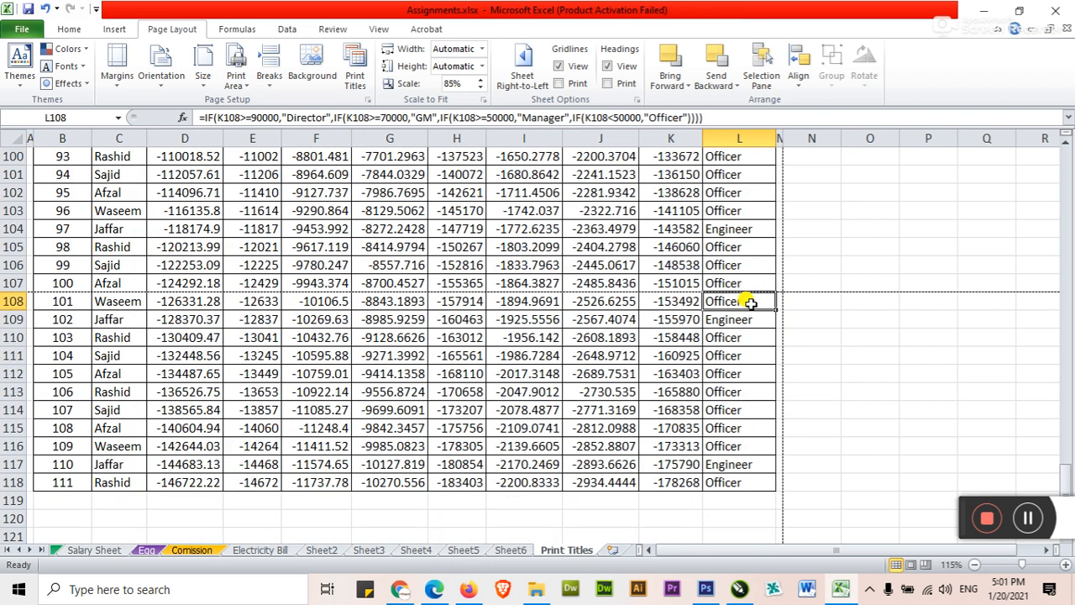
click(809, 332)
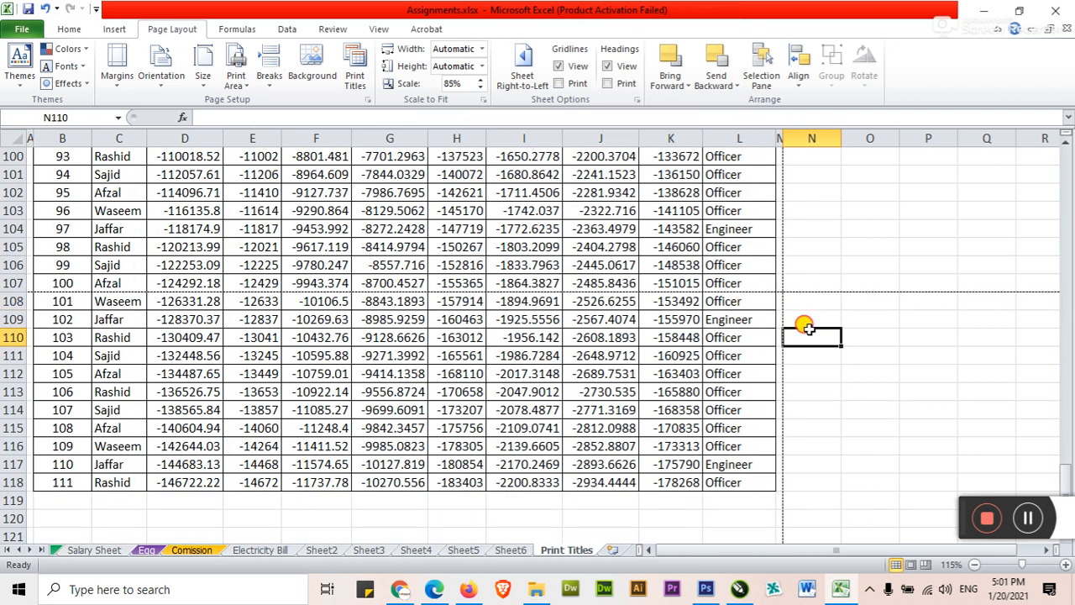
scroll(809, 333, up, 20)
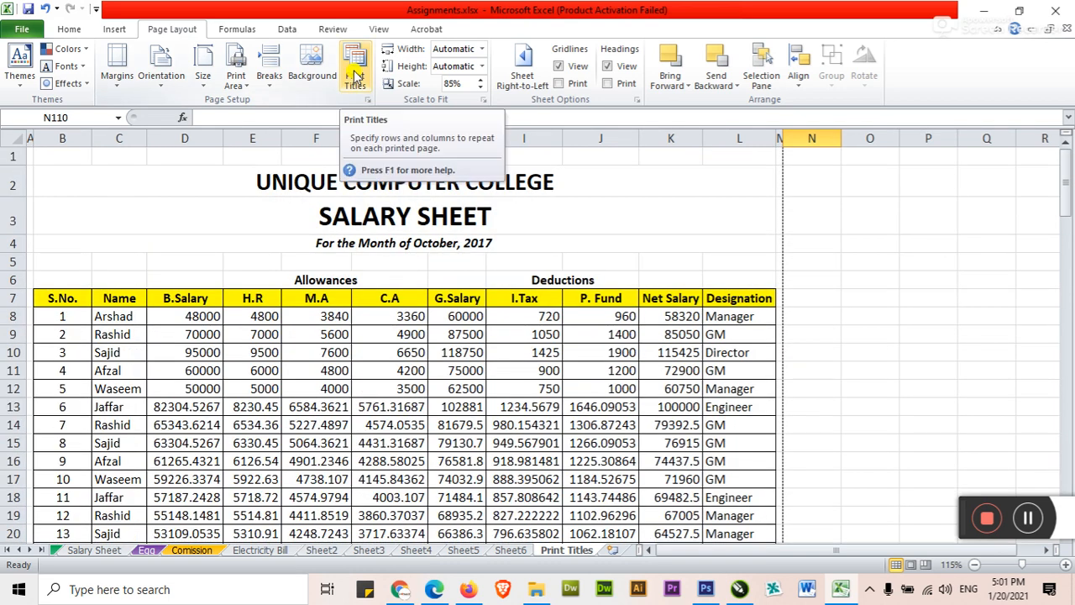
click(822, 244)
click(808, 279)
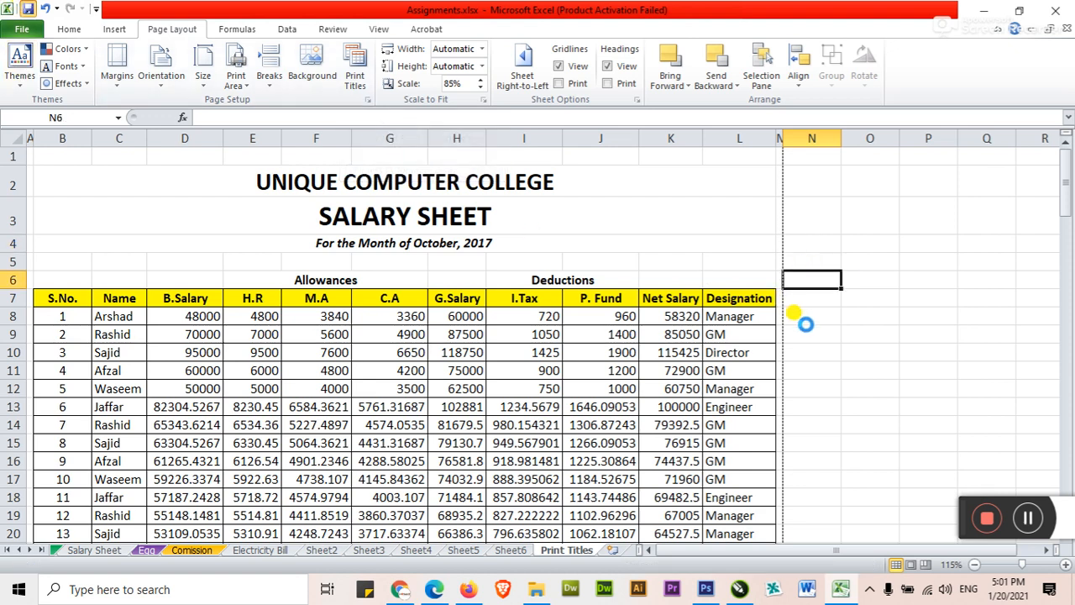
click(795, 315)
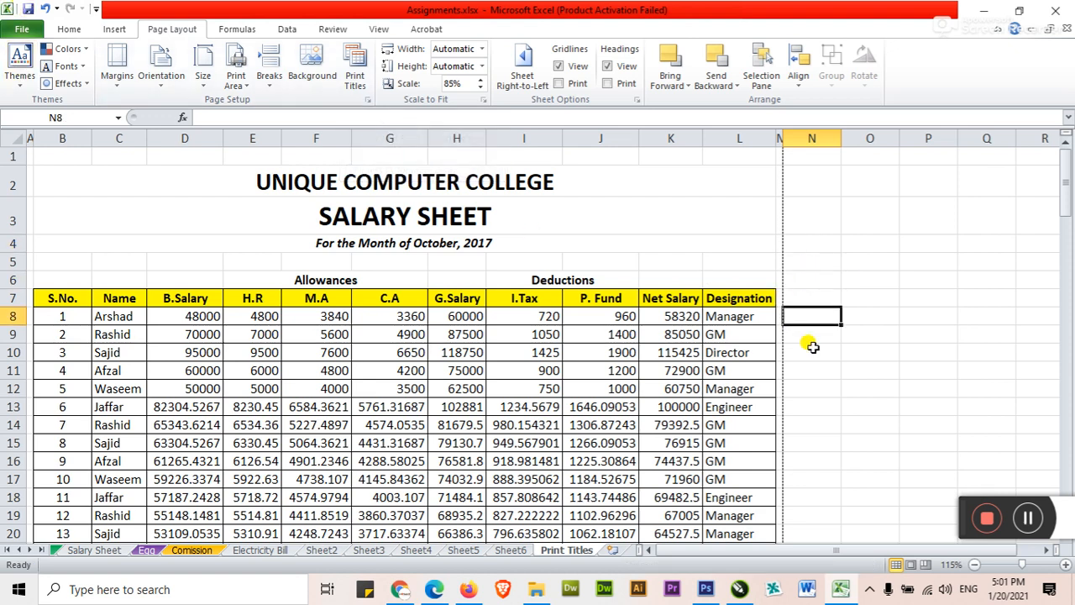
Examine the title rows and the Allowances and Deductions group headings above the table at a larger view.
ctrl+scroll(813, 346, up, 2)
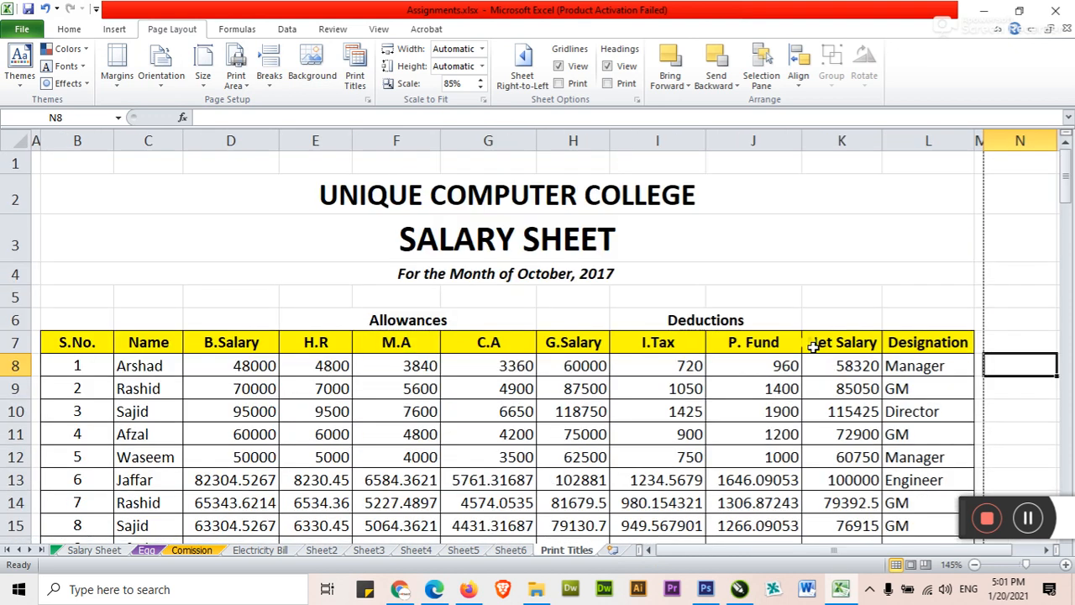
click(405, 321)
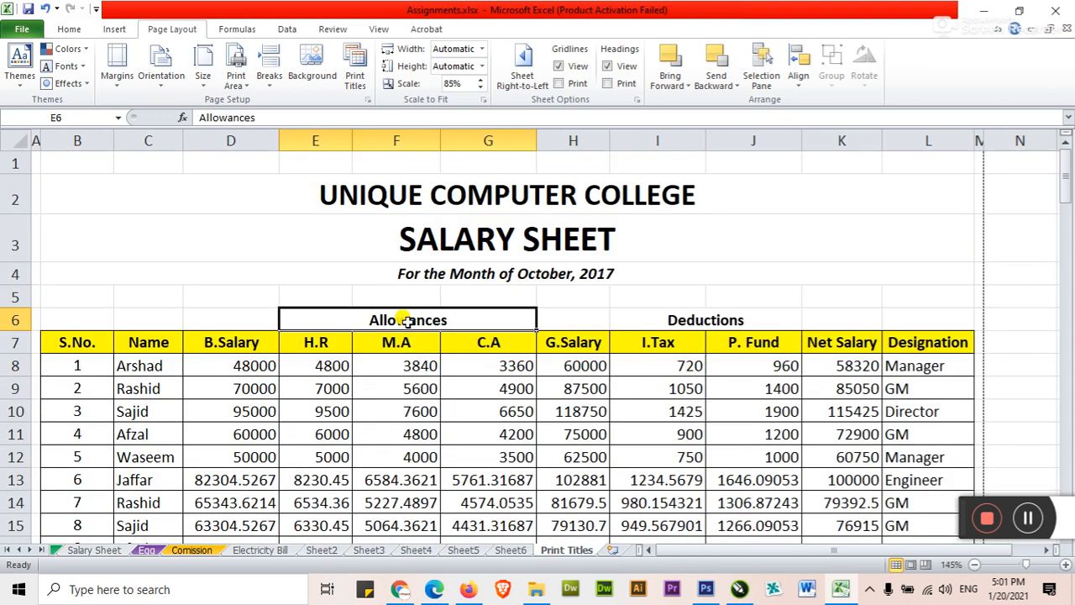
click(665, 320)
click(473, 318)
click(662, 319)
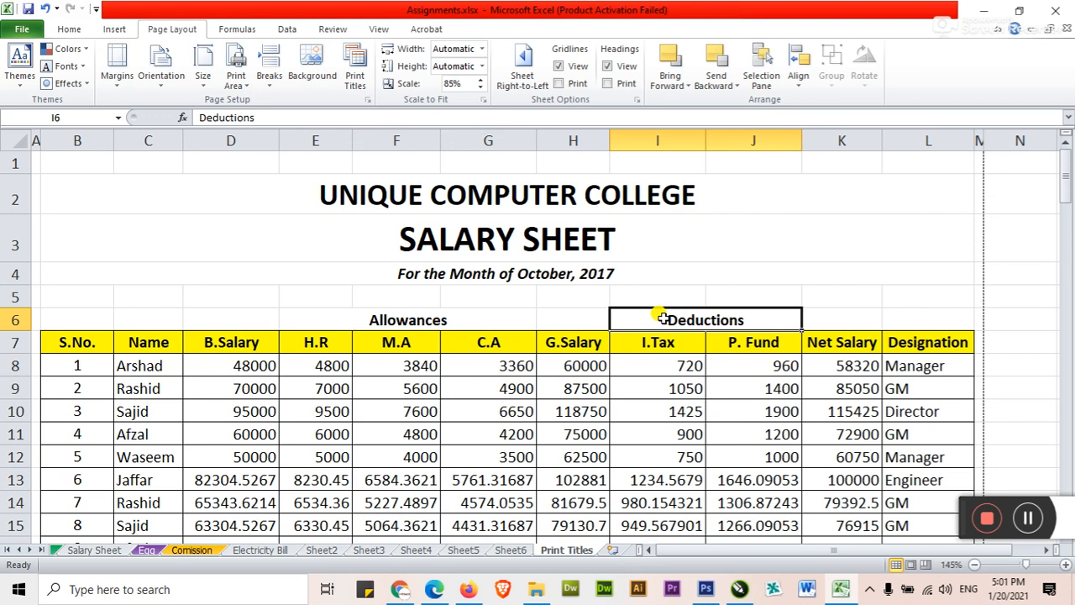
click(344, 387)
click(407, 275)
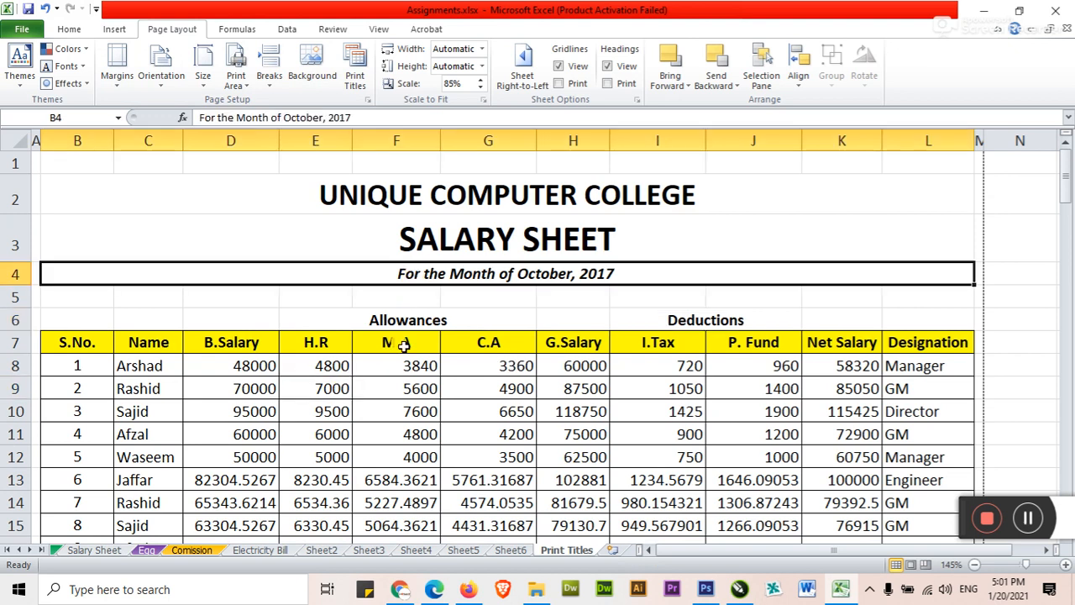
click(422, 236)
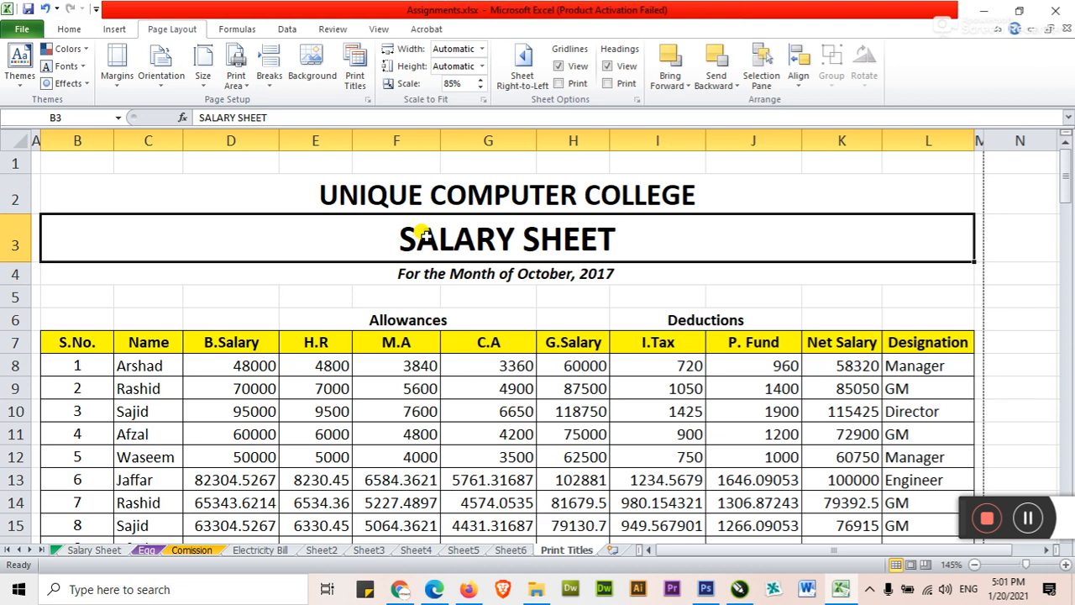
click(375, 269)
click(384, 220)
click(373, 267)
click(373, 312)
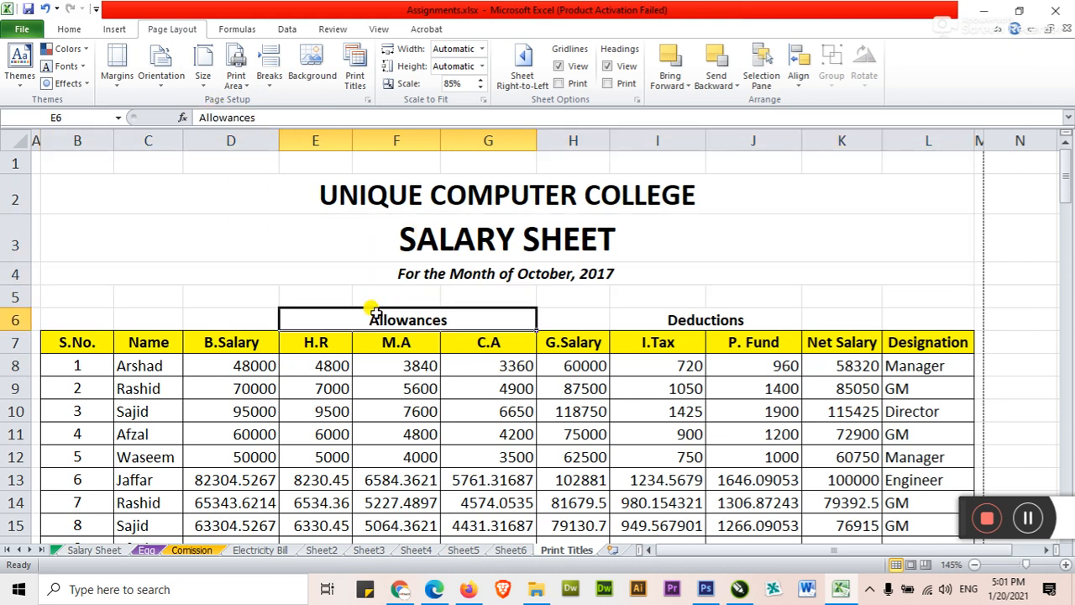
click(652, 319)
click(423, 318)
click(714, 320)
click(475, 320)
click(650, 317)
click(424, 320)
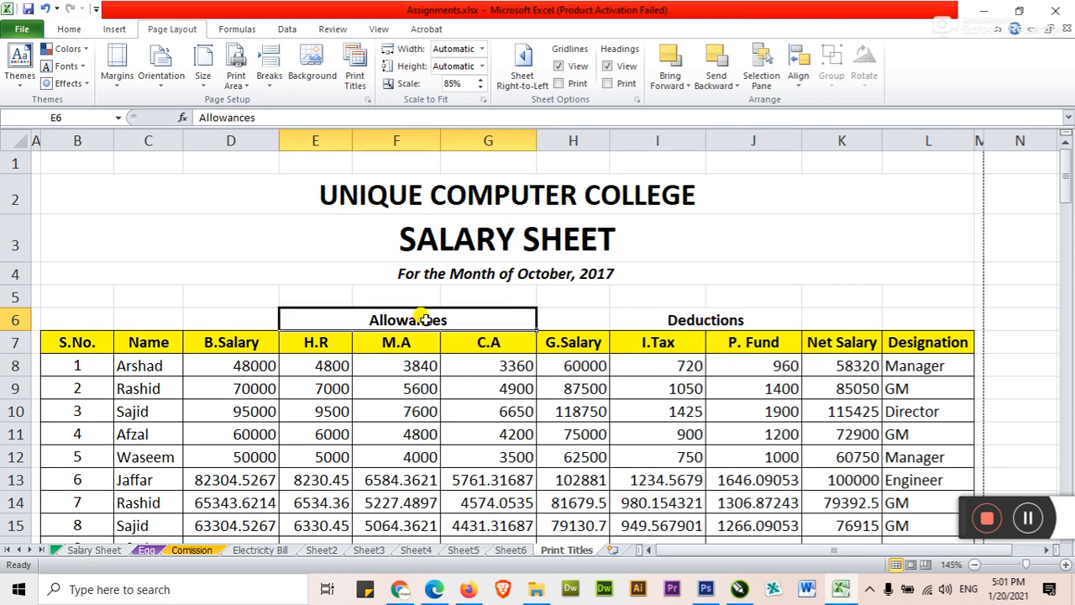
click(384, 388)
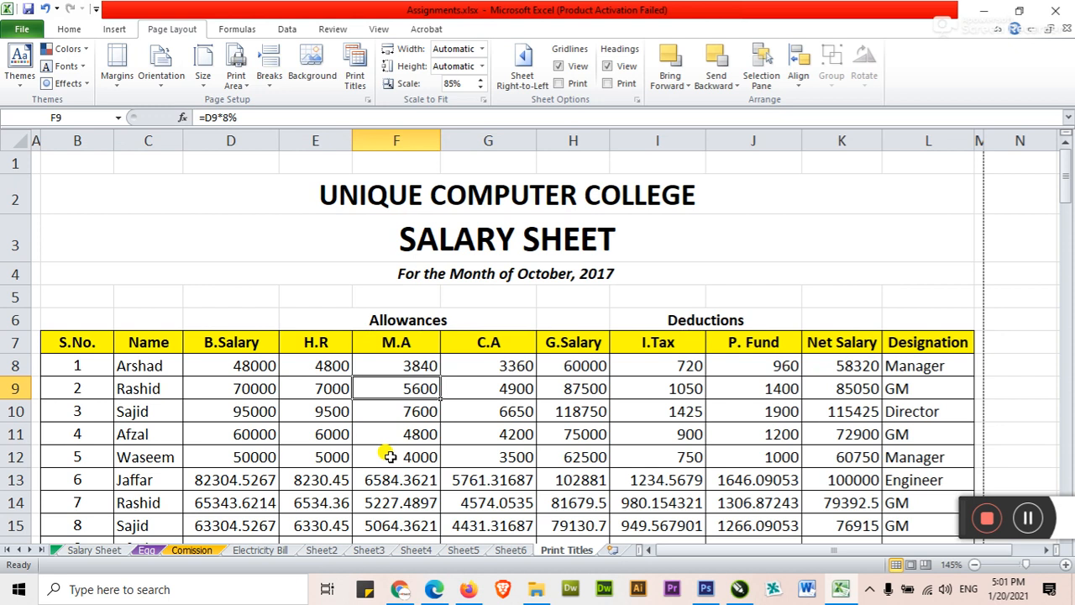
click(302, 454)
click(231, 457)
click(141, 454)
click(147, 427)
click(131, 498)
click(144, 517)
click(231, 503)
click(231, 456)
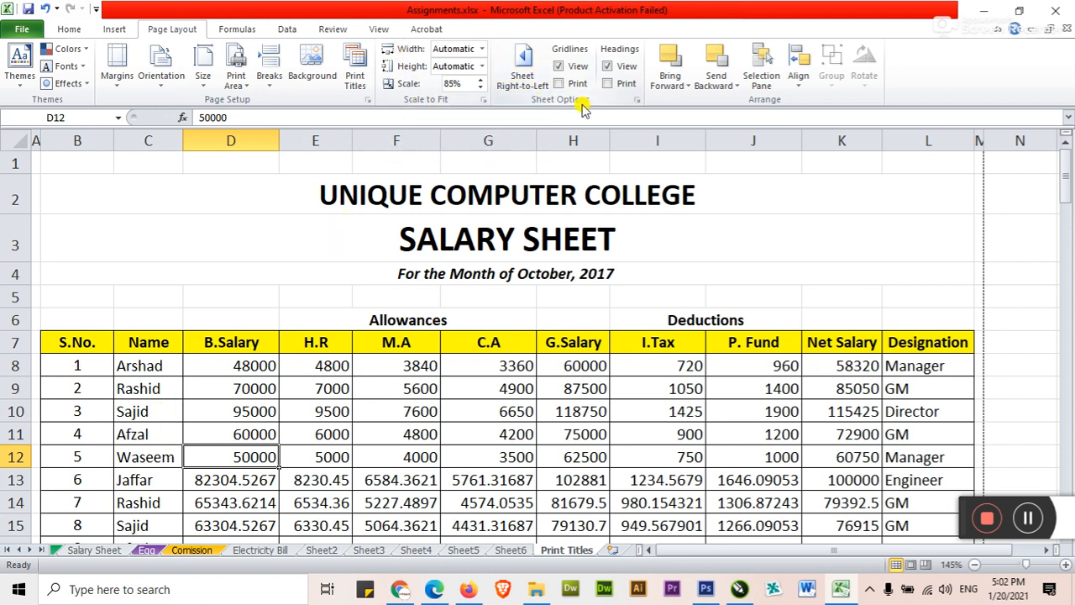
click(313, 458)
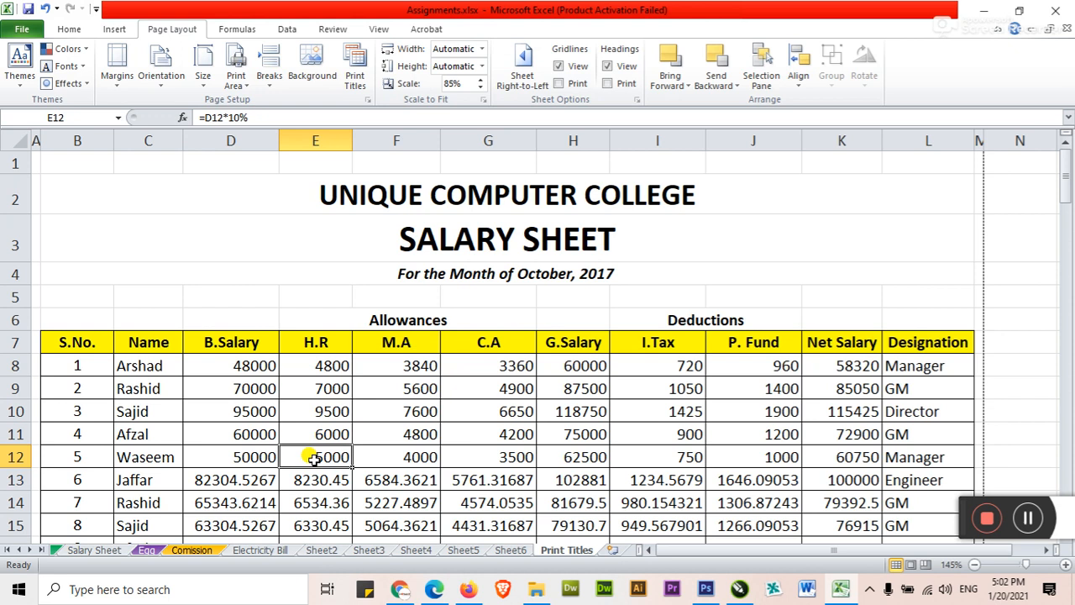
click(321, 484)
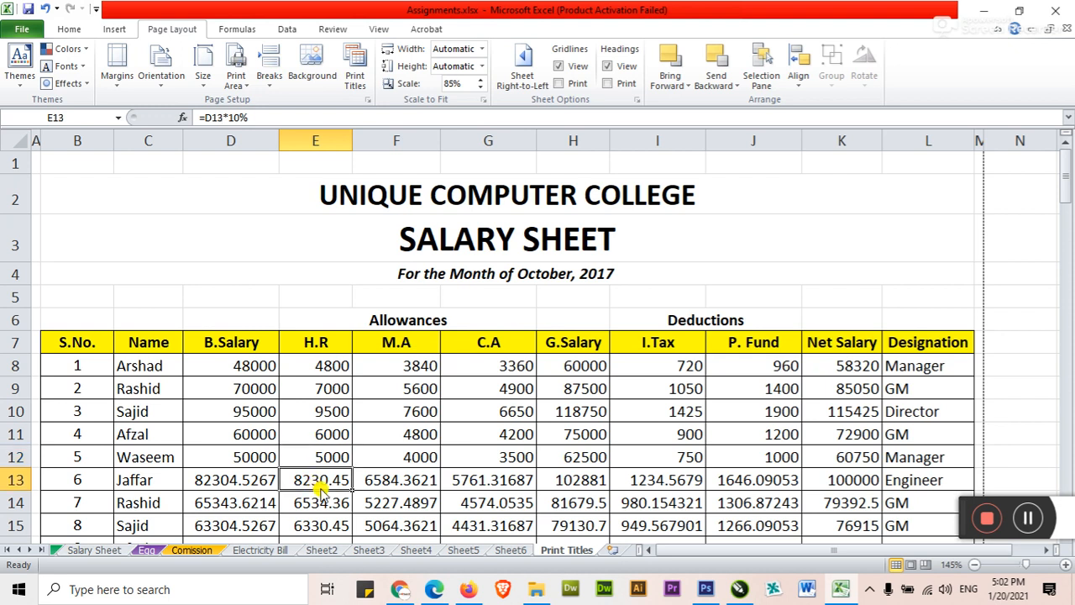